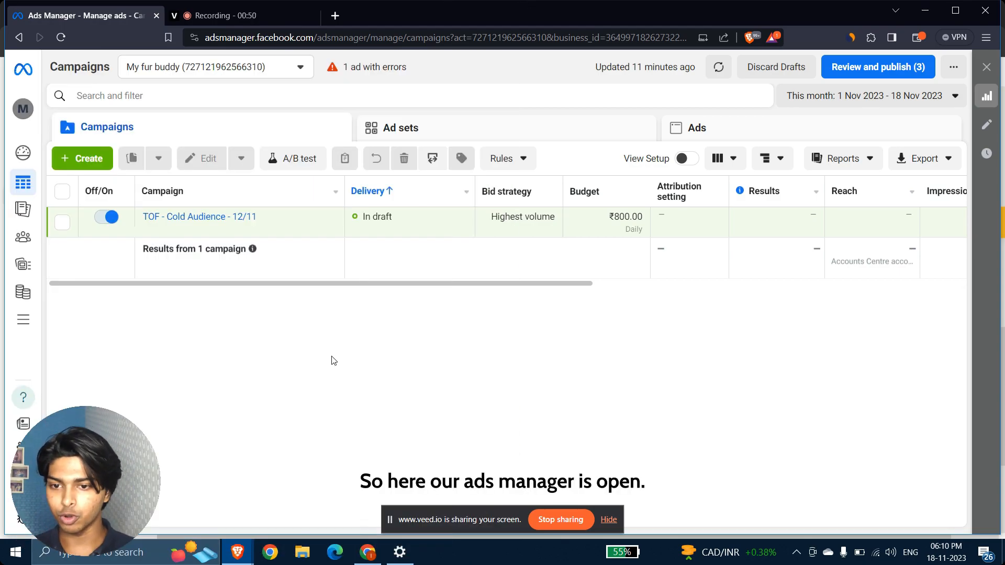
Create a new campaign with the Sales objective and the manual sales campaign setup.
click(93, 164)
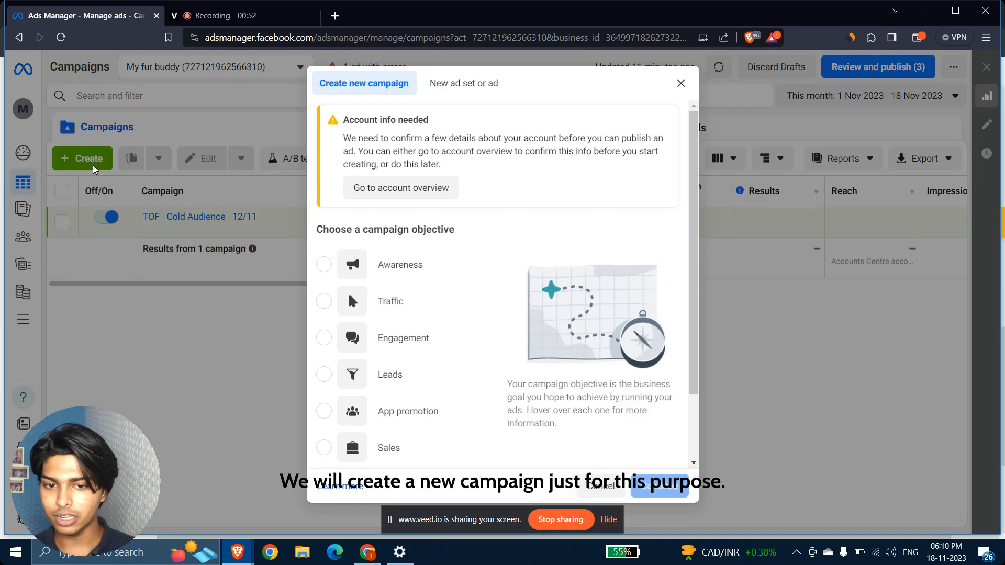
scroll(356, 314, down, 2)
click(326, 365)
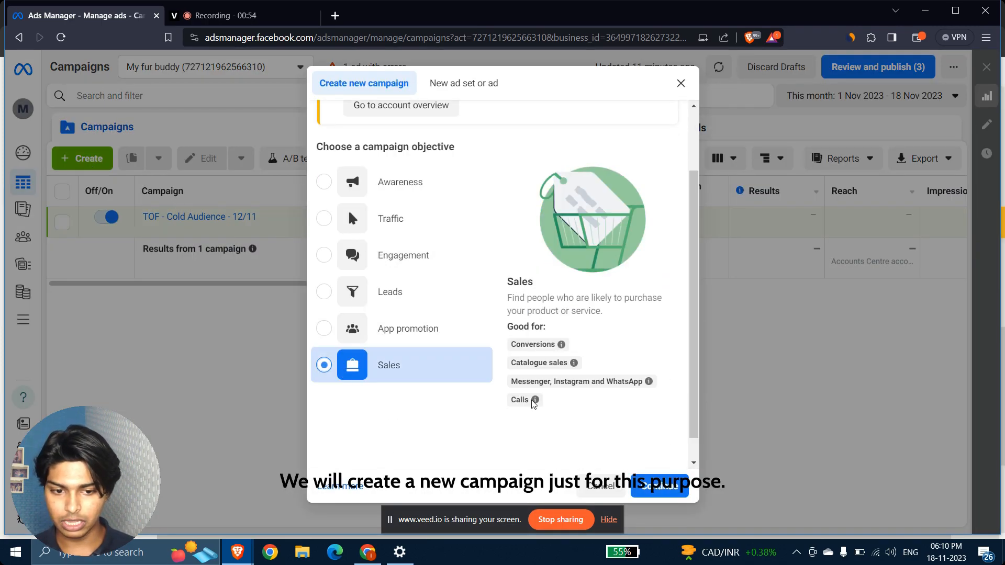
click(655, 496)
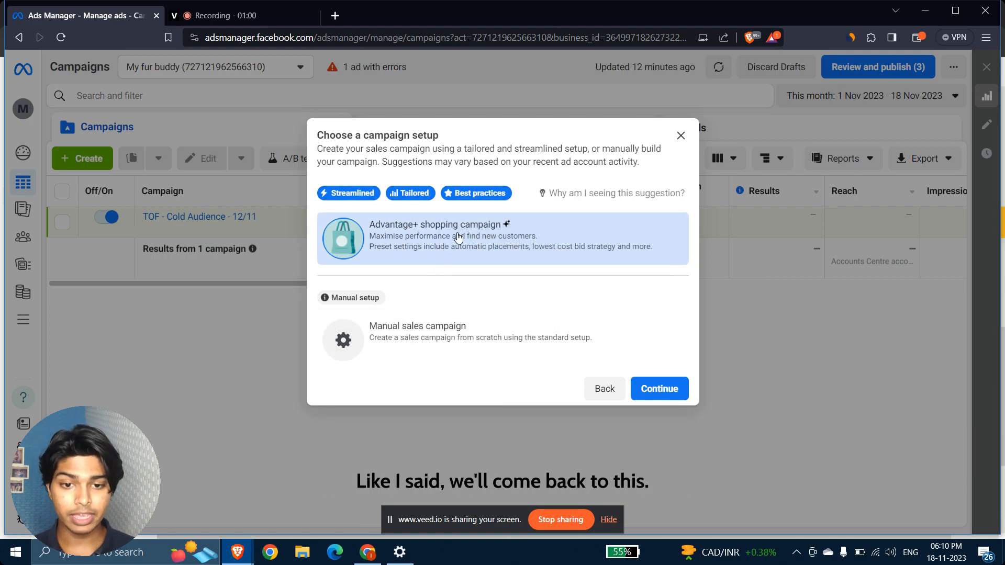
click(403, 345)
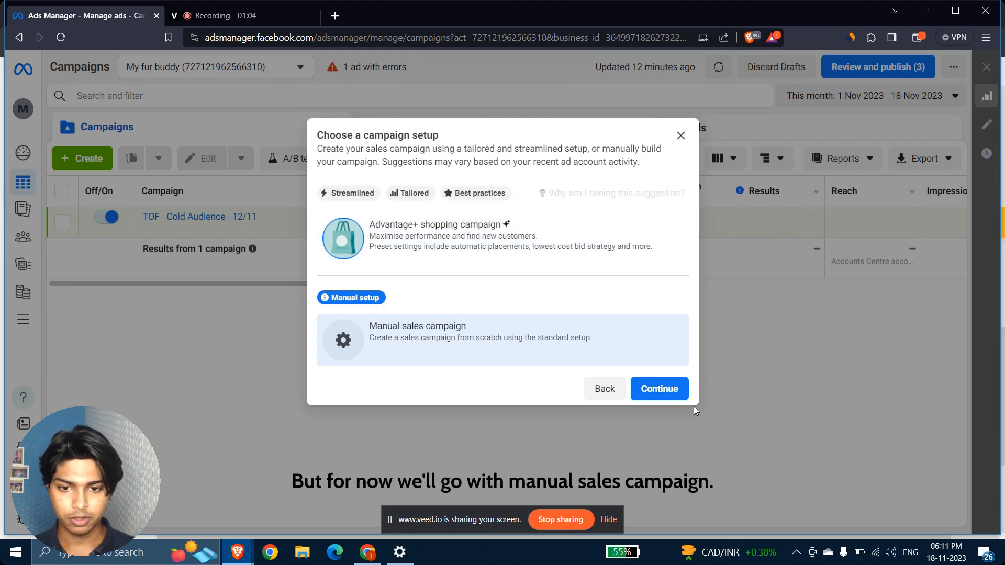
click(653, 389)
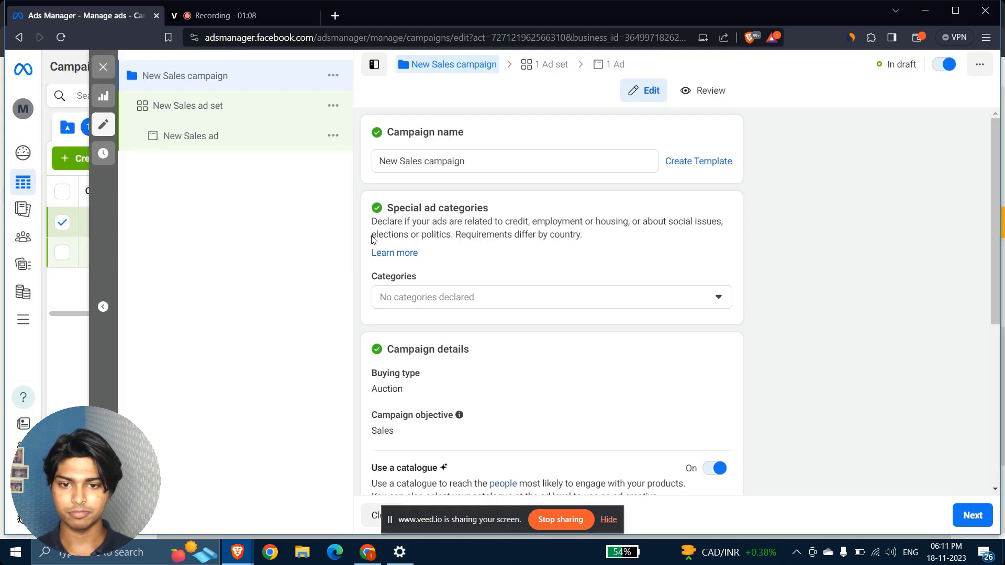
Rename the campaign to 'Demo campaign'.
triple_click(505, 161)
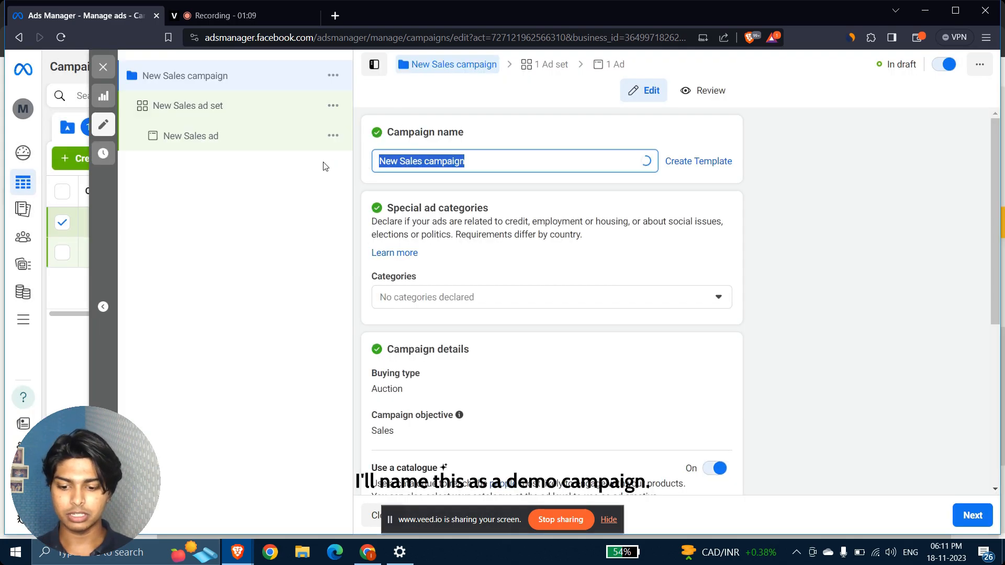
text(Demo)
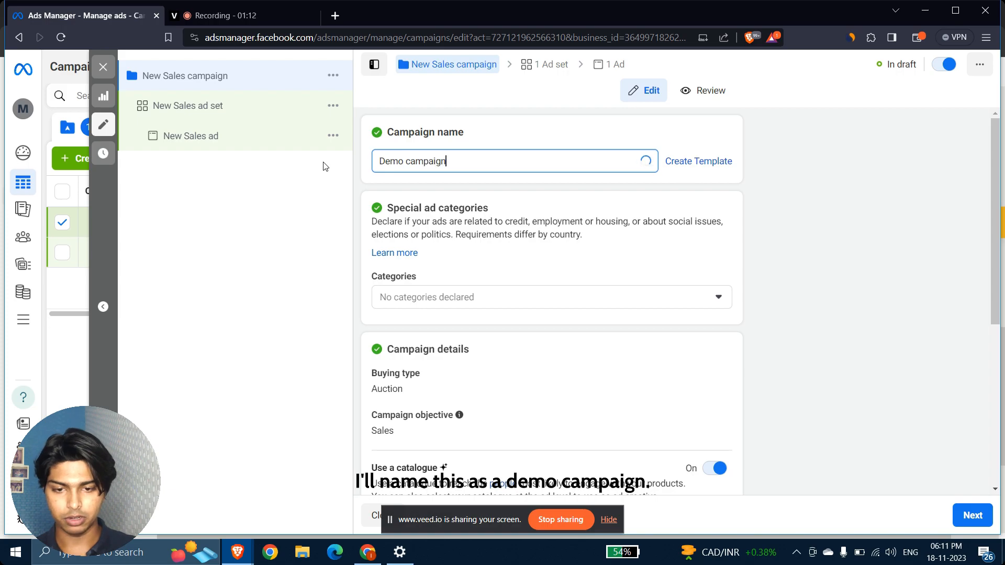
text( campaign)
scroll(514, 258, down, 5)
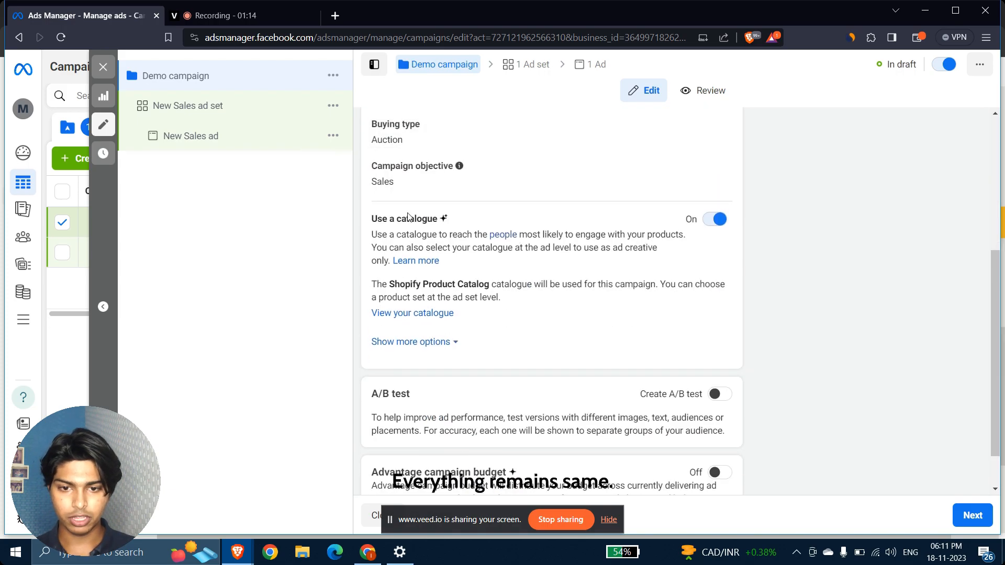
Turn off Use a catalogue and go to the New Sales ad set settings.
drag(374, 220, 471, 220)
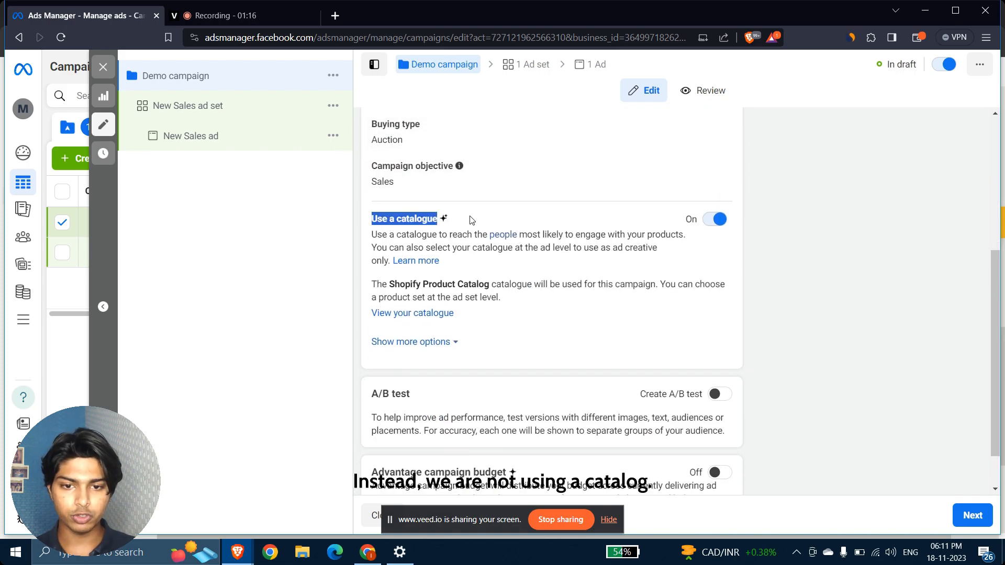
click(710, 221)
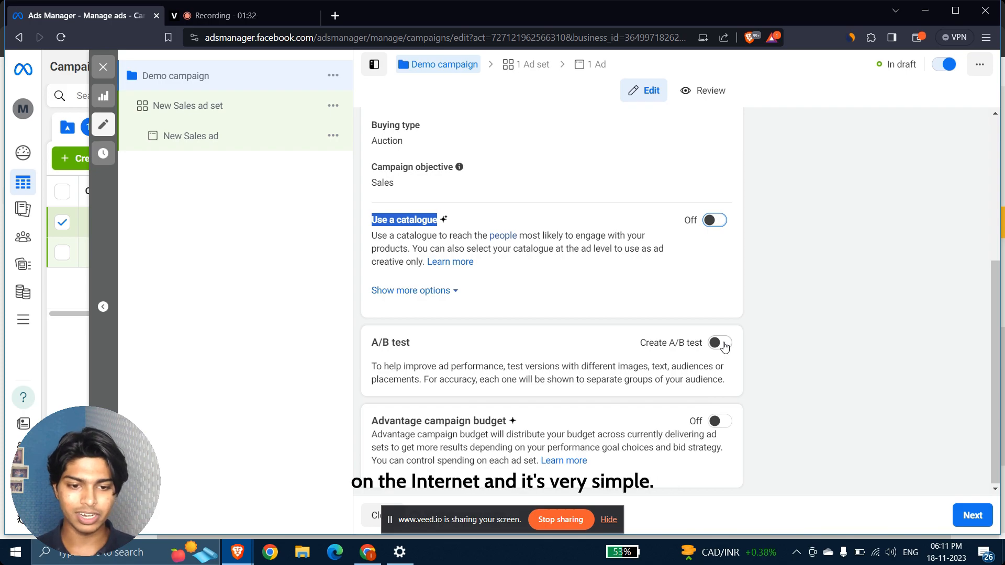
click(240, 121)
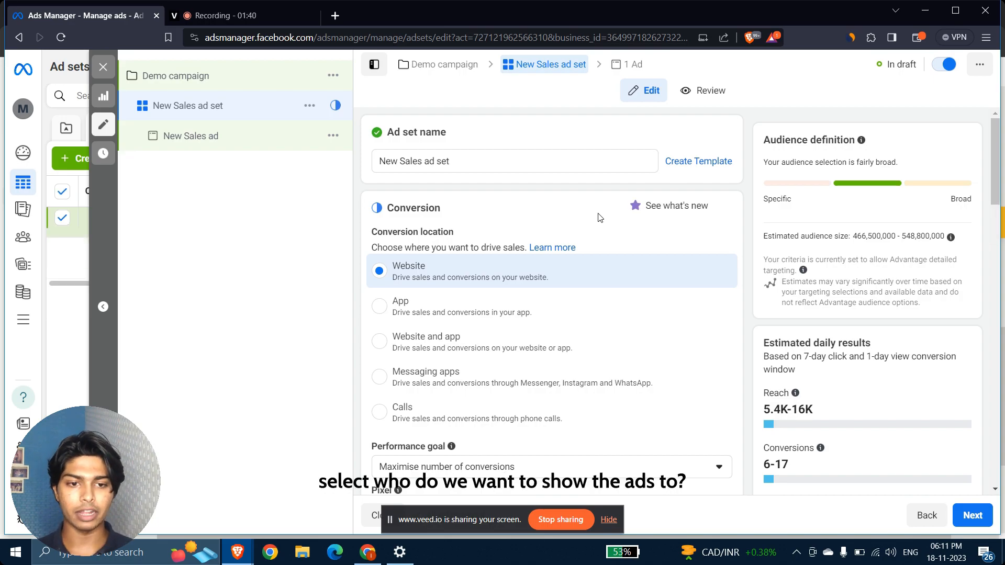
Keep Maximise number of conversions as the ad set's performance goal.
scroll(600, 217, down, 1)
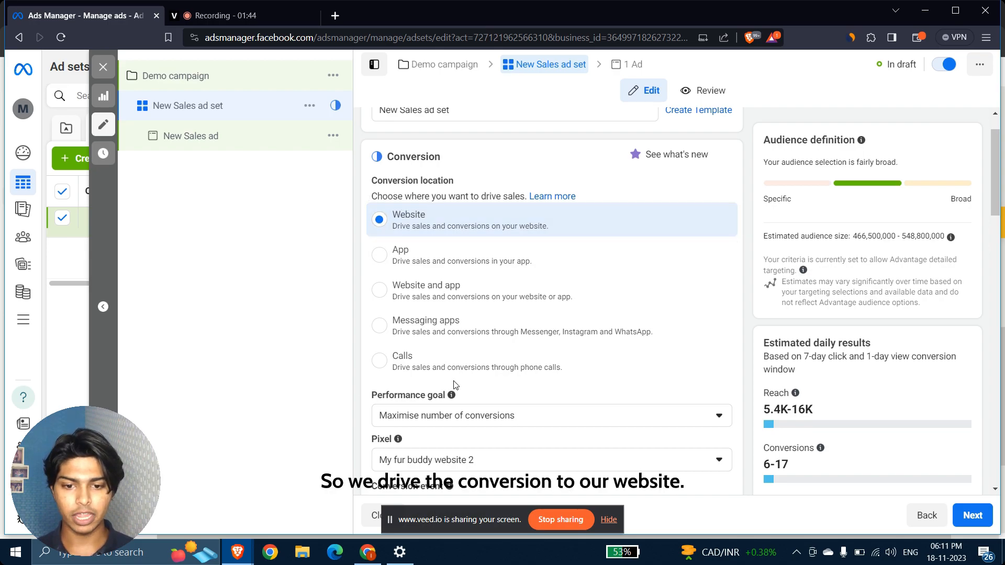
scroll(377, 222, down, 2)
click(402, 329)
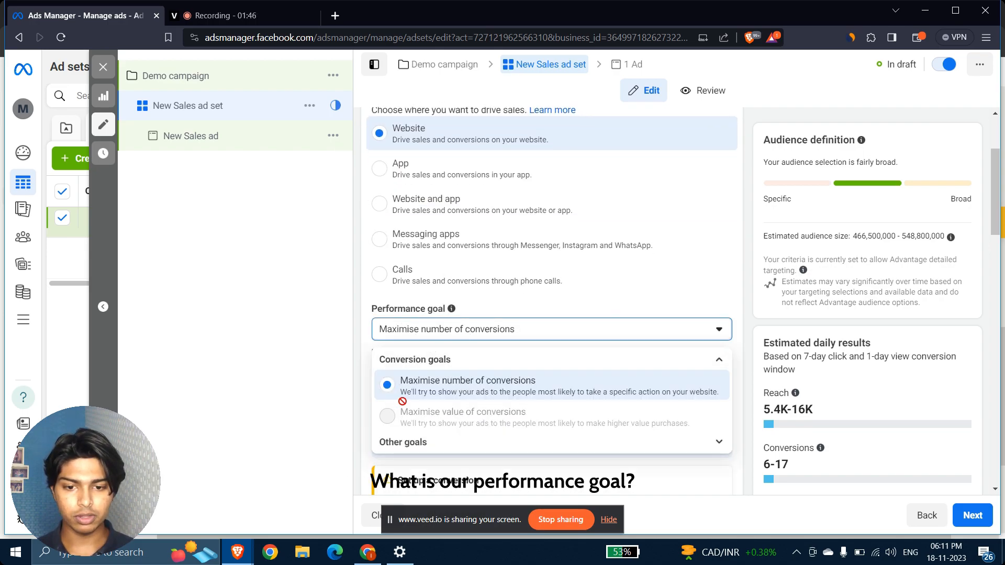
click(365, 347)
Set the conversion event to Purchase.
scroll(364, 347, down, 1)
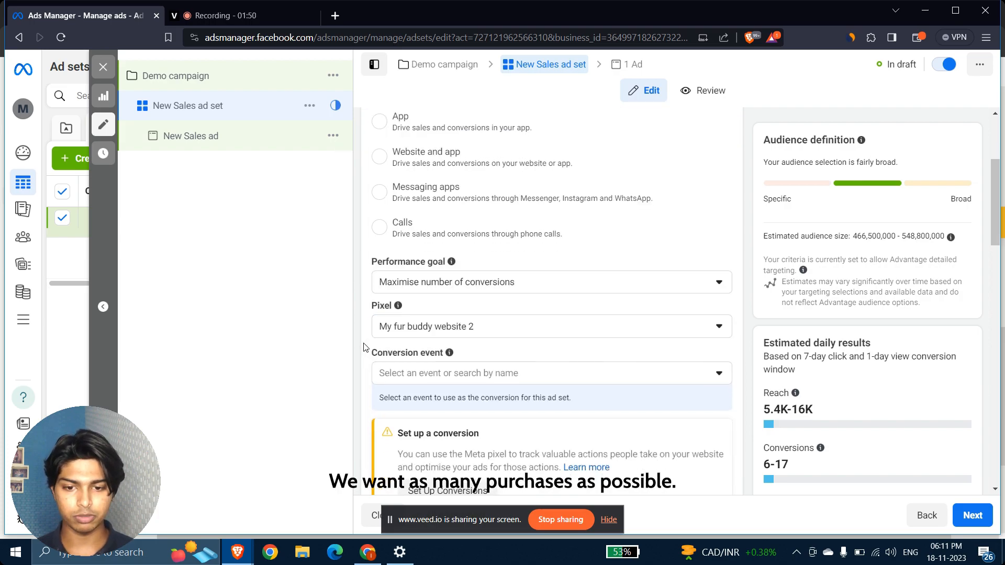
click(459, 374)
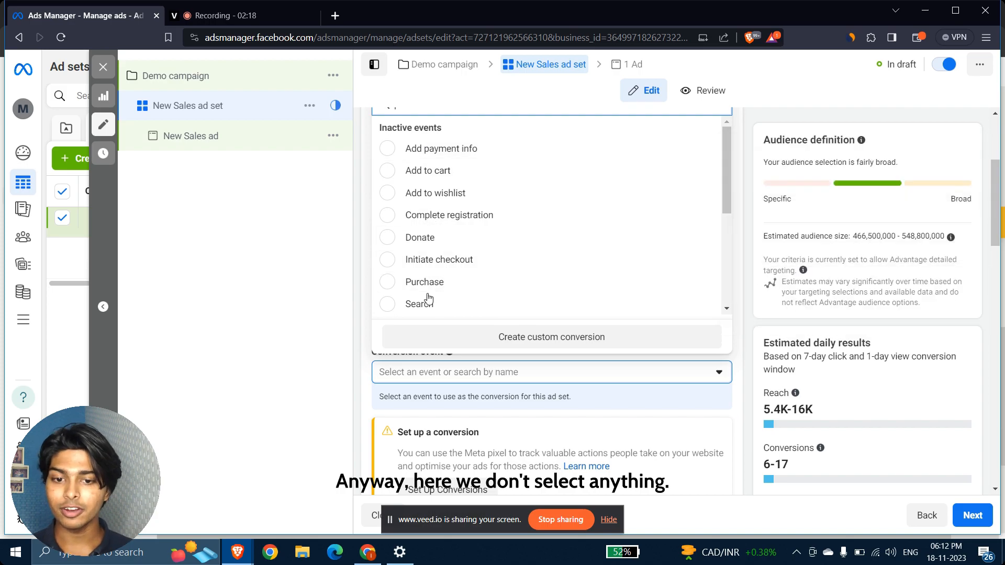
click(386, 283)
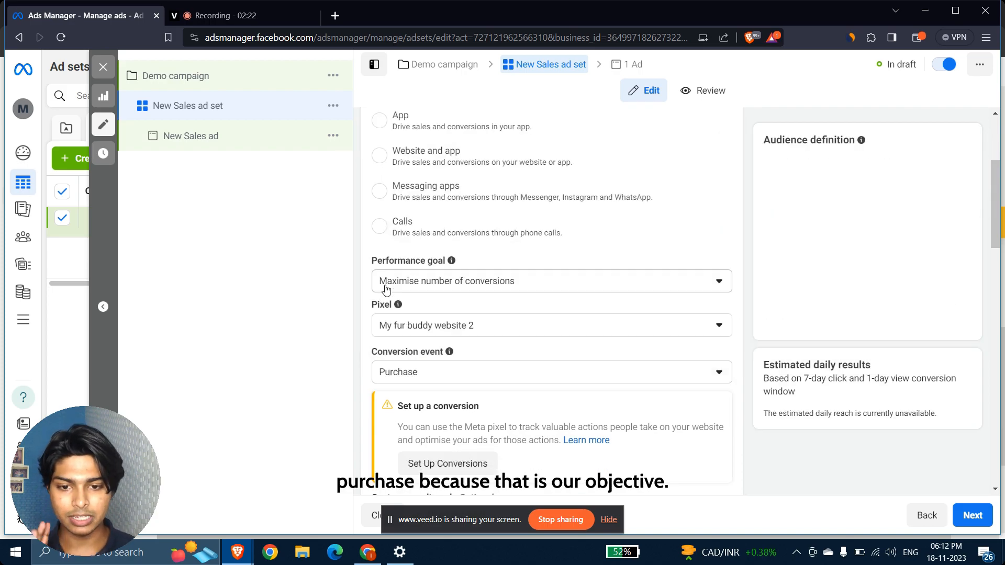
click(433, 372)
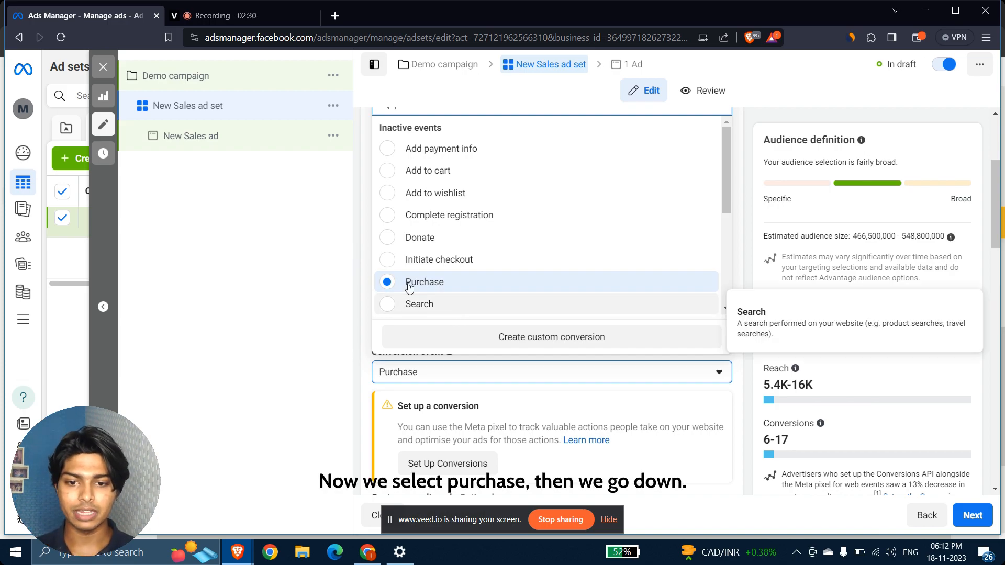
click(361, 277)
scroll(361, 277, down, 4)
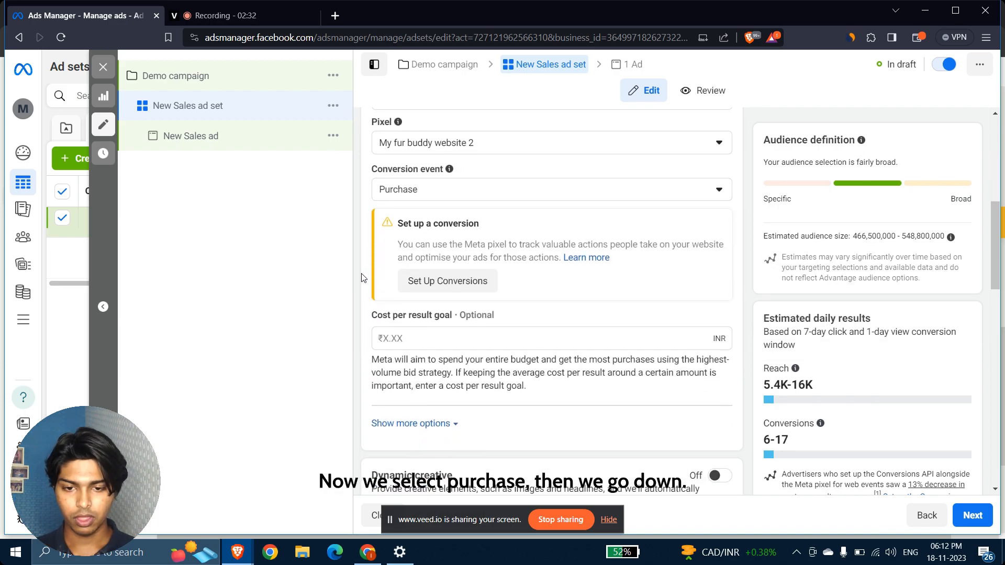
scroll(361, 277, down, 2)
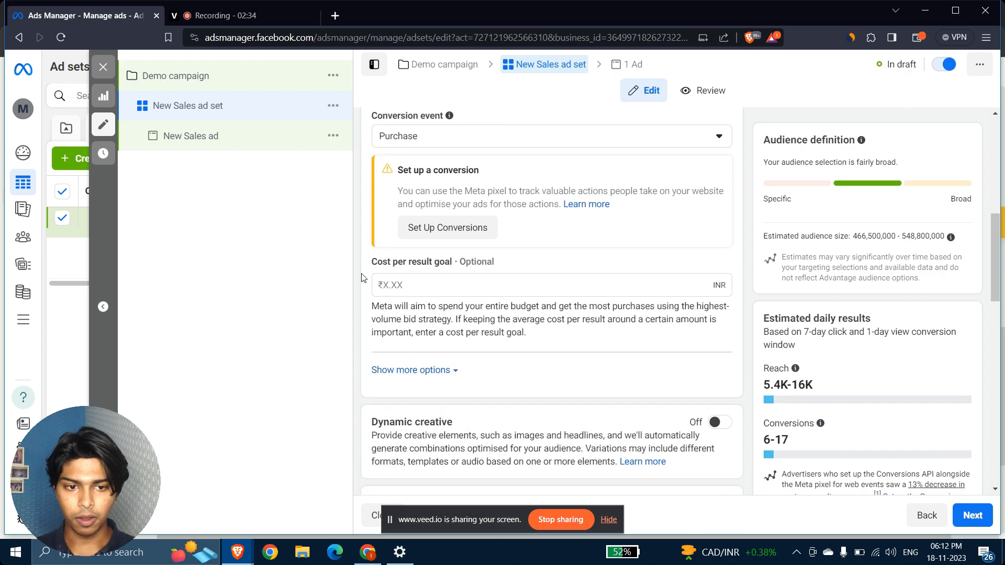
scroll(361, 277, down, 5)
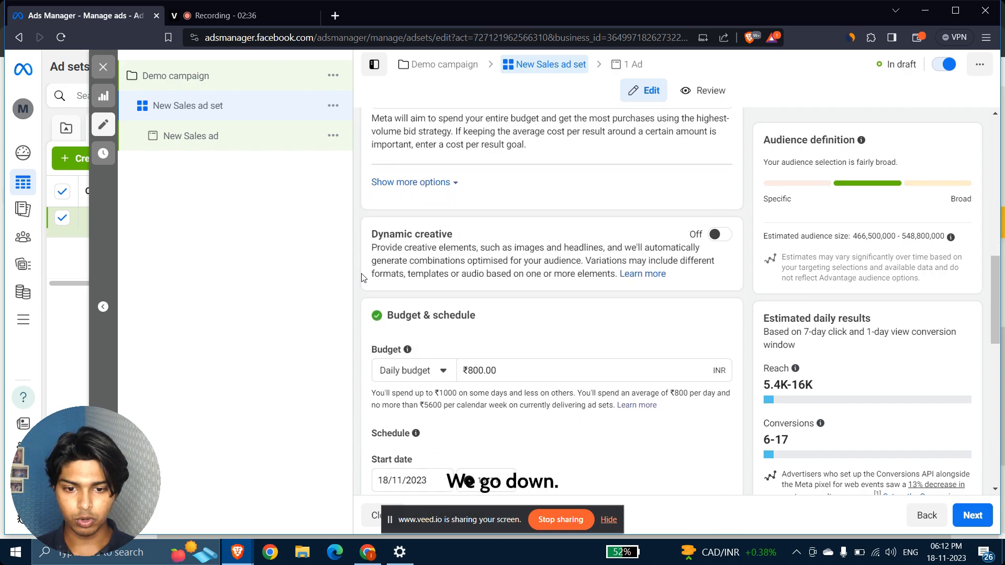
Lower the ad set's daily budget from ₹800 to ₹500.
click(475, 255)
key(BackSpace)
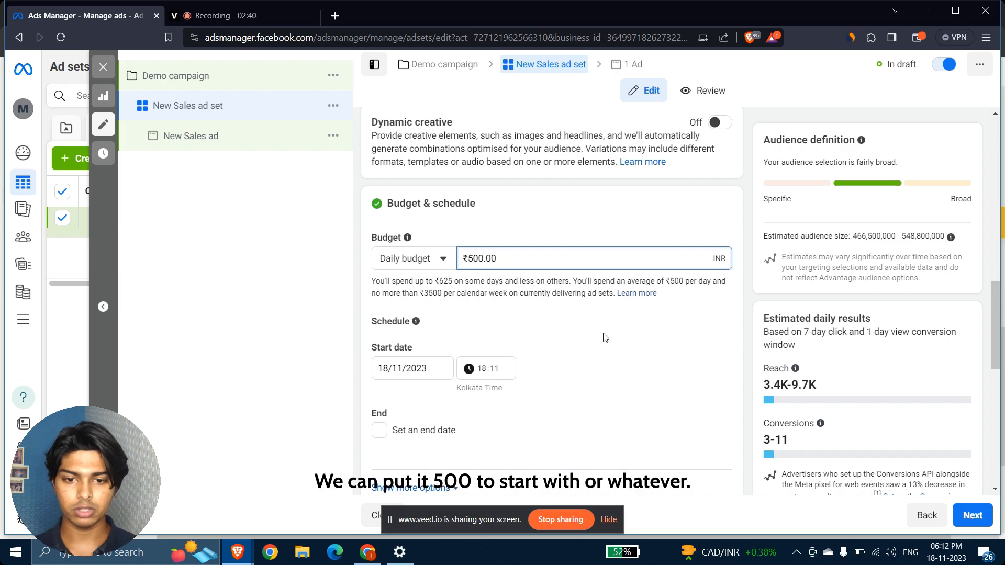
scroll(603, 337, down, 4)
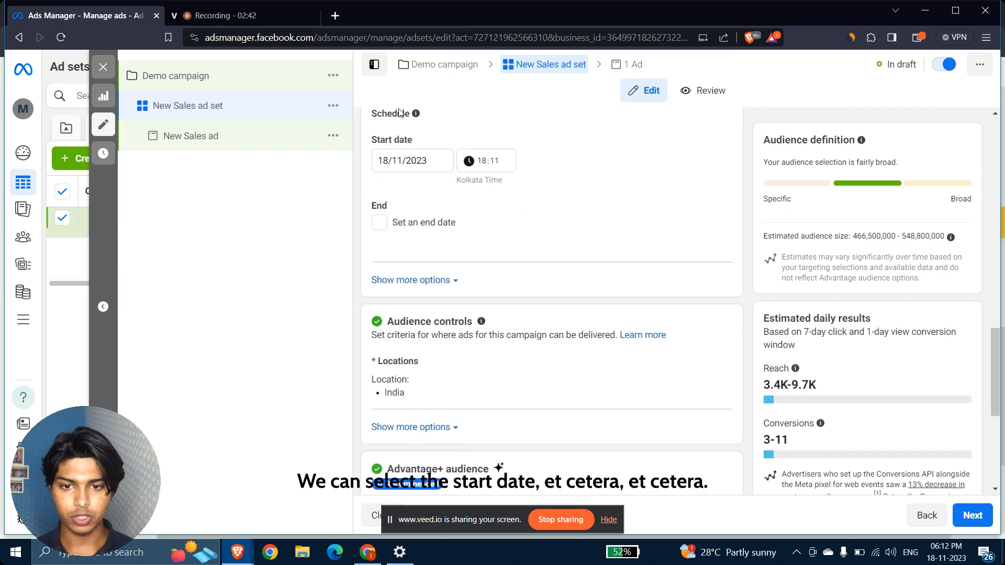
scroll(550, 273, down, 5)
scroll(550, 273, up, 1)
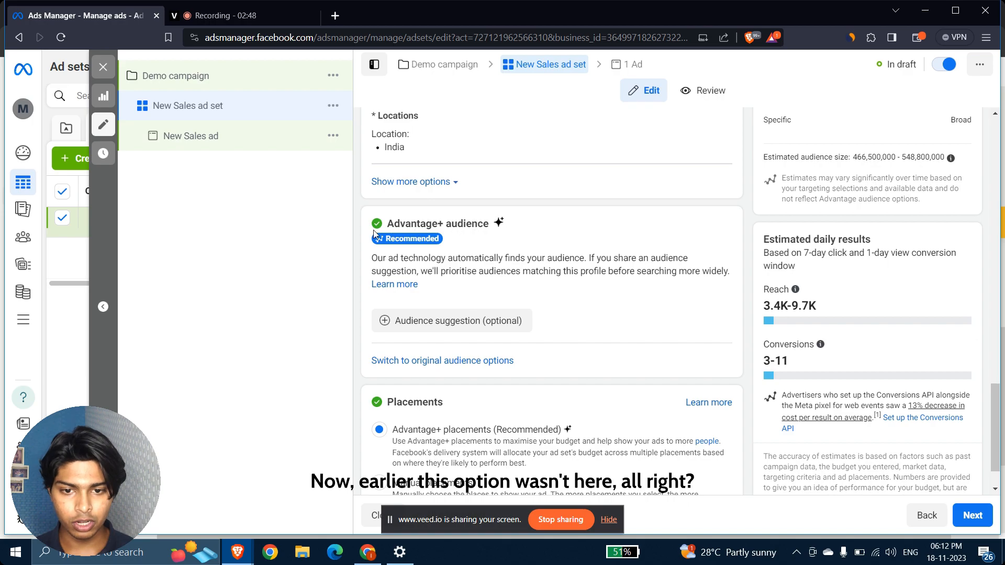
drag(388, 224, 494, 227)
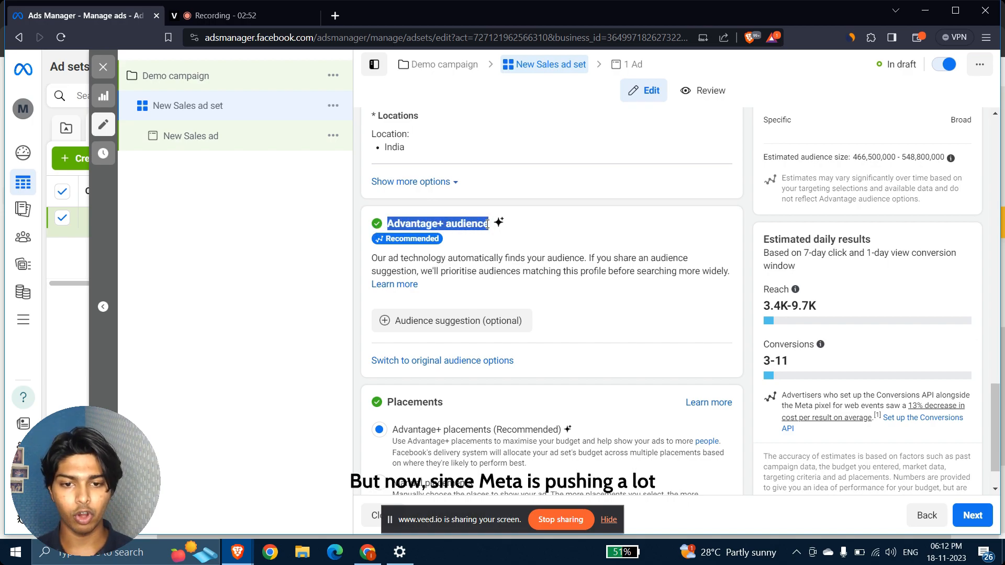
click(437, 240)
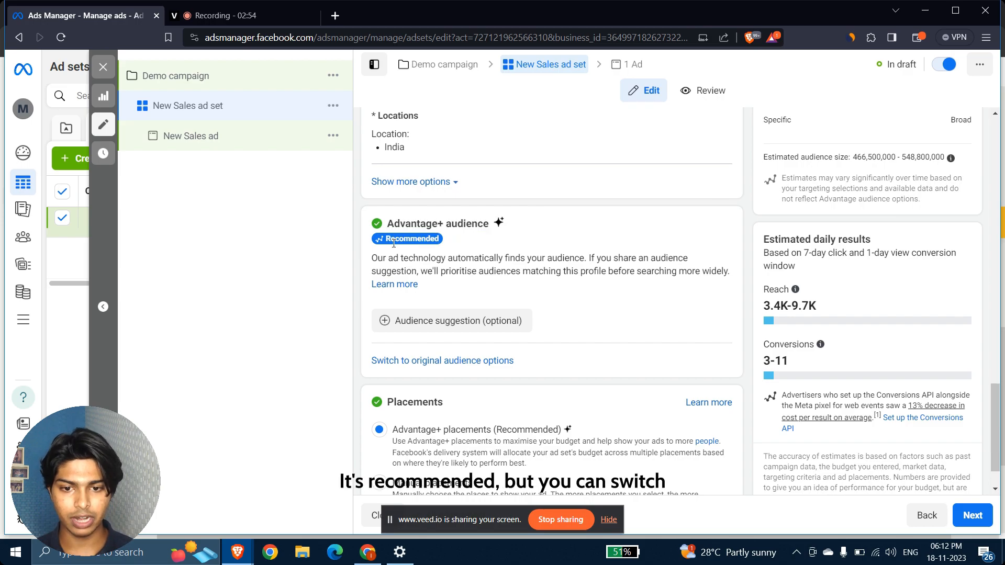
Switch to the original audience options and start editing the locations.
click(464, 366)
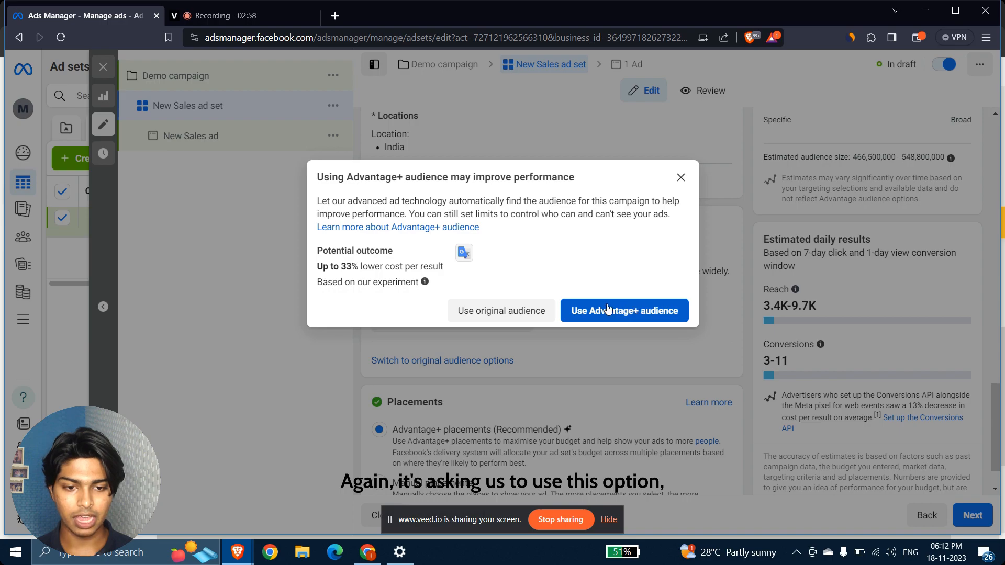
click(480, 314)
scroll(484, 318, down, 10)
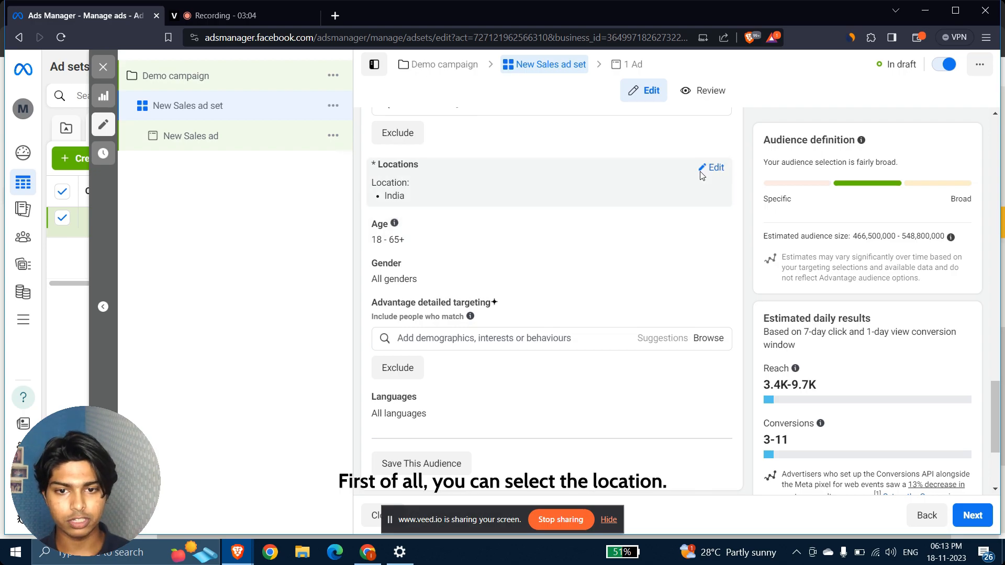
click(724, 168)
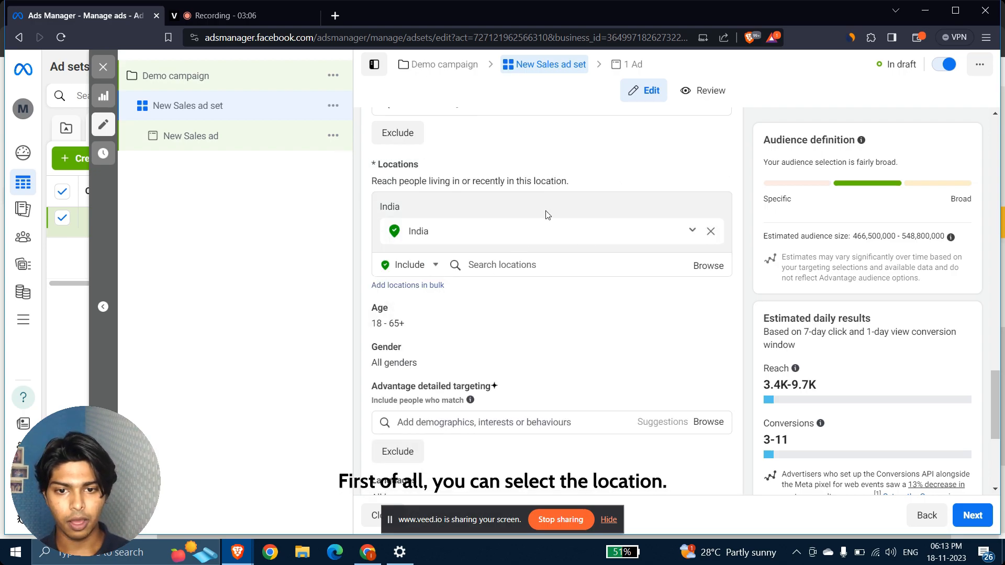
click(511, 272)
text(Usa)
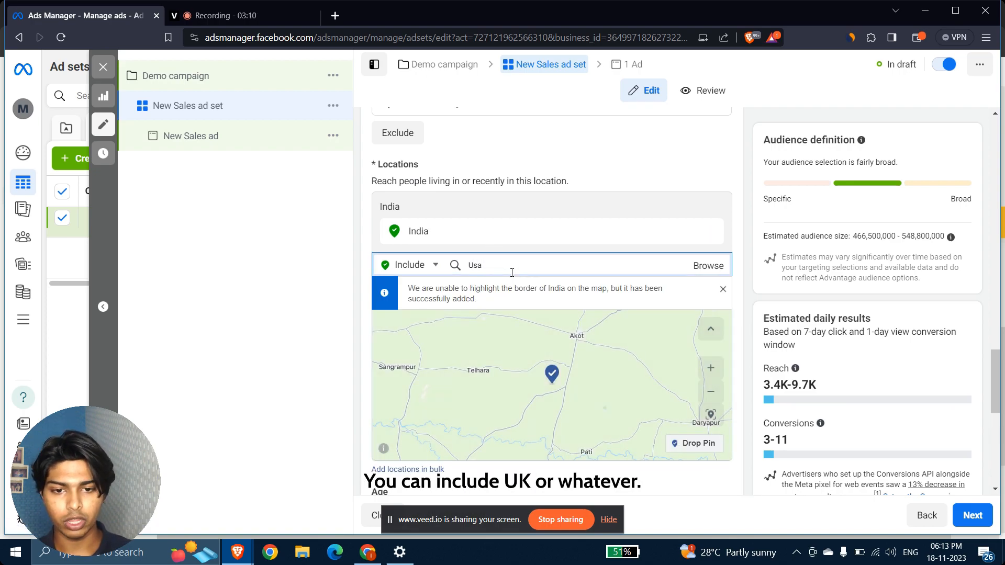
key(ctrl+a)
key(BackSpace)
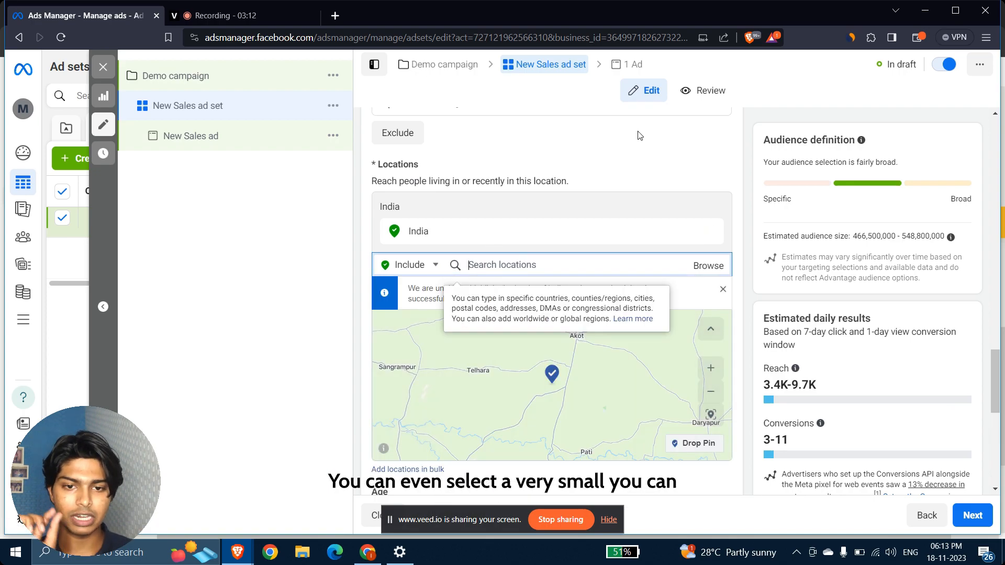
Drop a custom pin on the map with a 1 km radius.
click(707, 441)
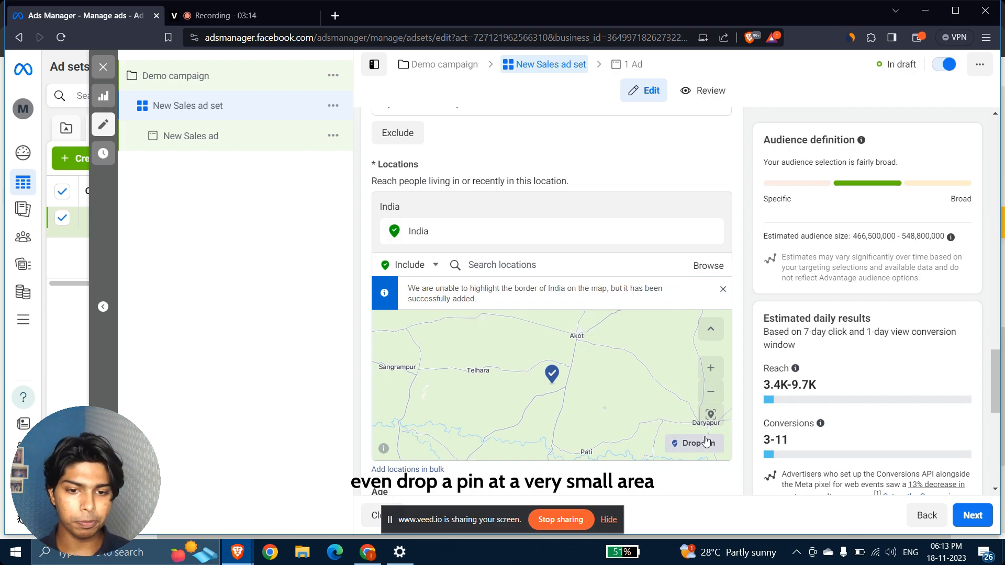
click(497, 380)
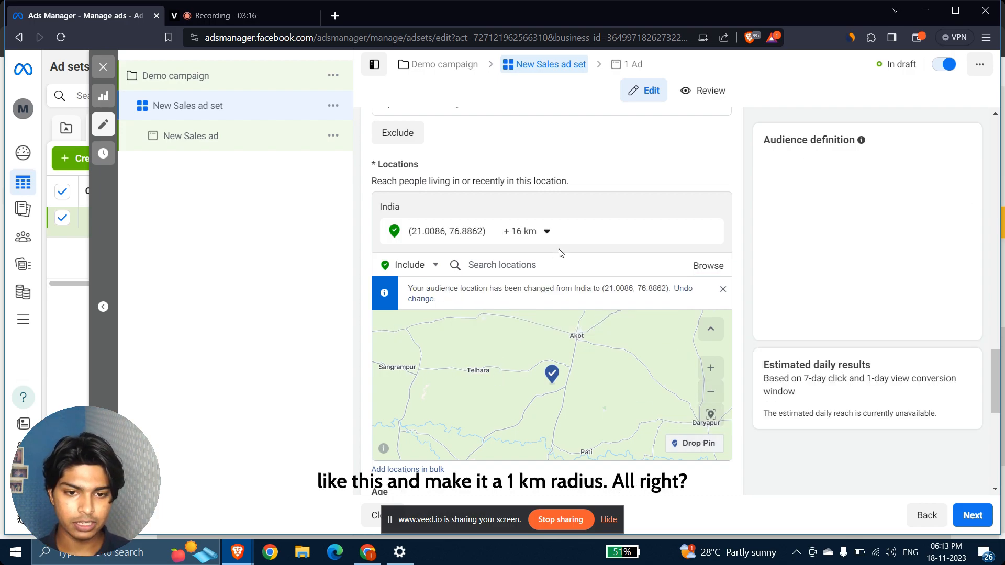
click(526, 231)
drag(516, 272, 426, 265)
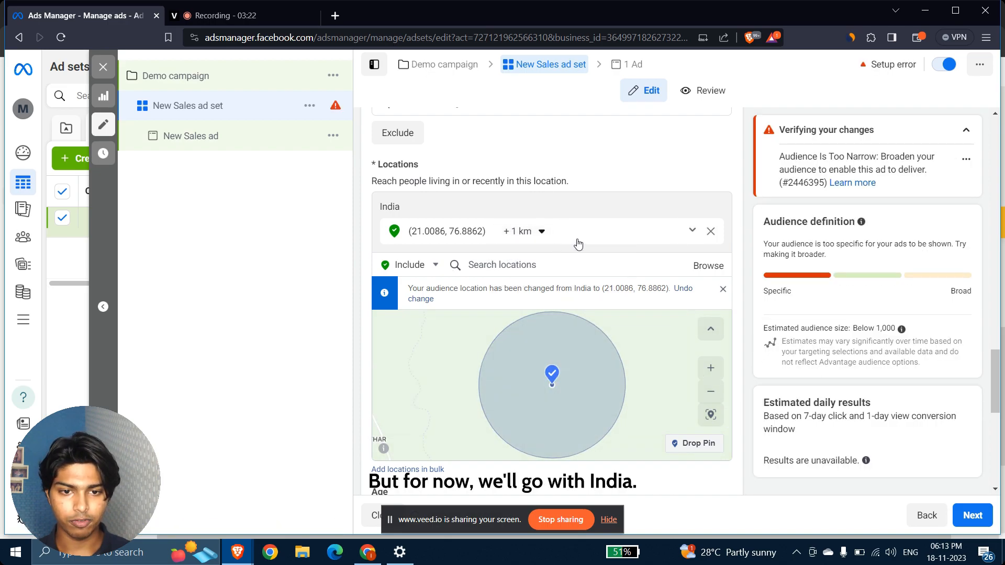
Replace the pin with India as the location and zoom the map out.
click(566, 267)
text(In)
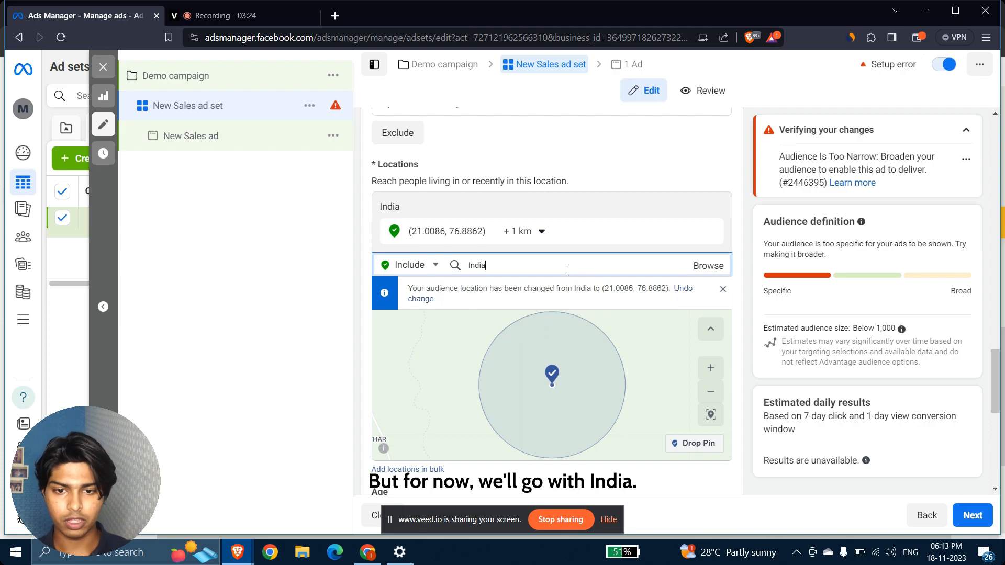
text(dia)
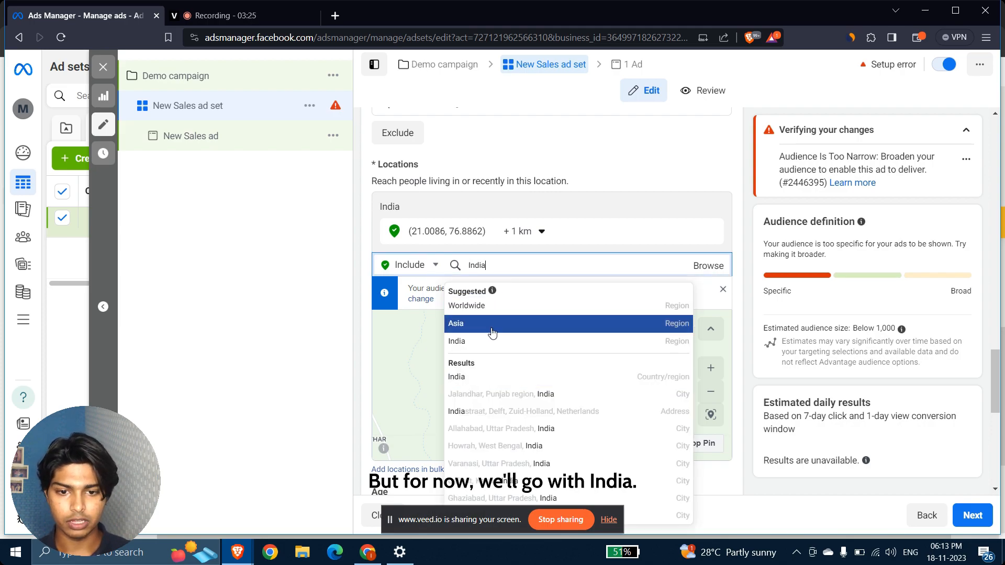
click(484, 378)
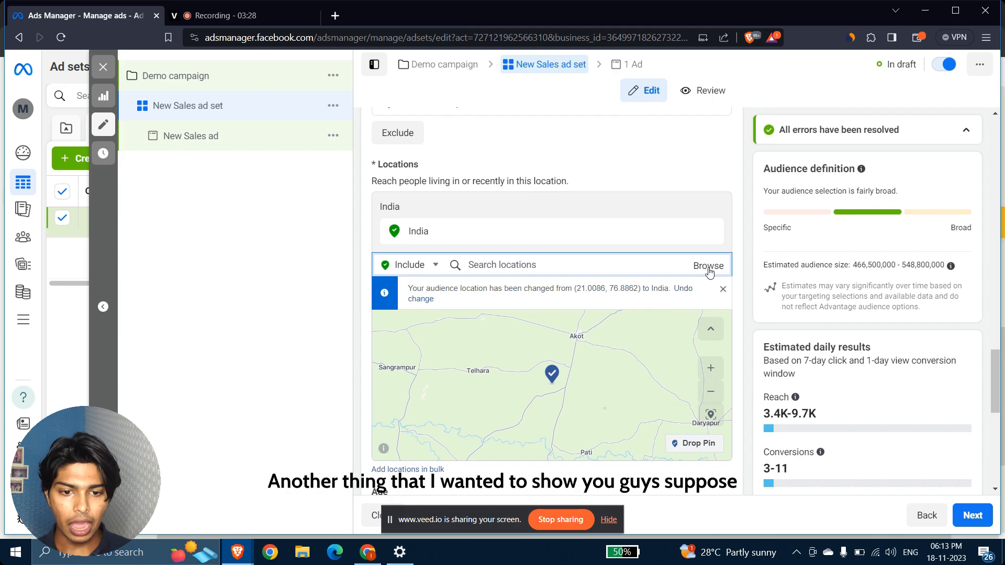
click(710, 393)
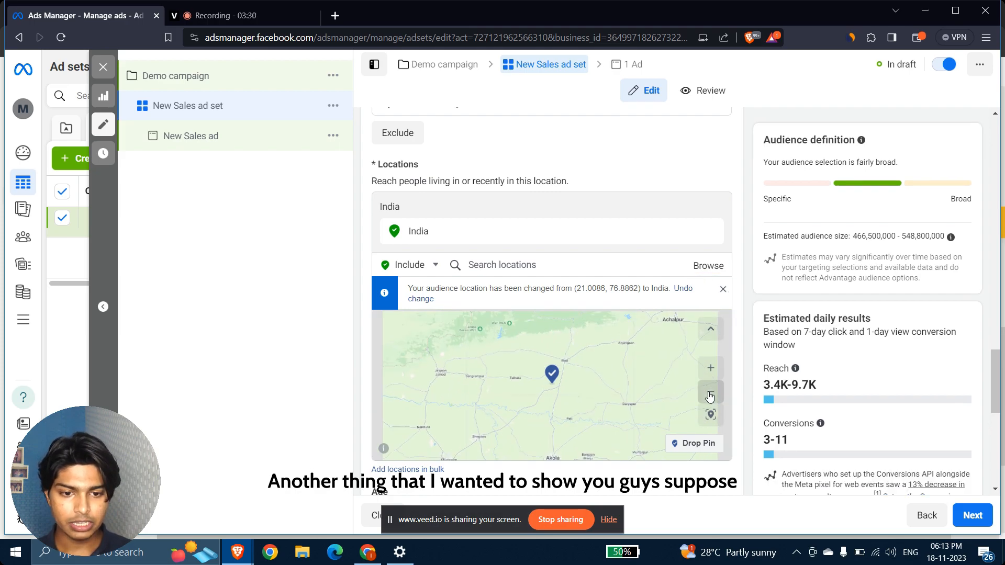
click(710, 396)
click(710, 396)
click(710, 397)
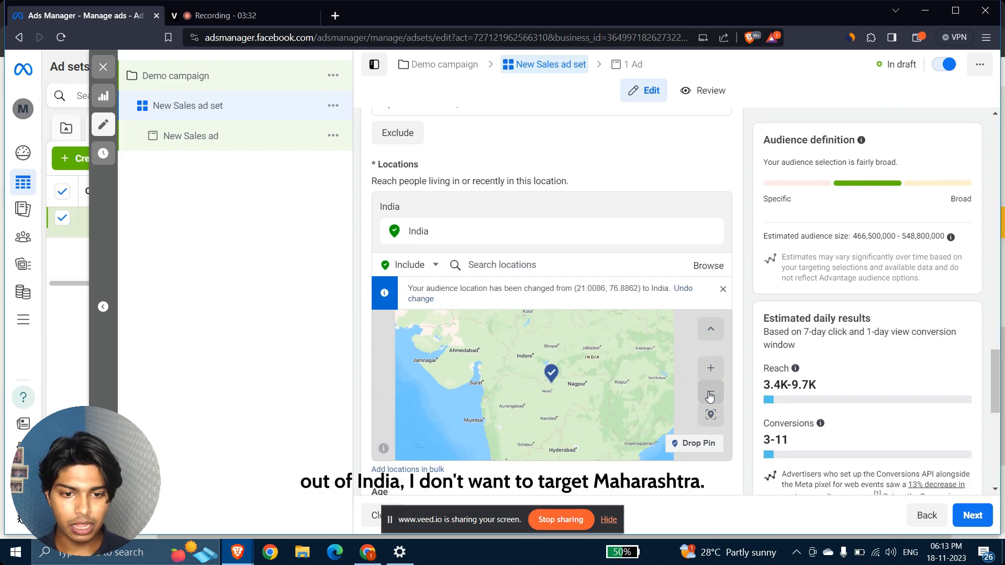
drag(617, 417, 600, 422)
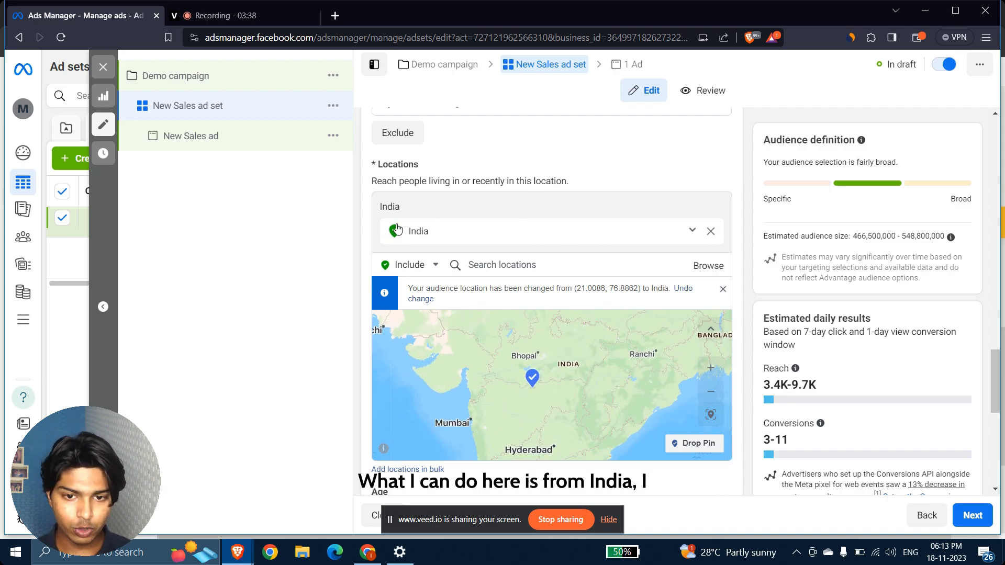
Switch locations to Exclude, try a Maharashtra place, then remove the wrong result.
click(411, 265)
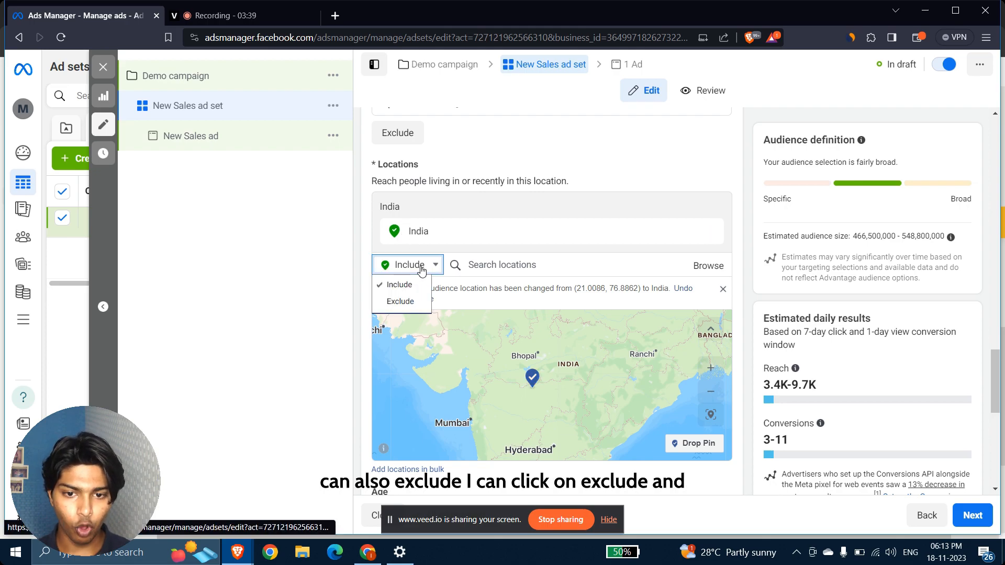
click(412, 302)
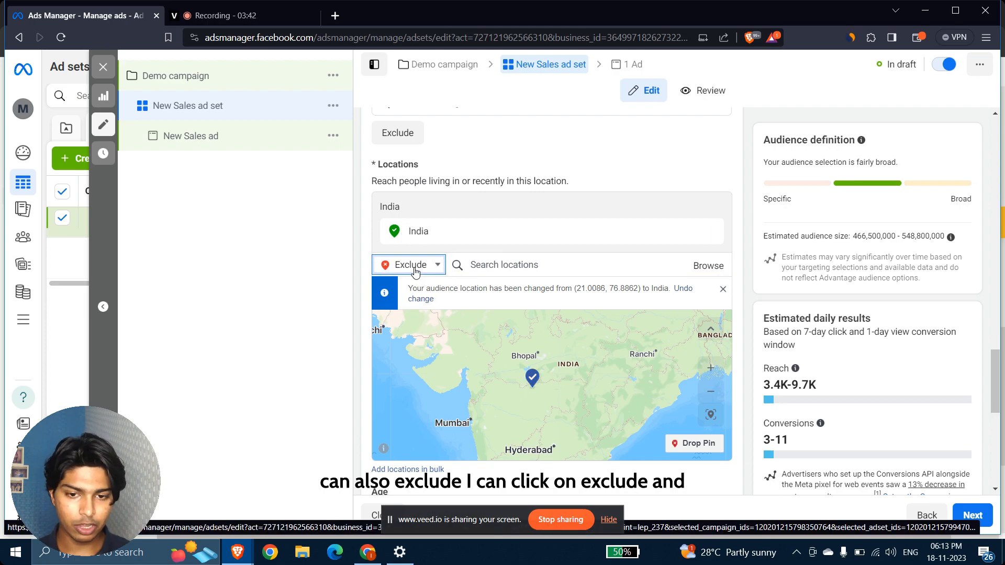
click(514, 270)
text(maharashta)
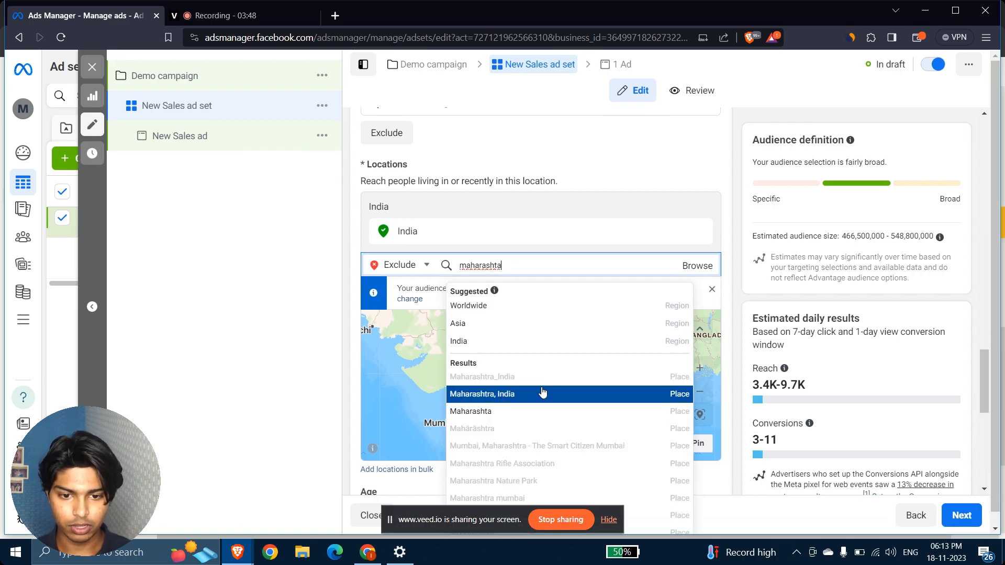
click(496, 402)
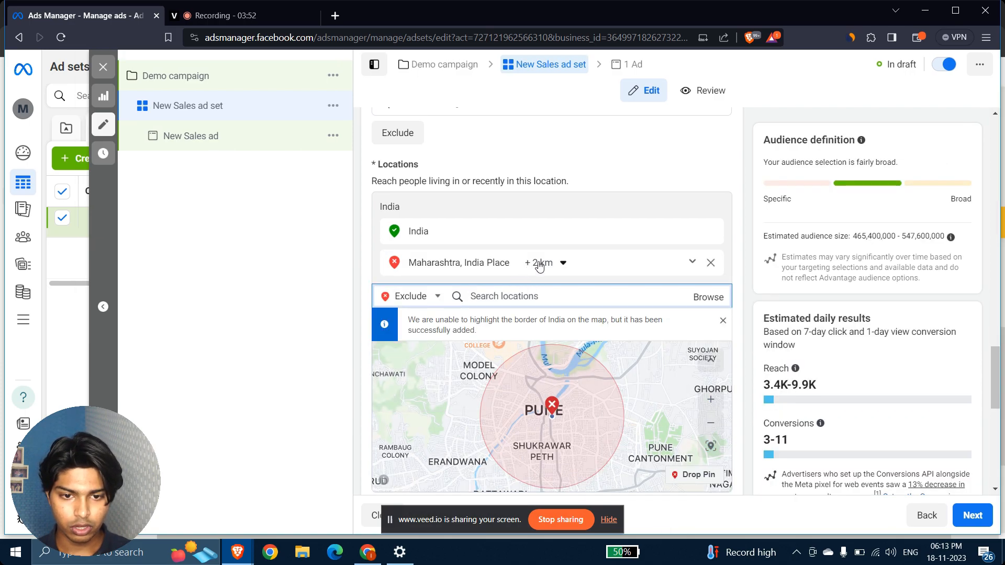
click(558, 263)
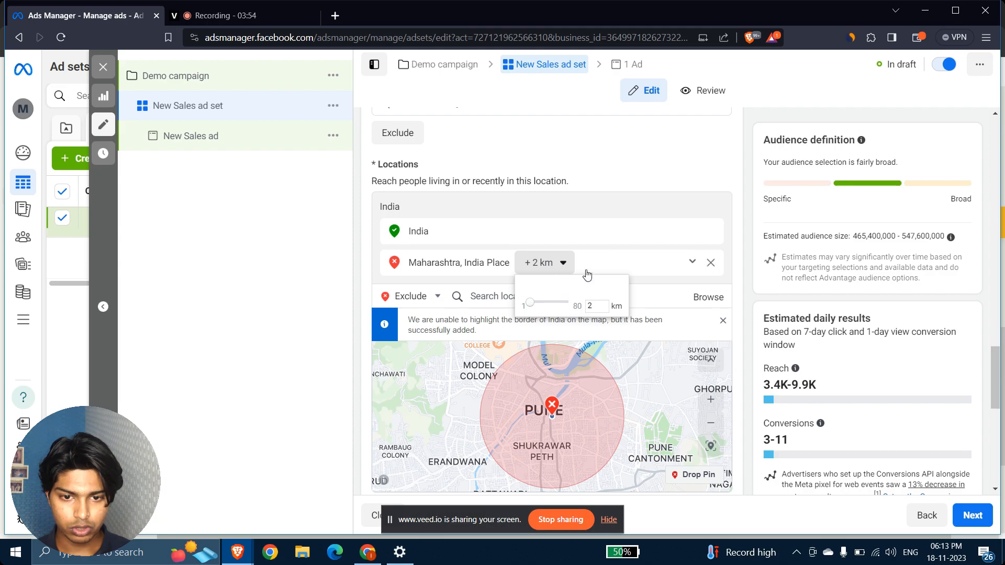
click(722, 270)
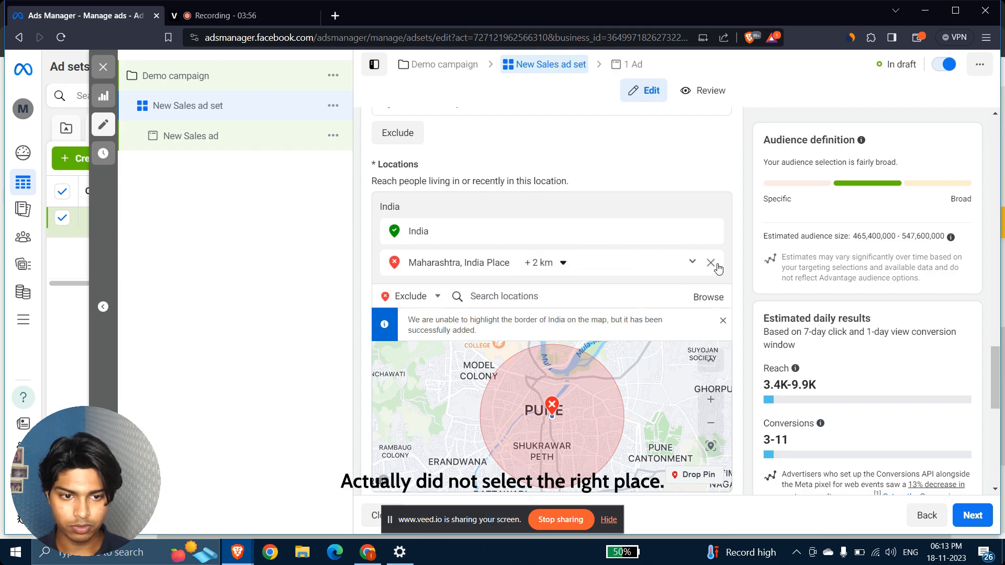
click(710, 263)
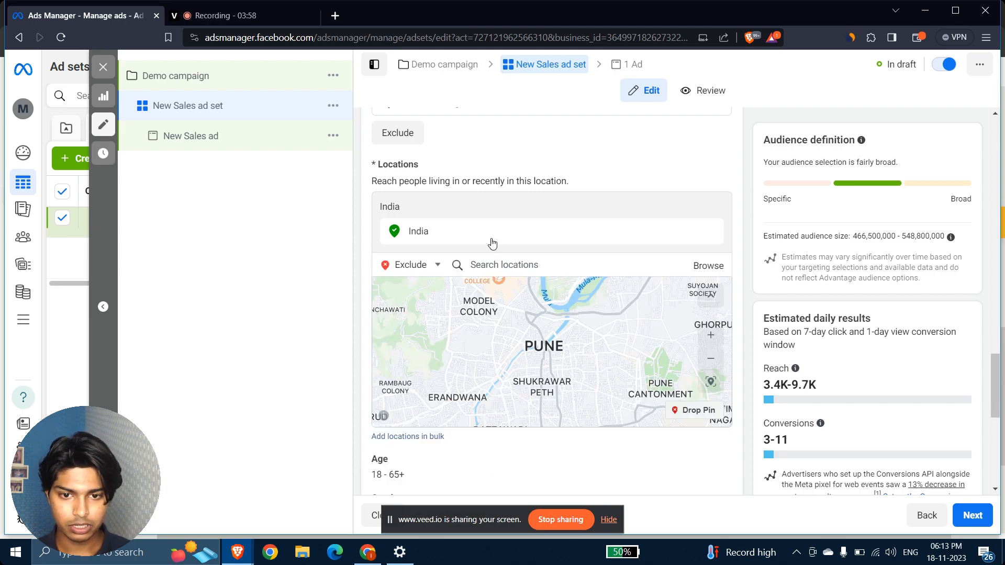
Exclude the state of Maharashtra and zoom out to see all of India.
click(505, 264)
text(Maharashtra)
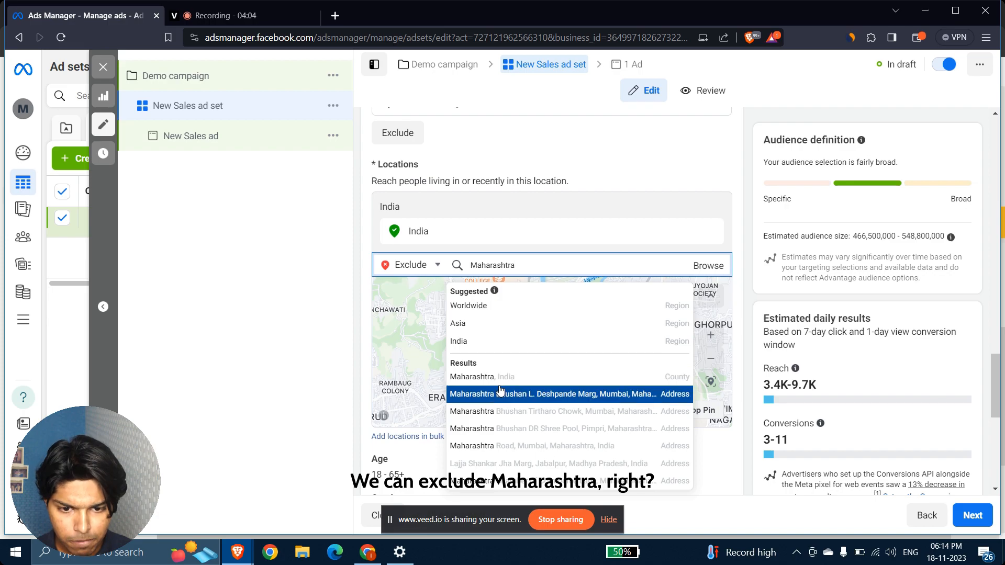
click(482, 377)
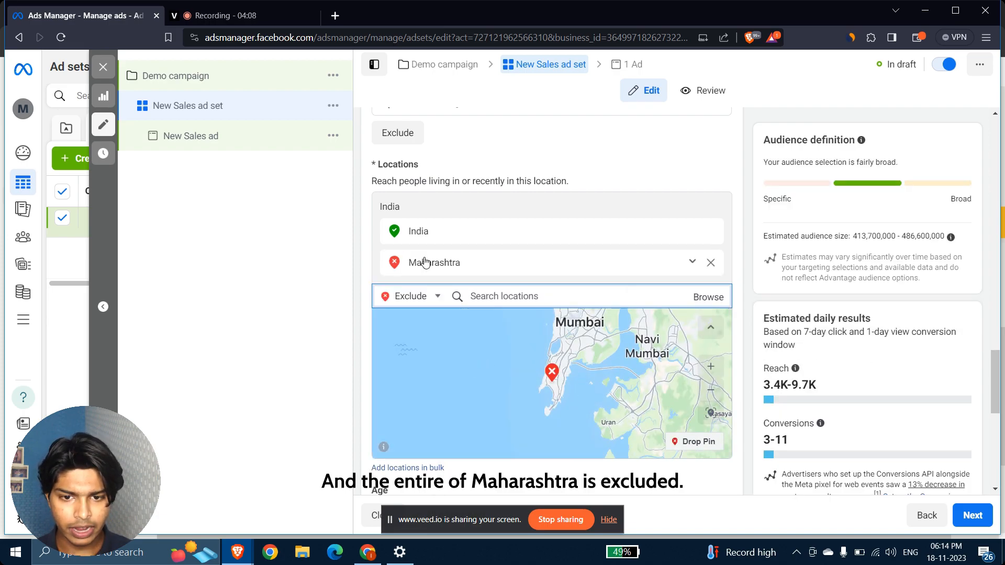
click(713, 397)
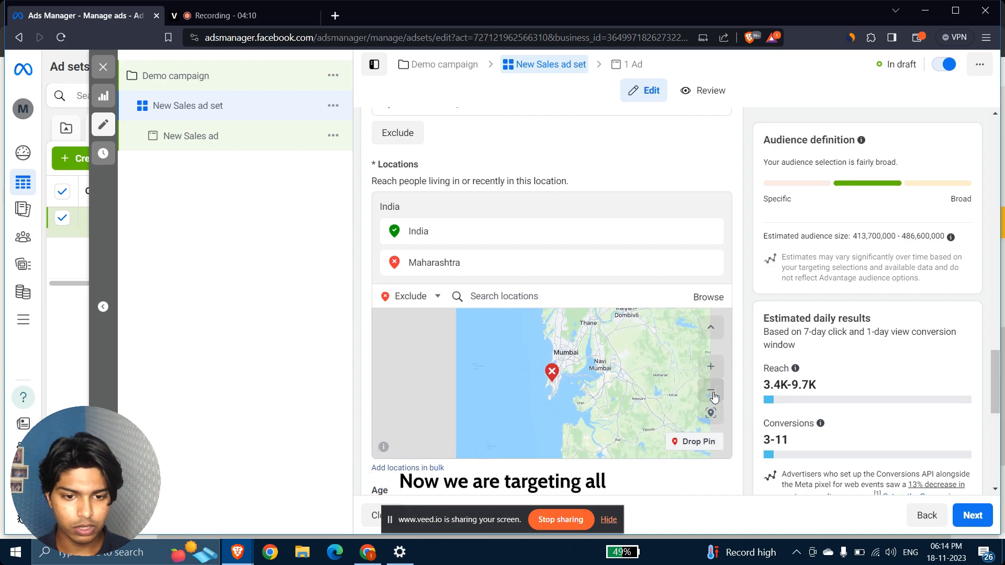
click(713, 397)
click(714, 397)
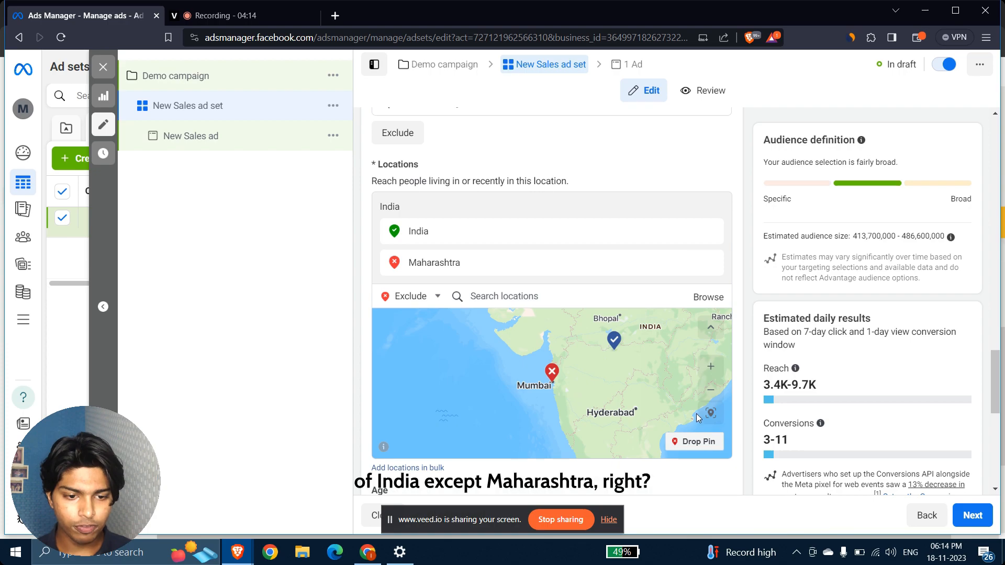
click(711, 390)
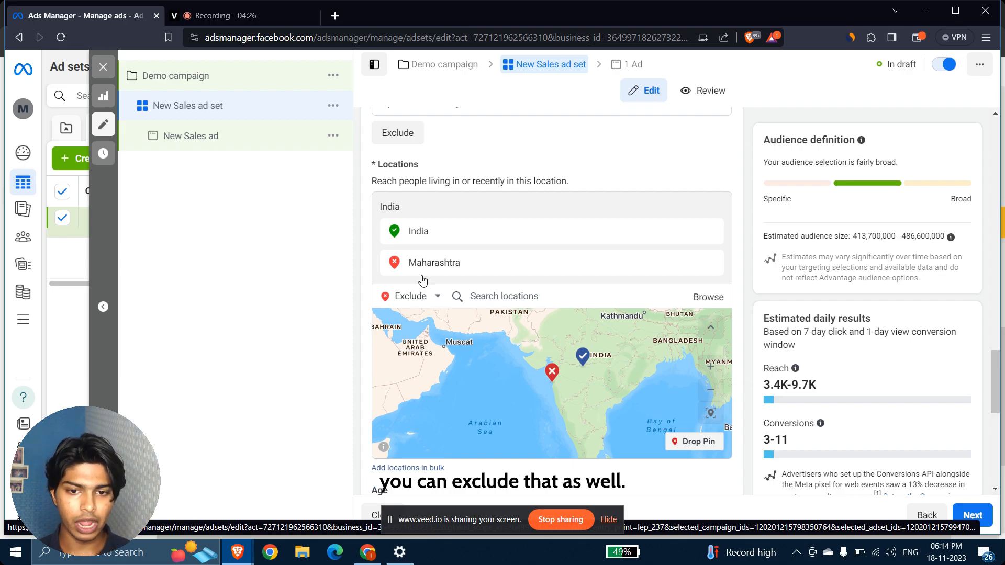
Remove the Maharashtra exclusion and briefly add then remove United States, leaving India only.
click(713, 264)
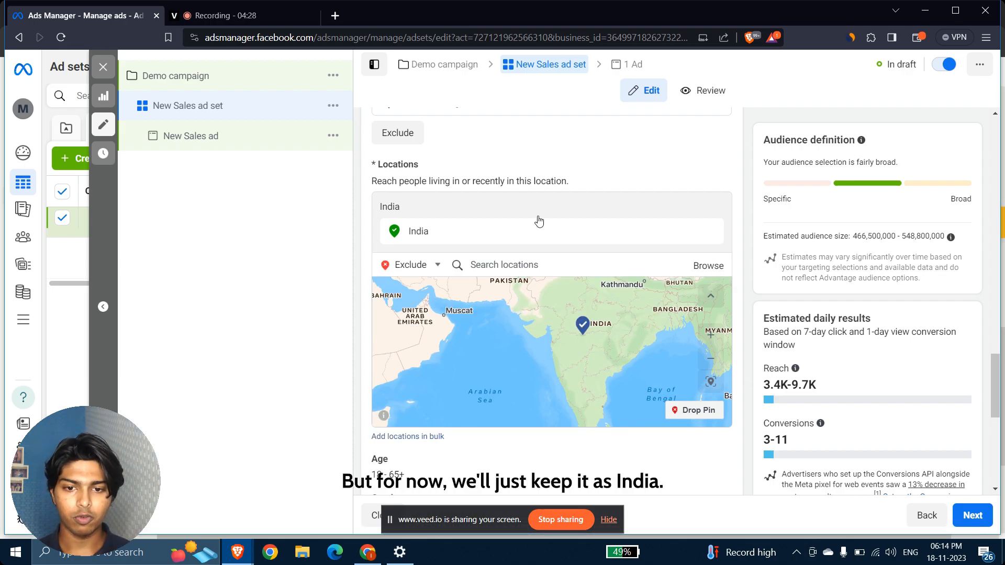
click(419, 267)
click(401, 284)
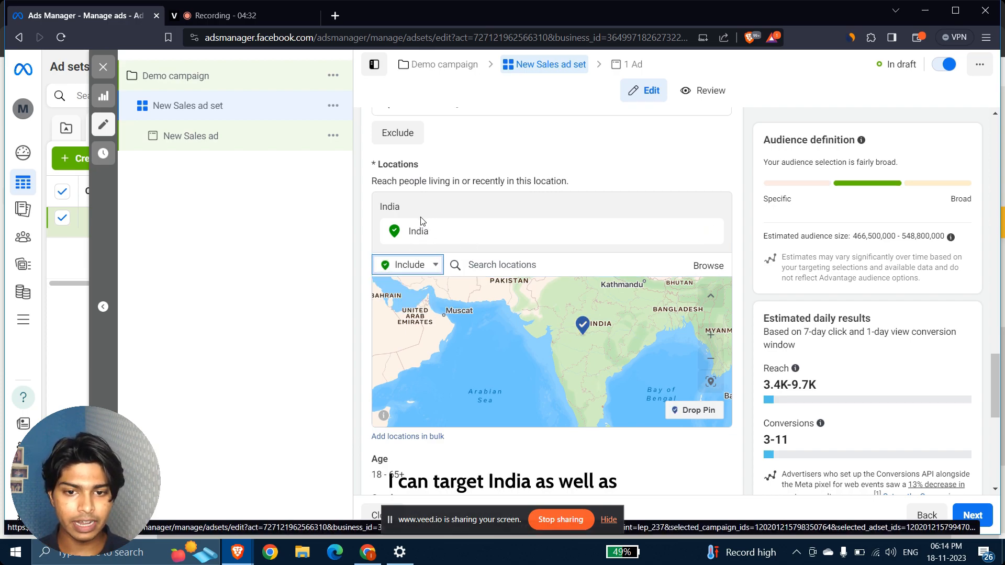
click(502, 270)
text(Usa)
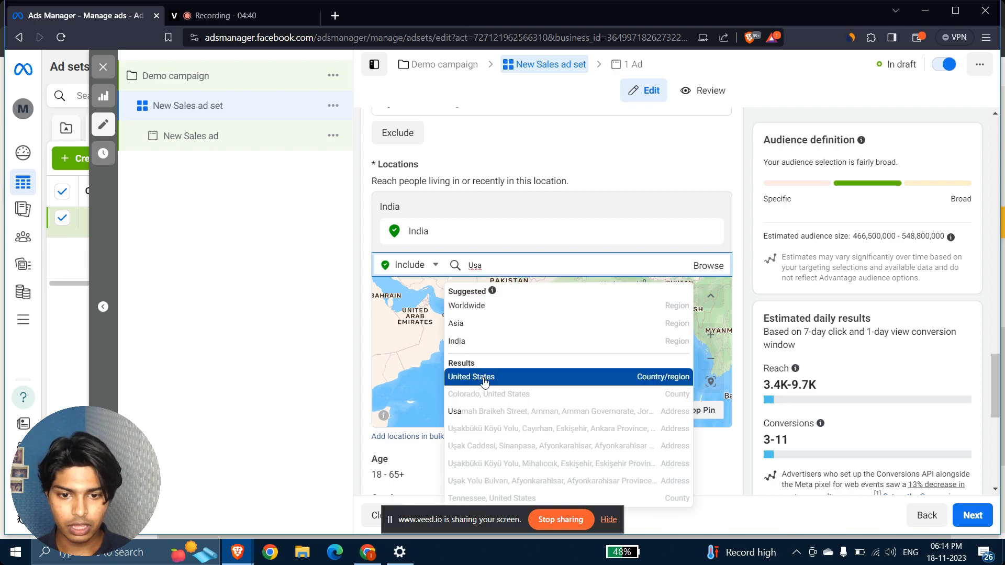
click(483, 376)
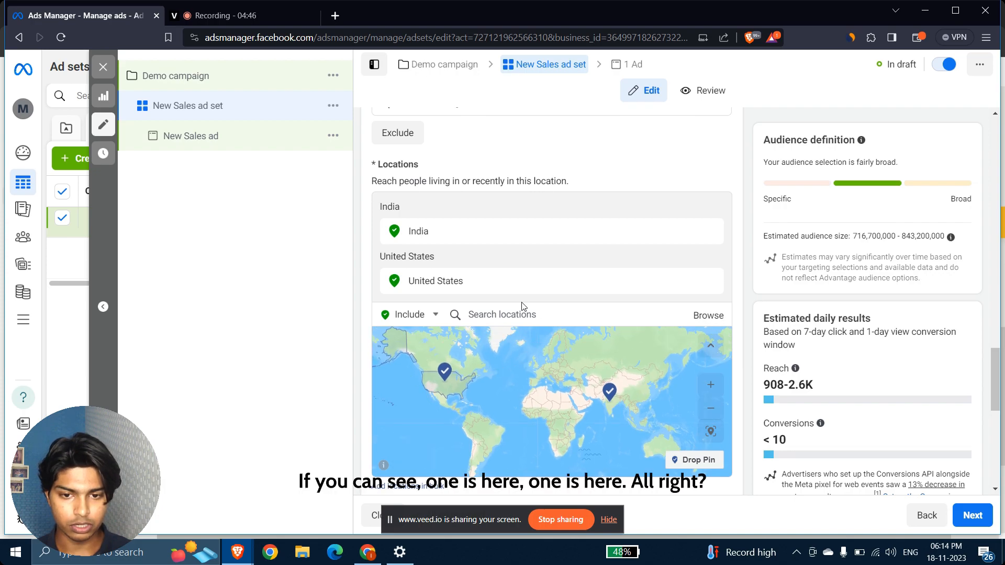
click(710, 281)
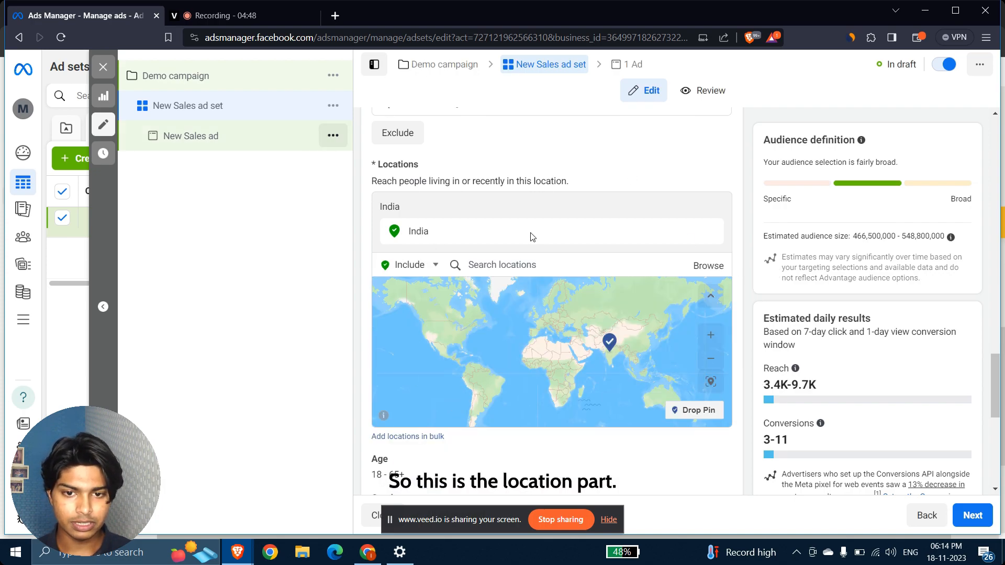
Check the age range, keeping 18 to 65+.
scroll(747, 262, down, 5)
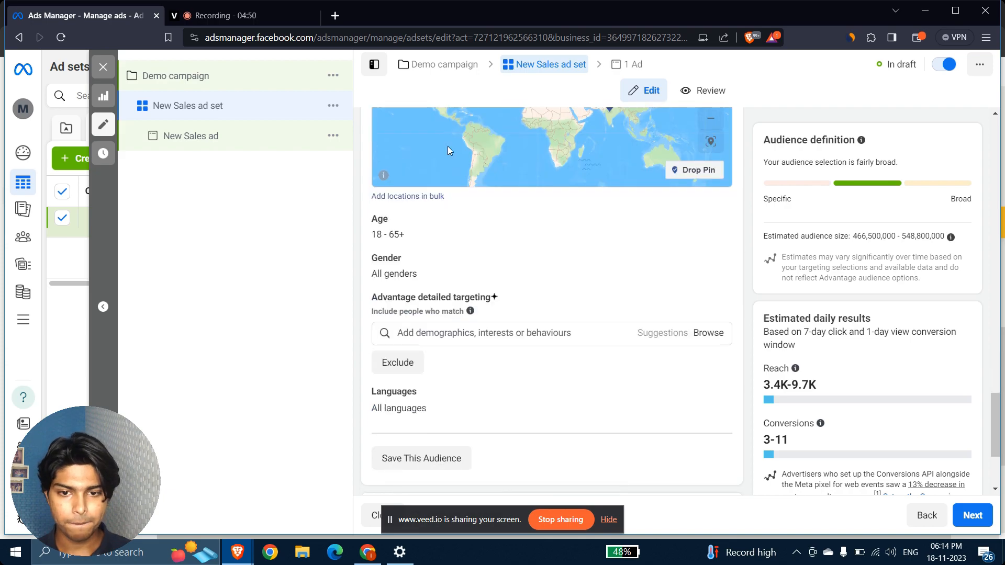
click(712, 220)
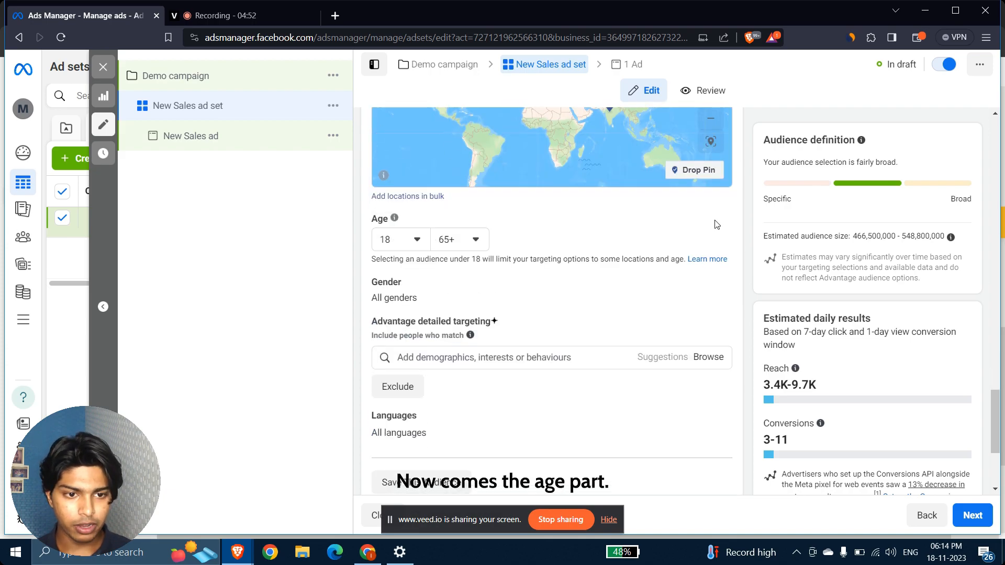
click(412, 242)
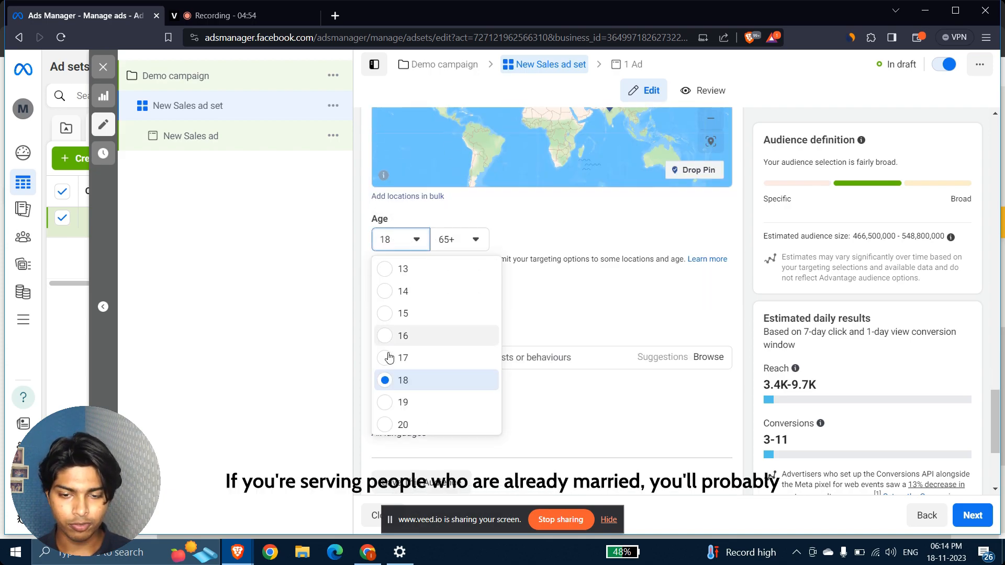
scroll(436, 346, down, 2)
scroll(436, 347, down, 1)
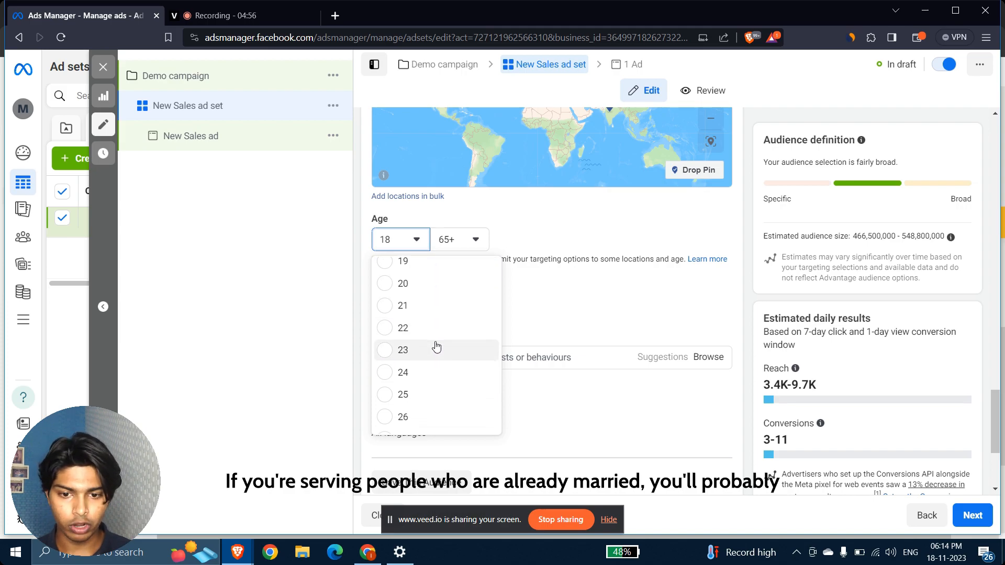
scroll(435, 347, down, 4)
scroll(379, 290, up, 1)
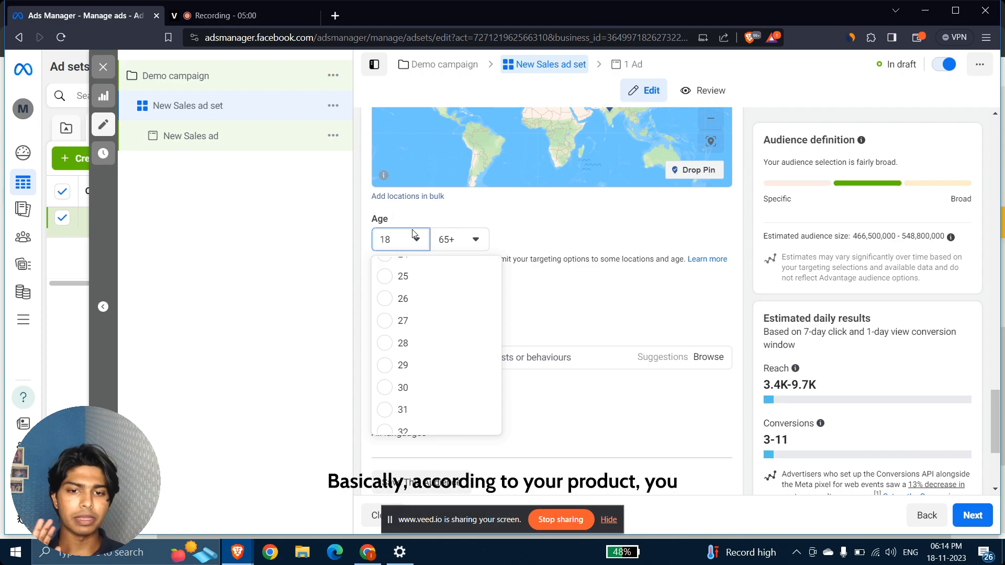
click(561, 220)
Check the gender setting, leaving all genders, and scroll to detailed targeting.
scroll(487, 338, down, 1)
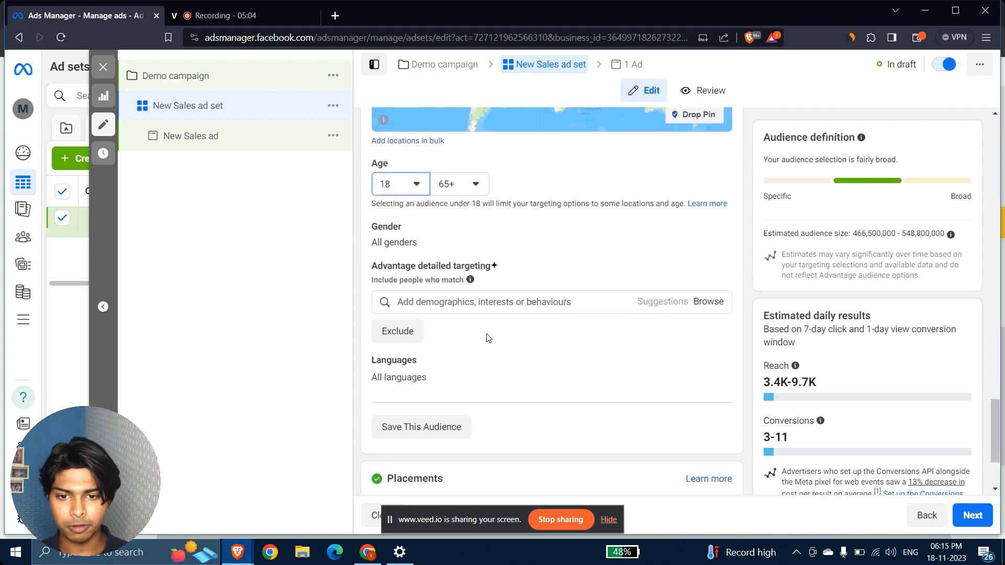
click(715, 230)
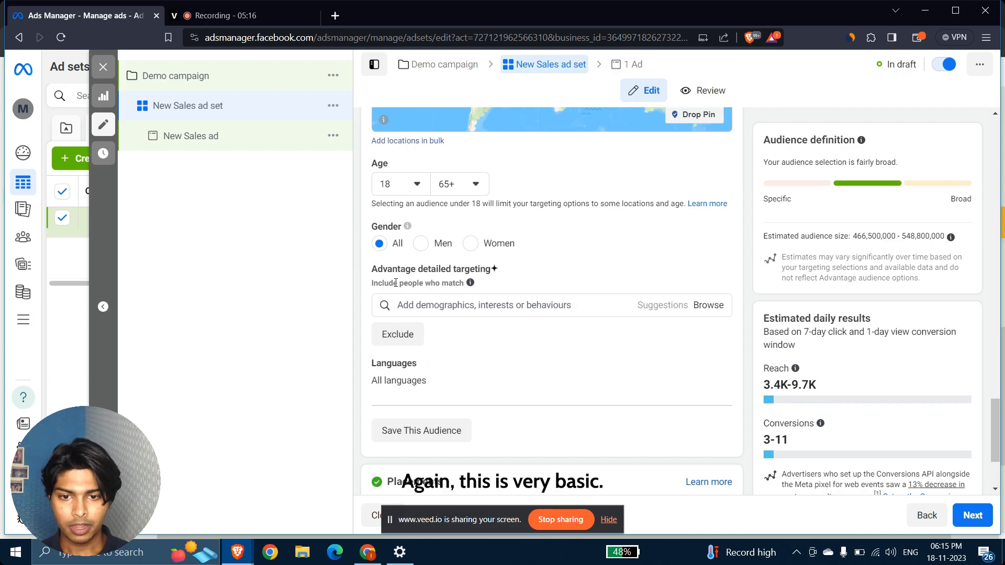
scroll(504, 306, down, 1)
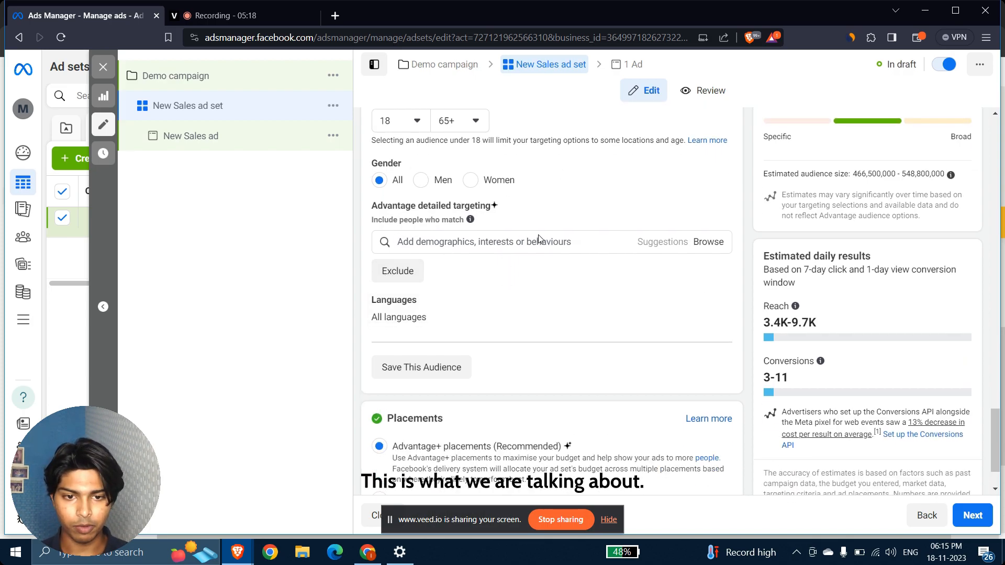
mouse_move(470, 223)
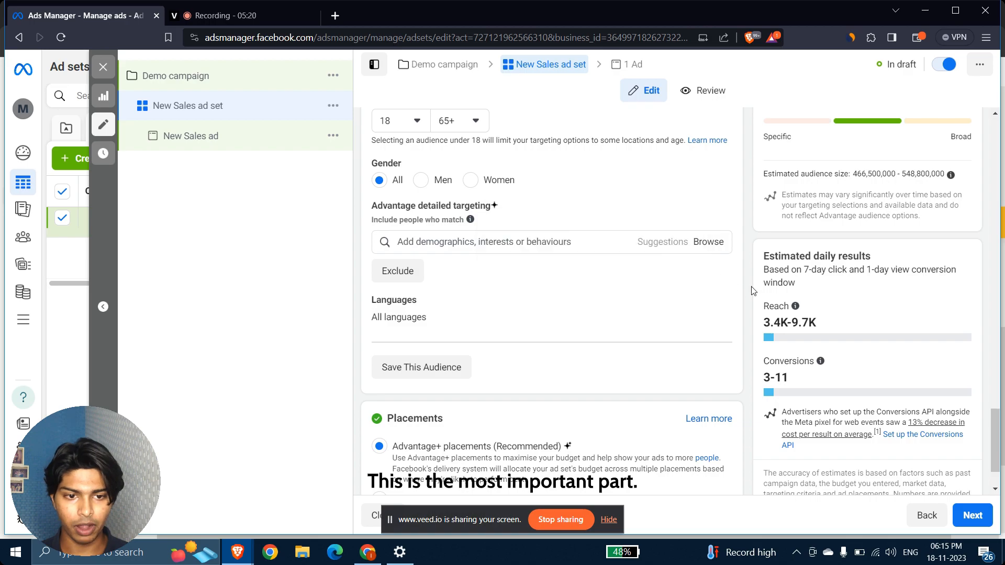
Browse the targeting categories and explore the Demographics education level options.
click(719, 245)
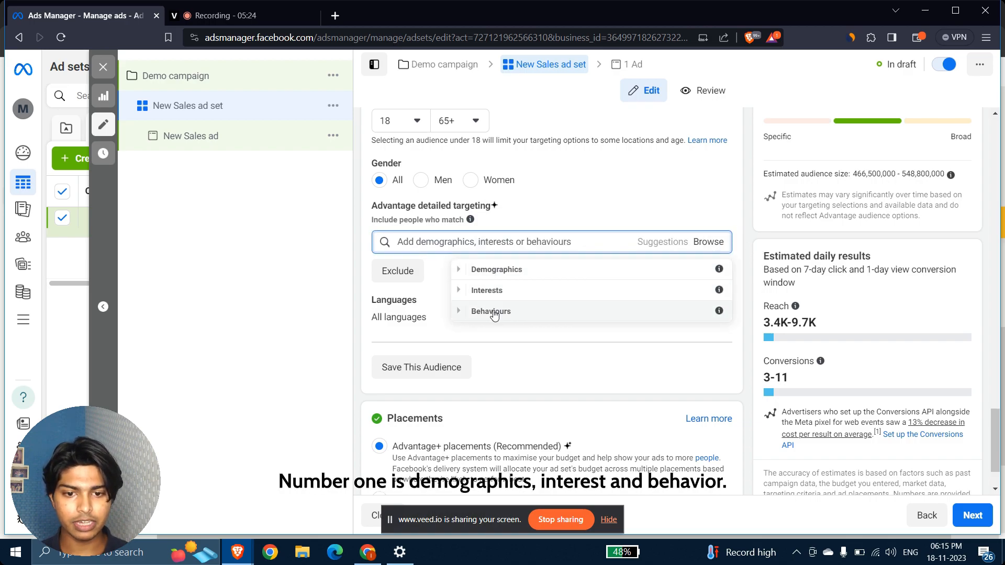
click(459, 271)
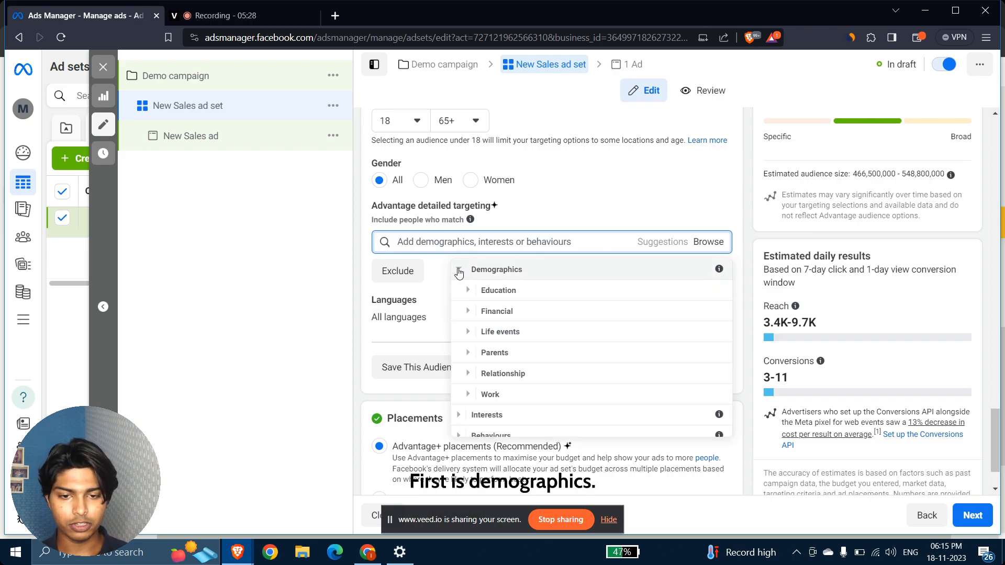
click(470, 292)
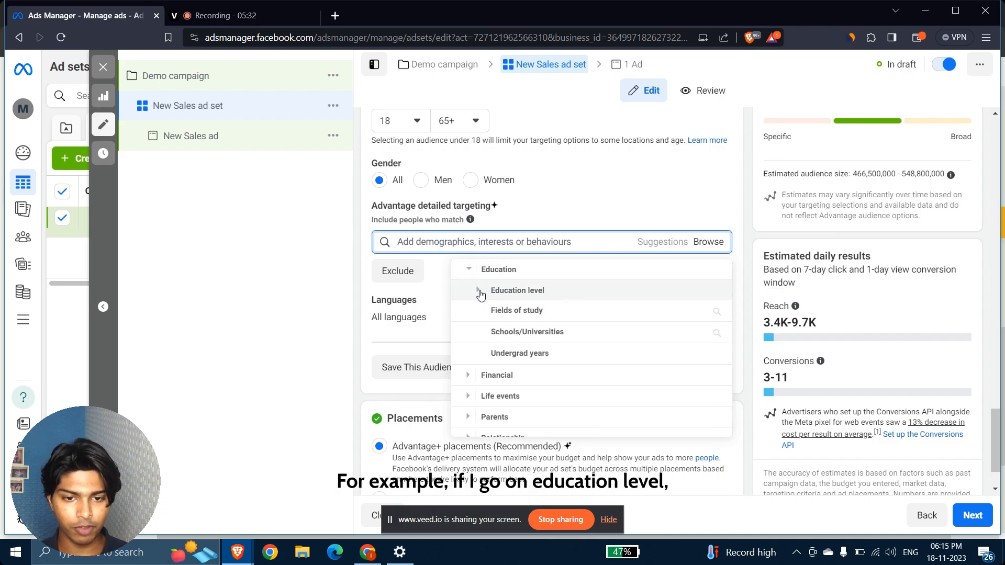
click(479, 293)
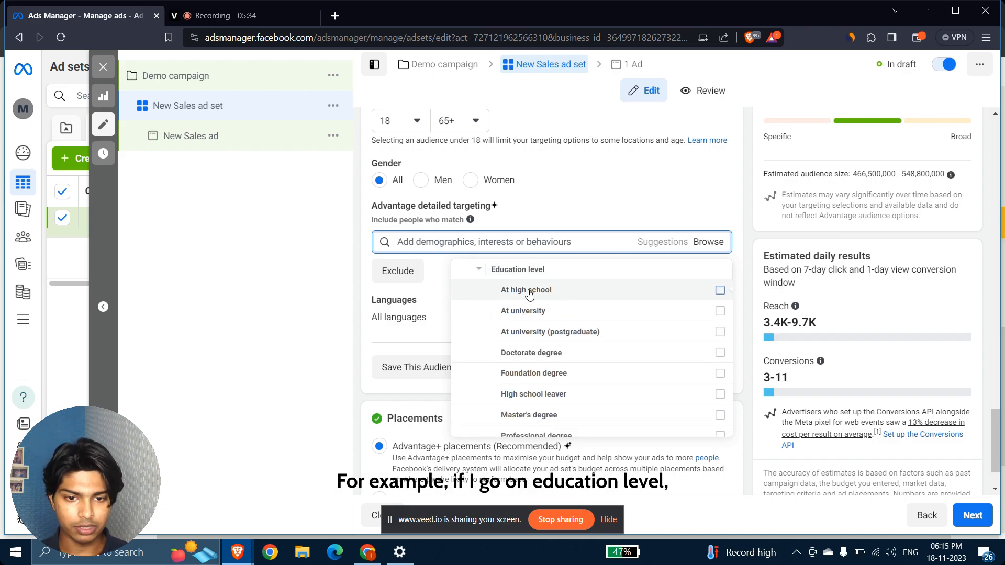
mouse_move(603, 331)
scroll(586, 350, down, 3)
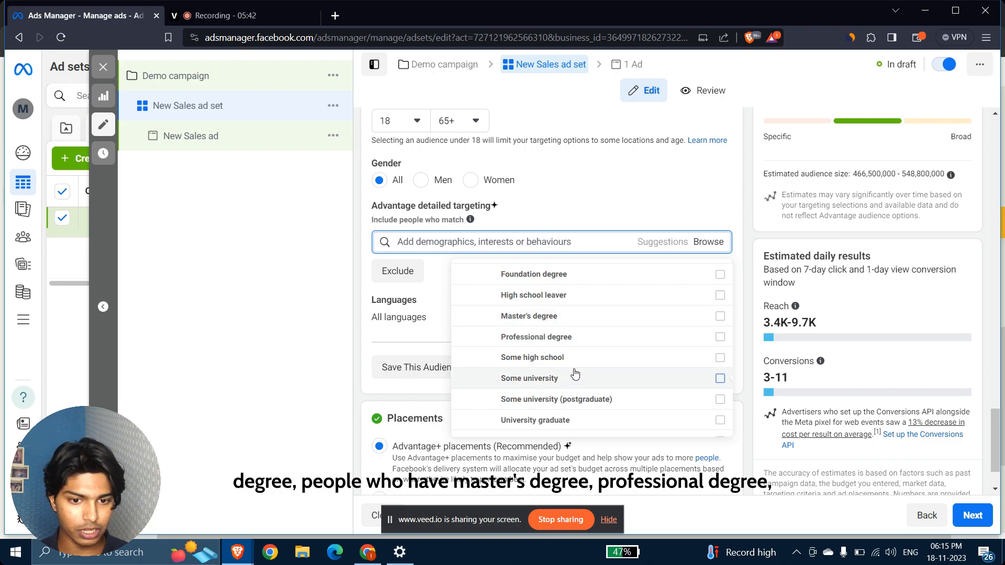
scroll(578, 387, down, 3)
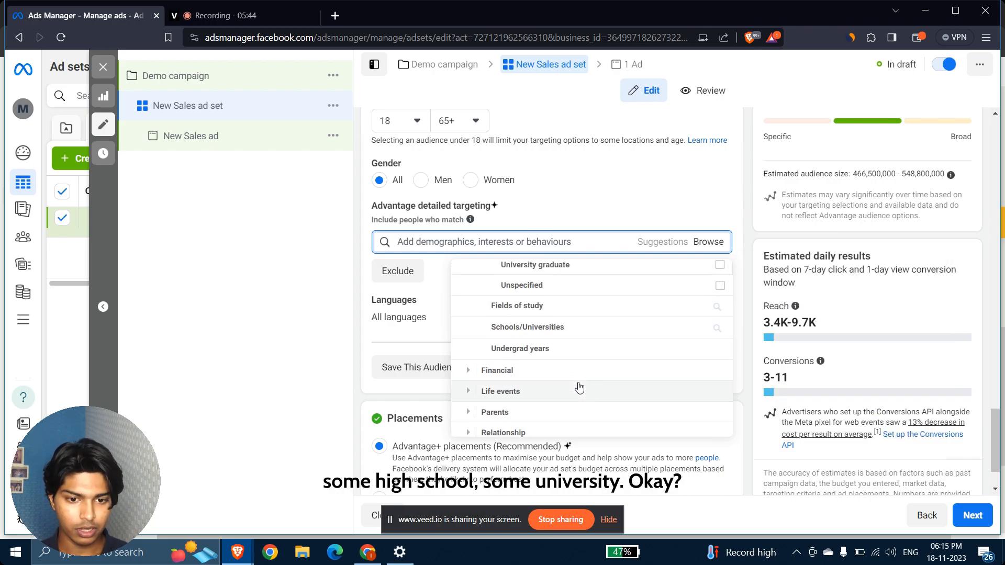
scroll(562, 331, up, 4)
scroll(562, 330, up, 2)
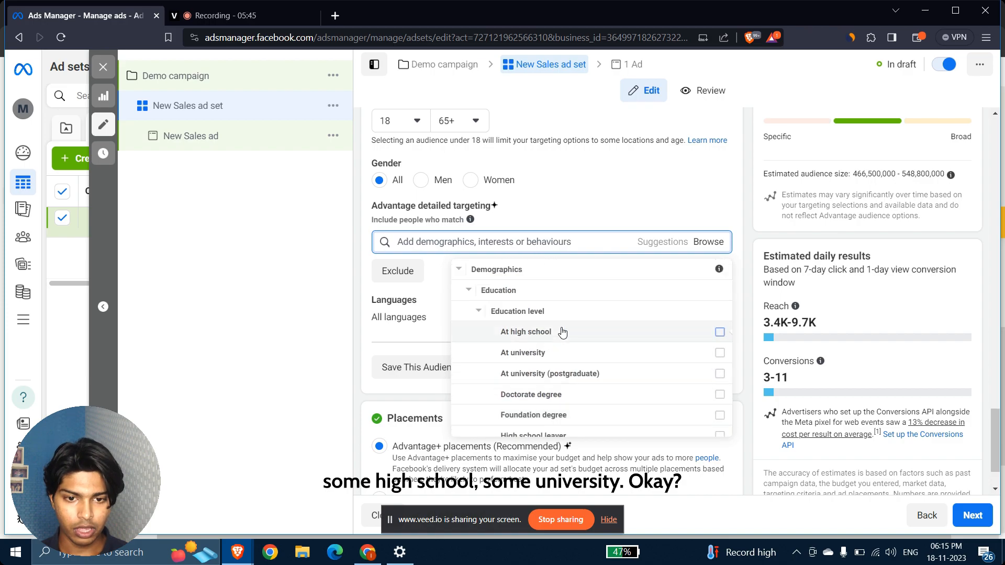
click(473, 291)
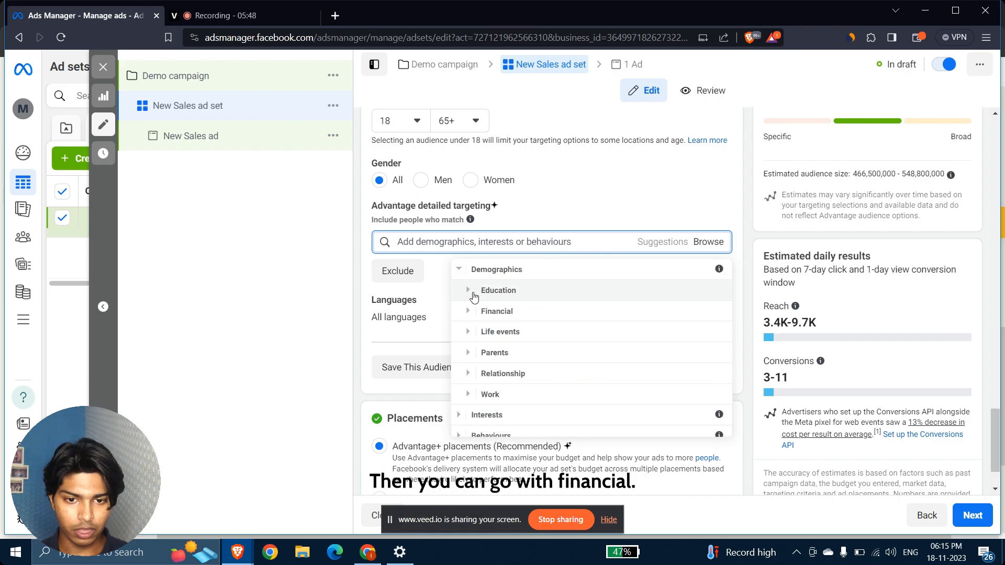
Explore the Financial household income options, then collapse them.
click(468, 315)
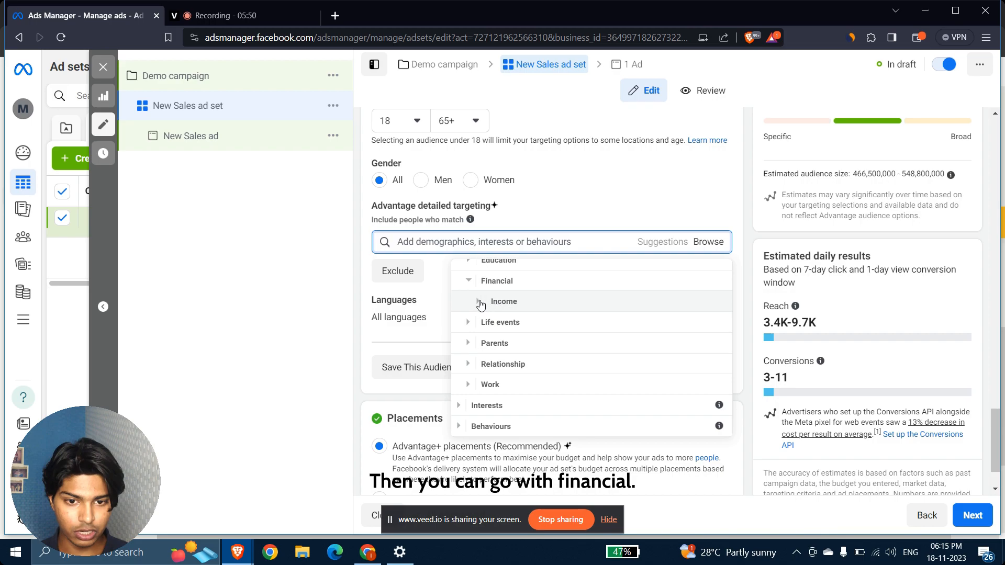
click(479, 303)
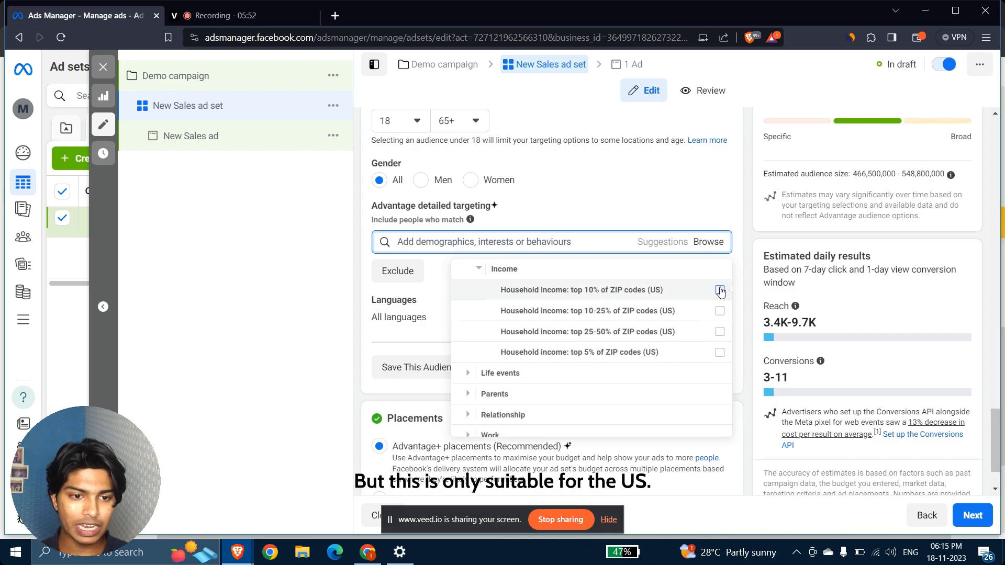
scroll(628, 325, up, 1)
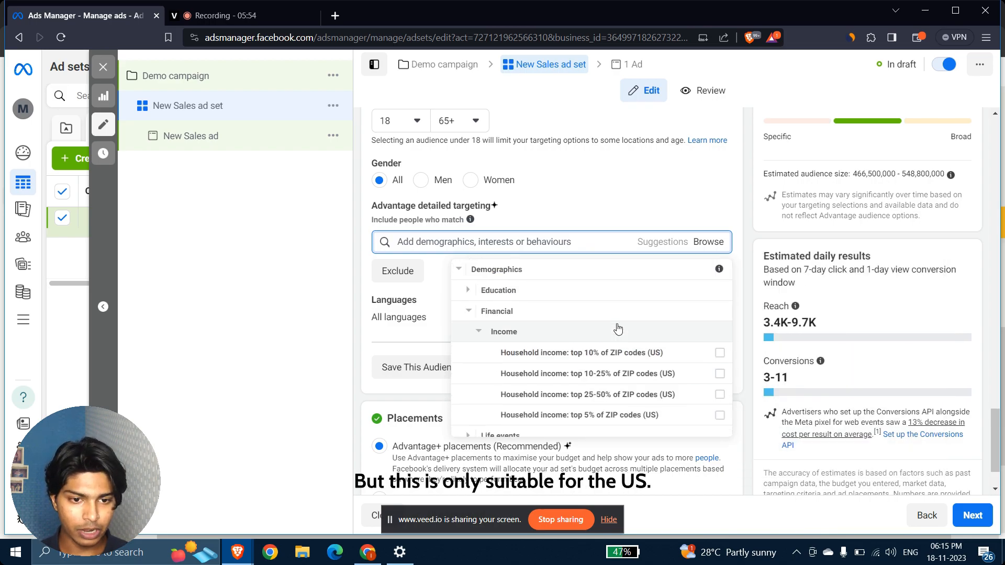
click(467, 317)
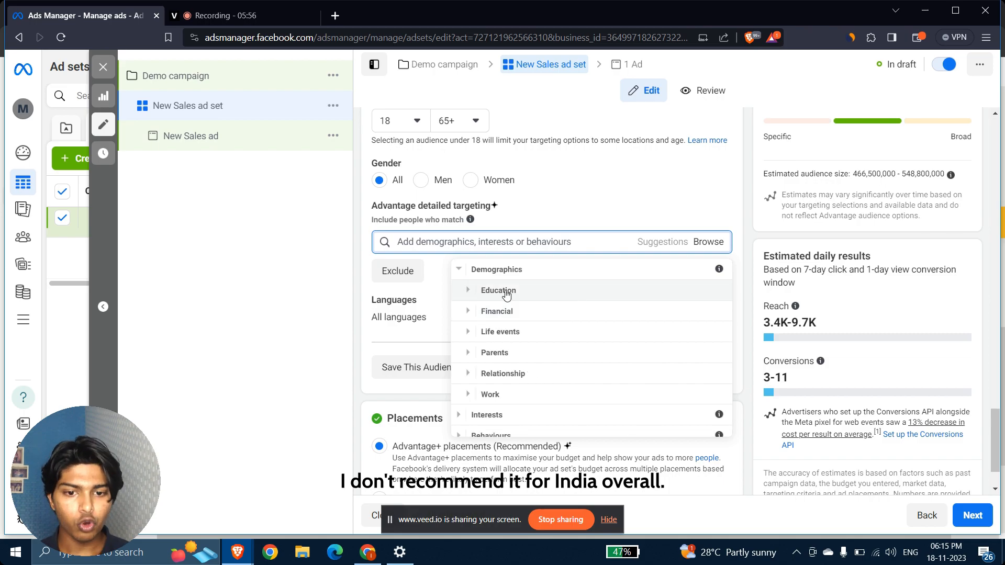
Explore the Life events options, including anniversary timing and Friends of life-events.
click(468, 332)
scroll(576, 316, down, 1)
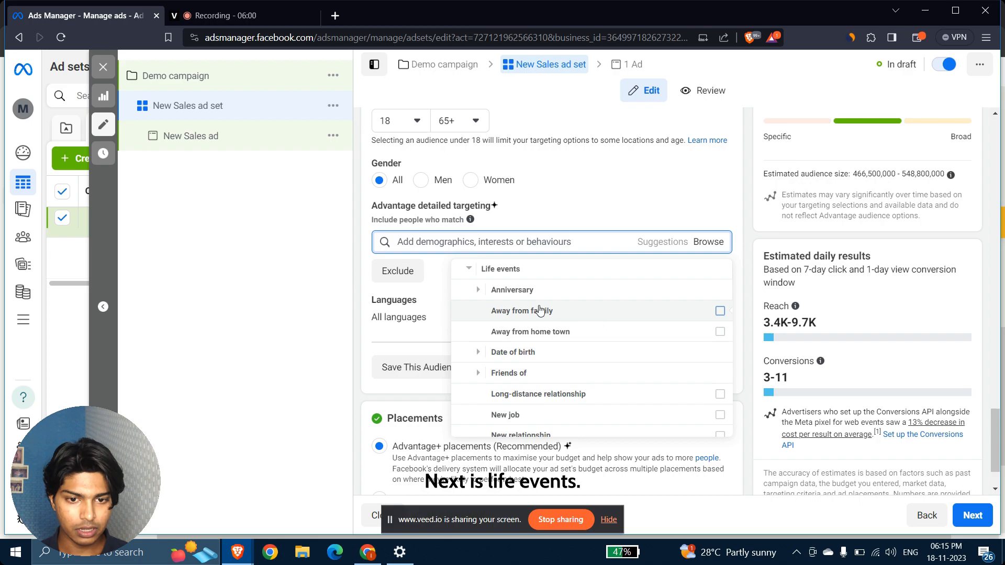
click(477, 289)
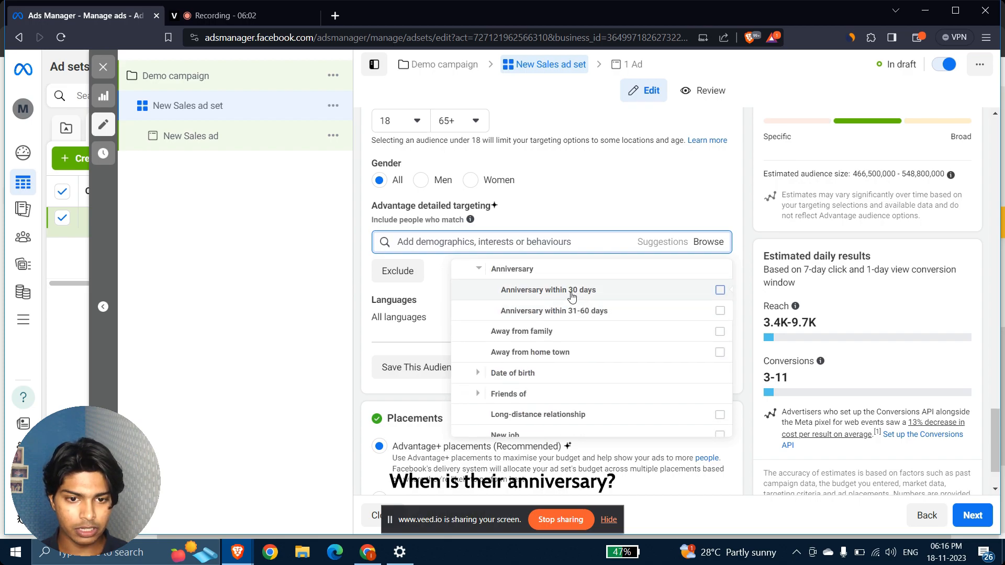
mouse_move(716, 294)
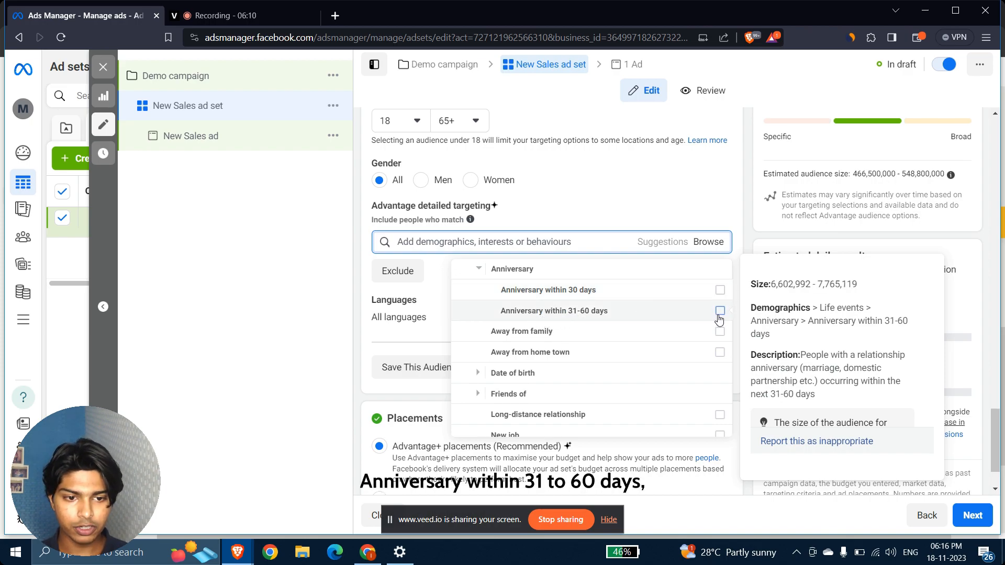
scroll(597, 301, up, 1)
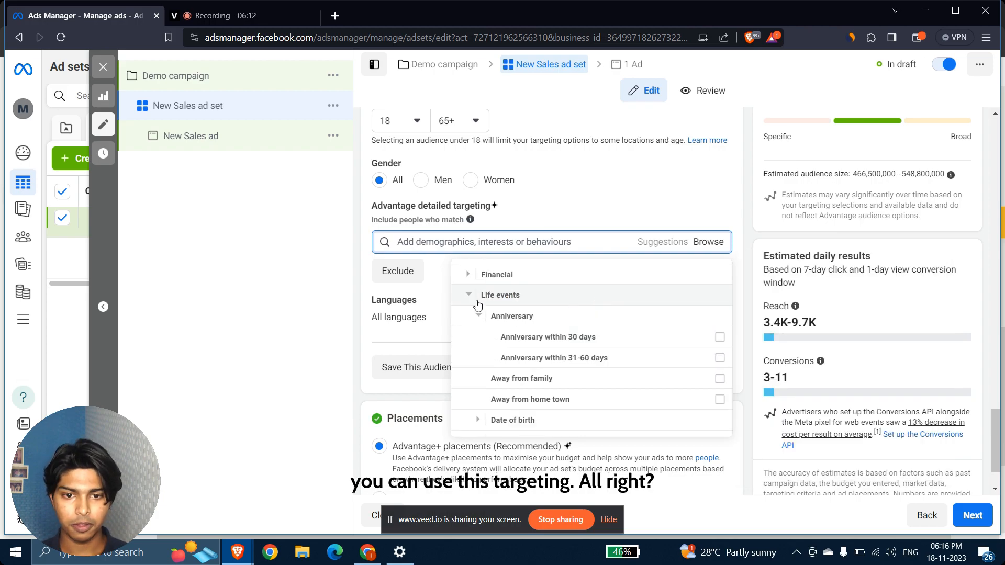
scroll(565, 377, down, 3)
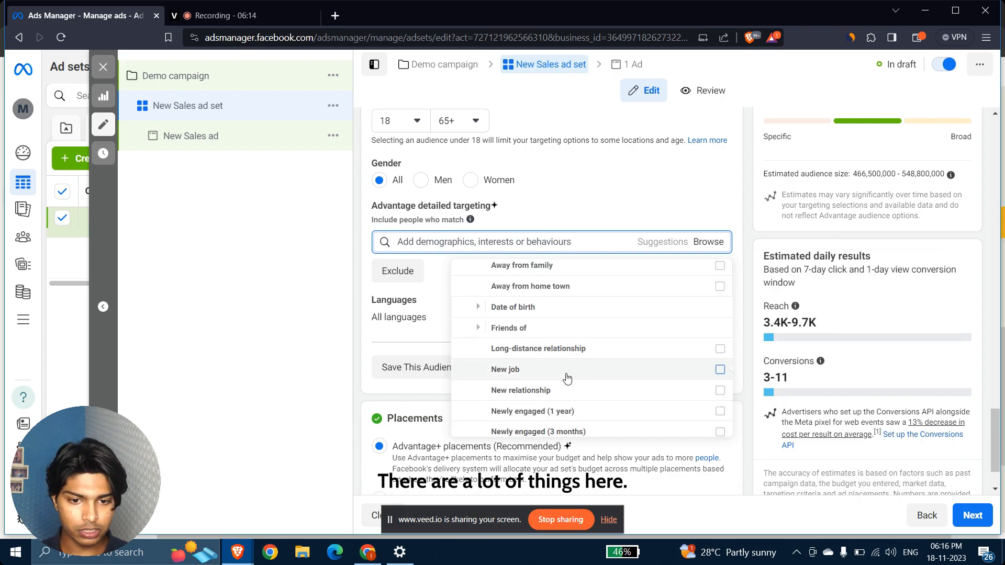
click(479, 317)
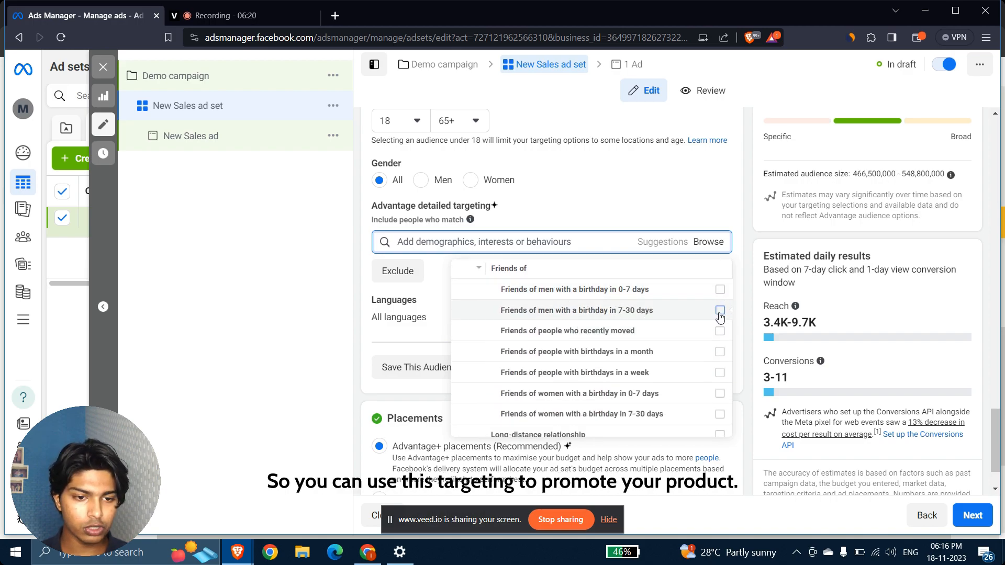
mouse_move(720, 316)
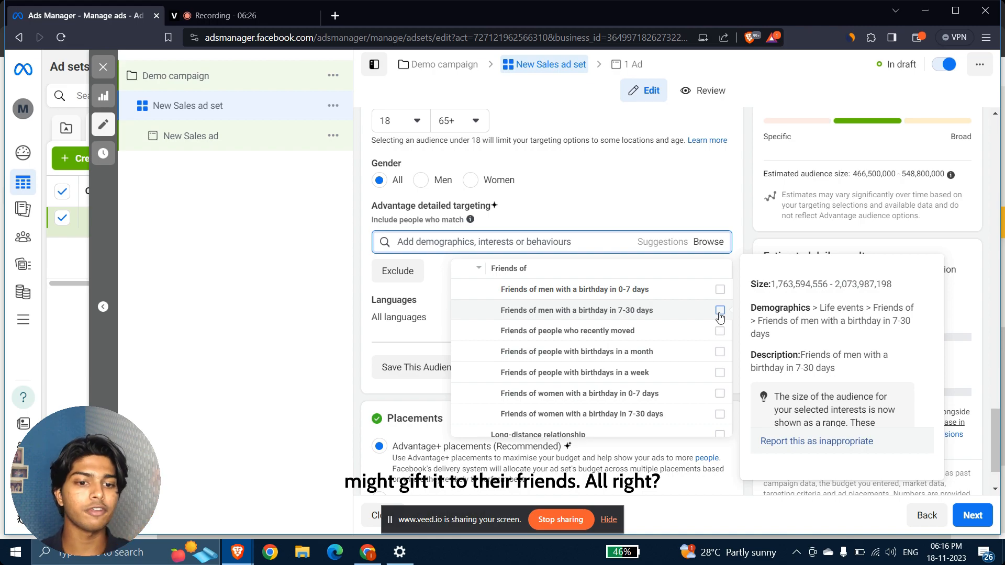
scroll(719, 315, down, 1)
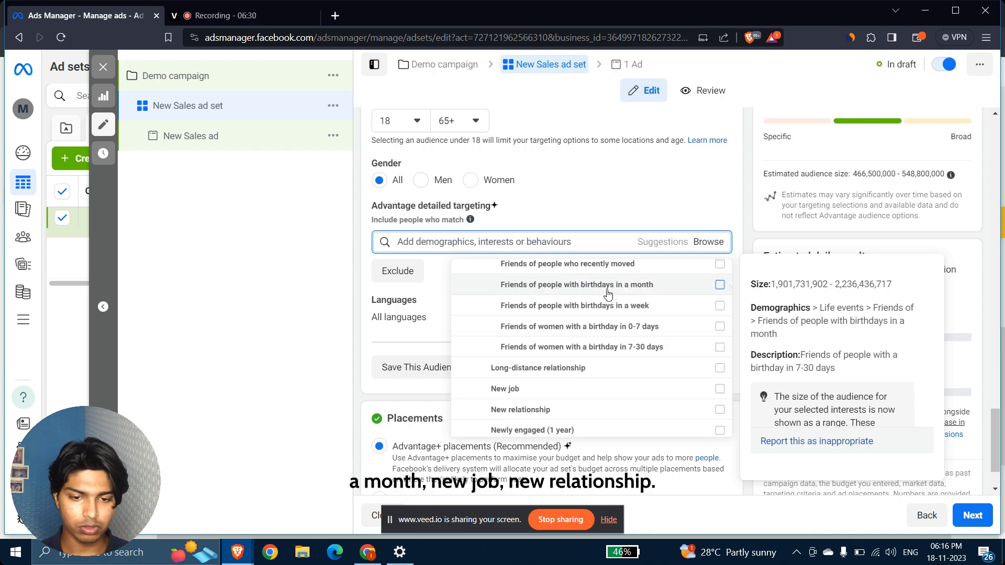
scroll(606, 291, down, 1)
scroll(521, 352, down, 2)
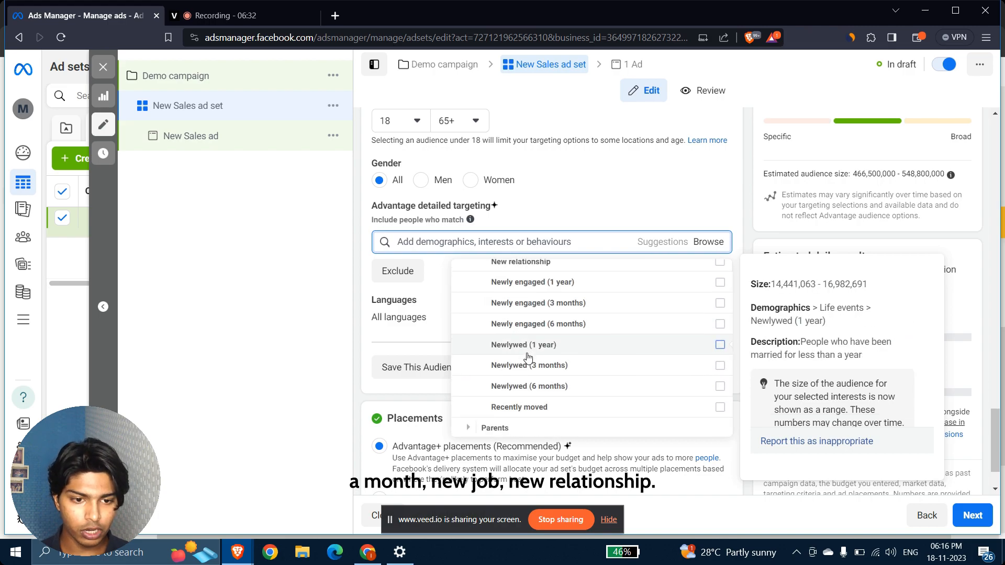
scroll(523, 358, up, 5)
scroll(527, 357, up, 2)
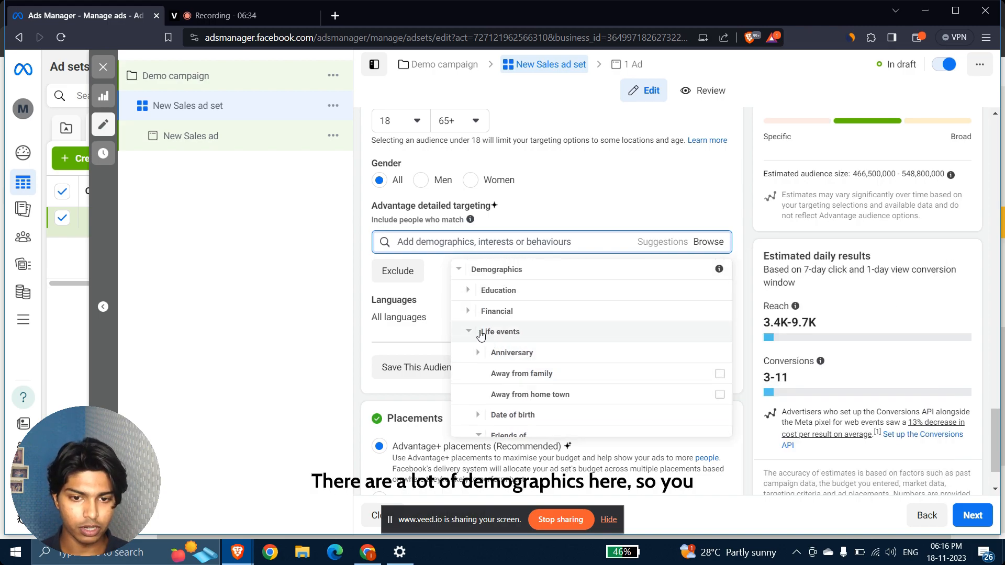
click(469, 333)
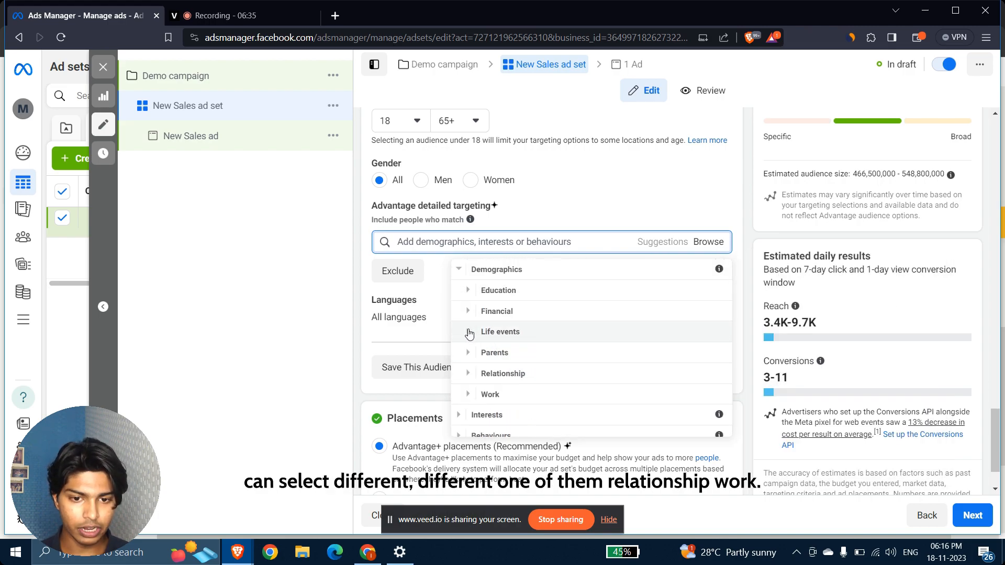
Expand and collapse the Work category.
click(469, 395)
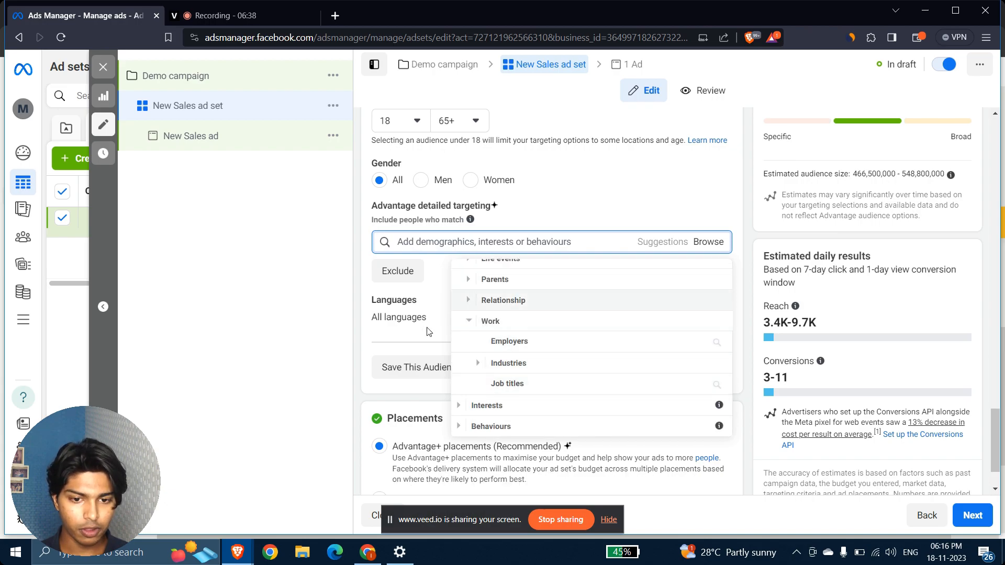
click(470, 322)
scroll(470, 322, up, 1)
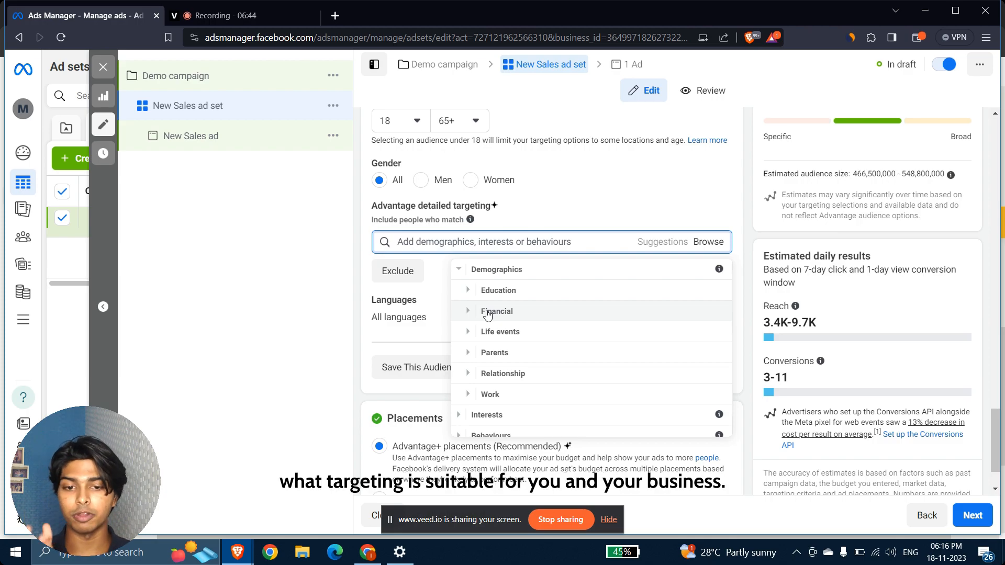
scroll(487, 314, down, 1)
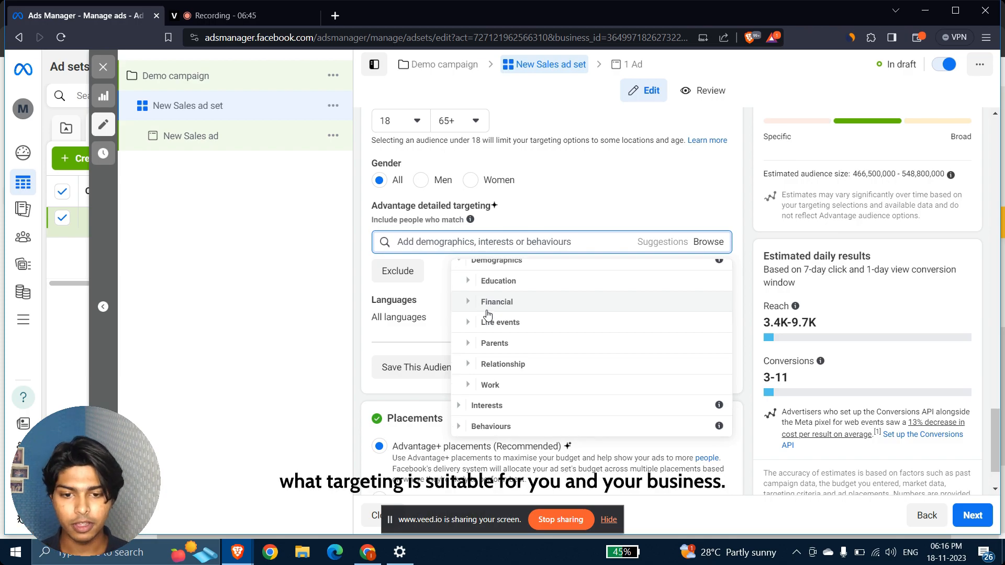
click(458, 406)
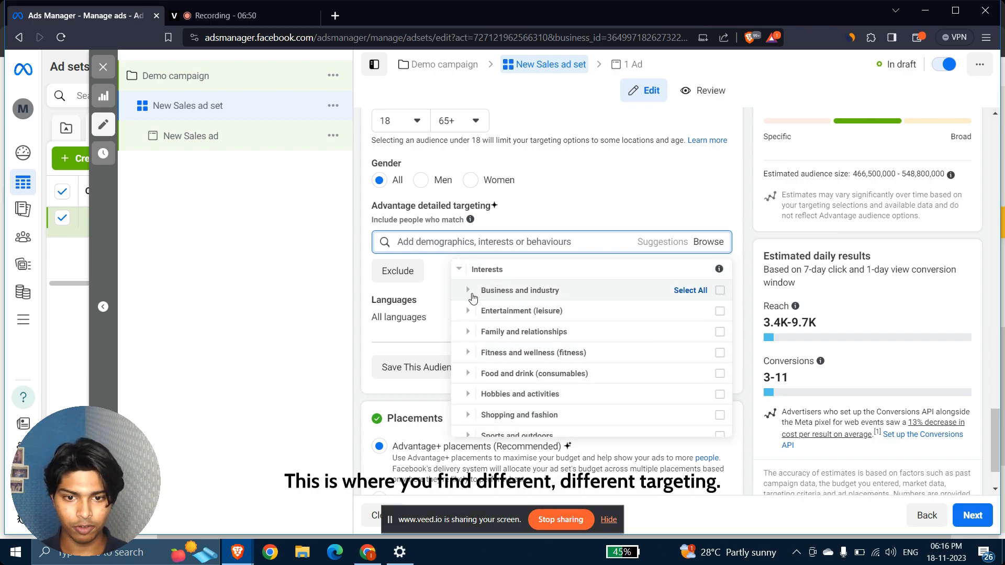
click(471, 293)
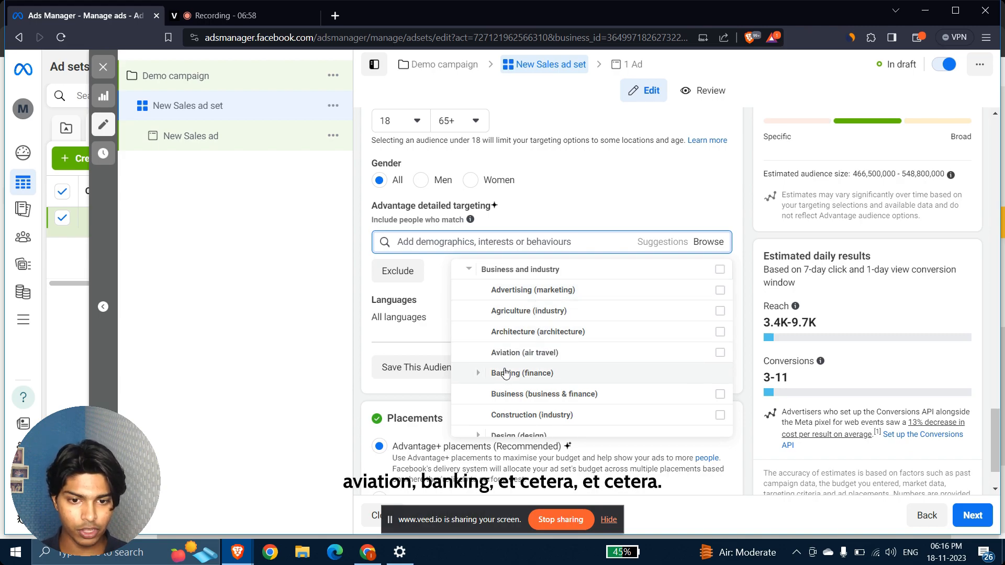
scroll(514, 381, down, 2)
scroll(560, 313, up, 3)
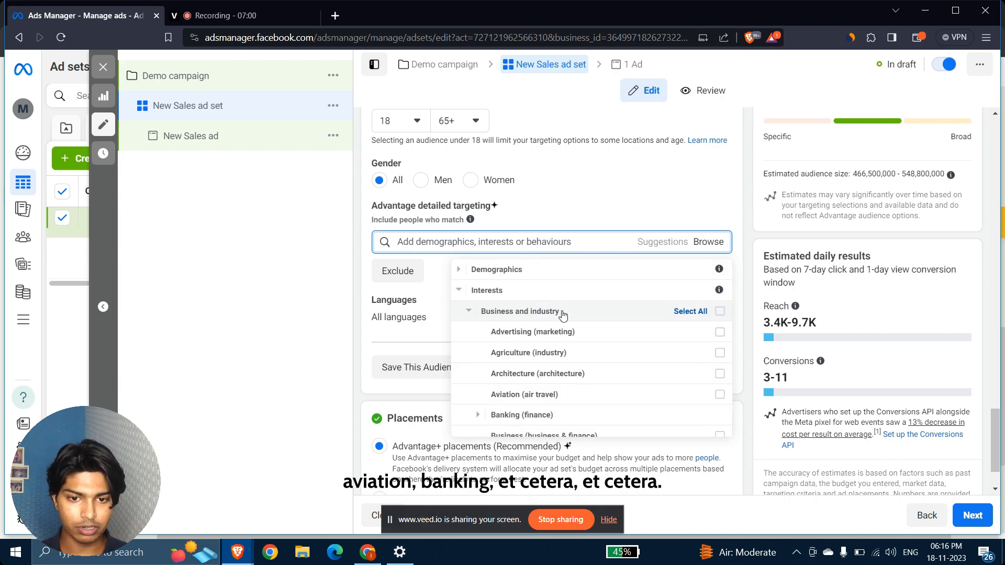
click(469, 312)
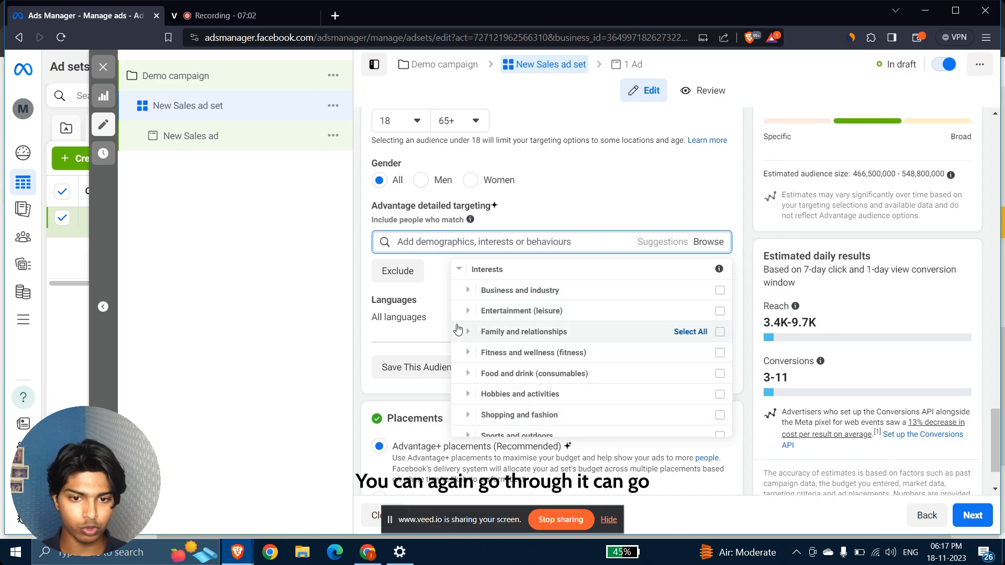
click(469, 311)
scroll(467, 314, down, 1)
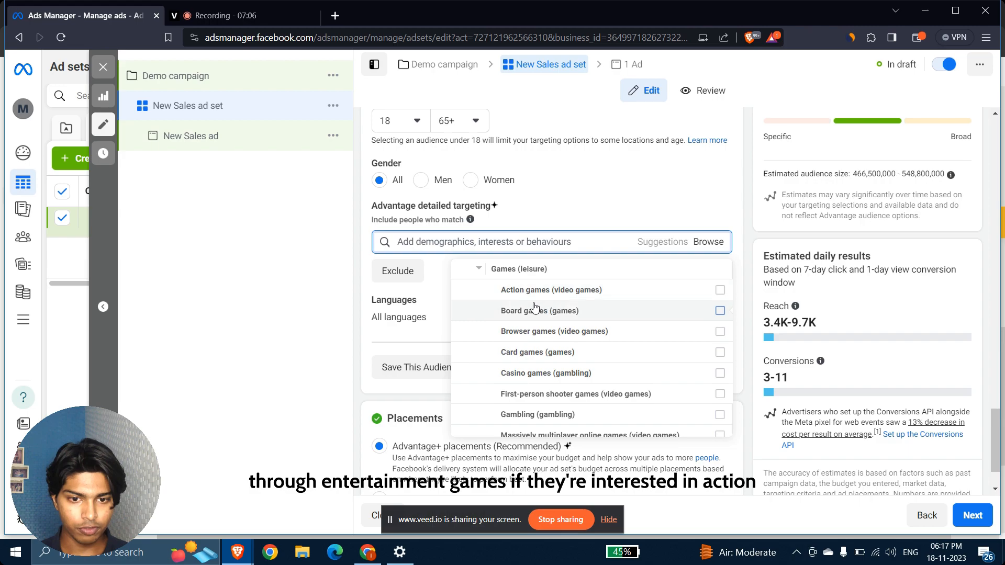
scroll(544, 369, down, 2)
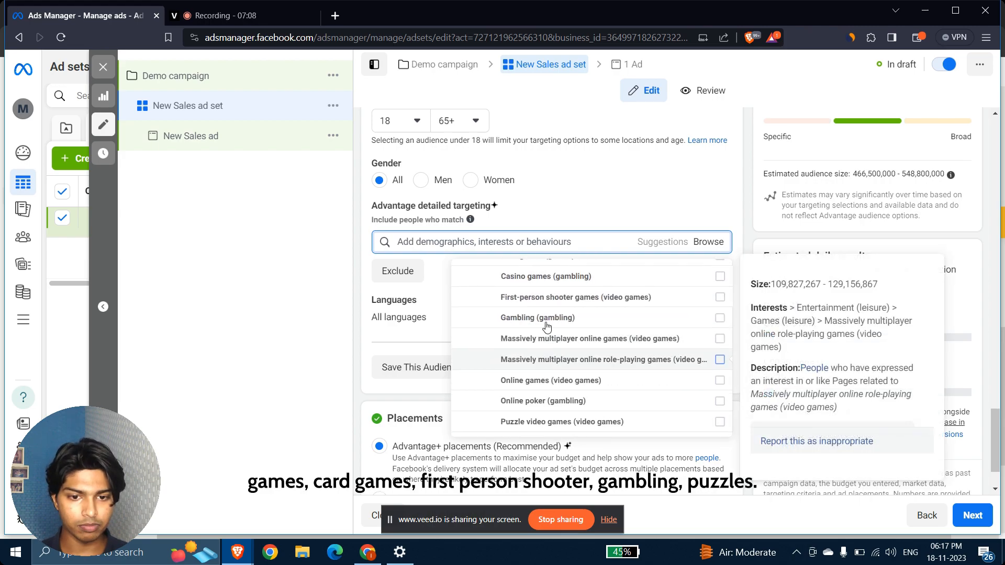
scroll(571, 393, down, 2)
scroll(567, 391, down, 2)
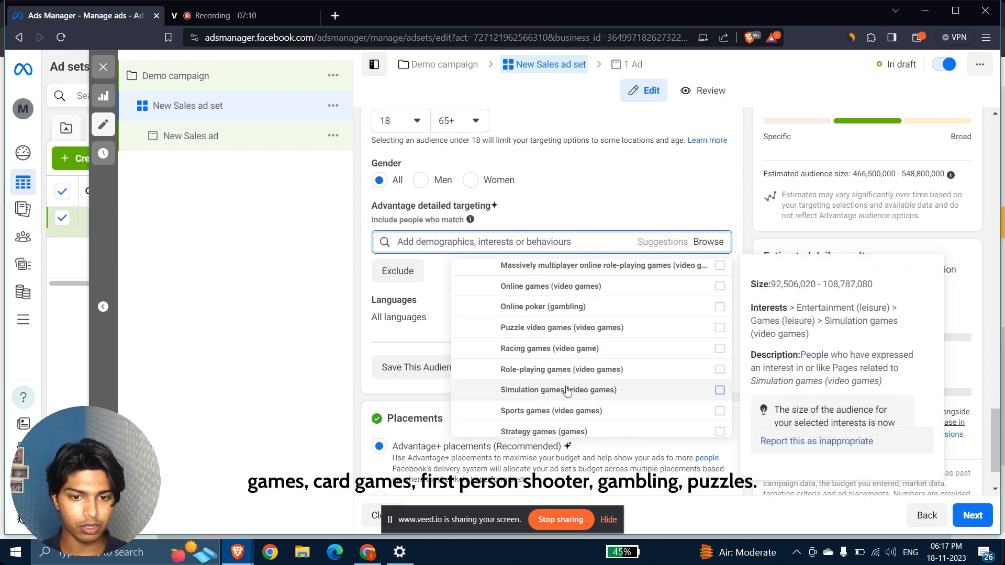
scroll(565, 347, down, 5)
scroll(549, 345, up, 2)
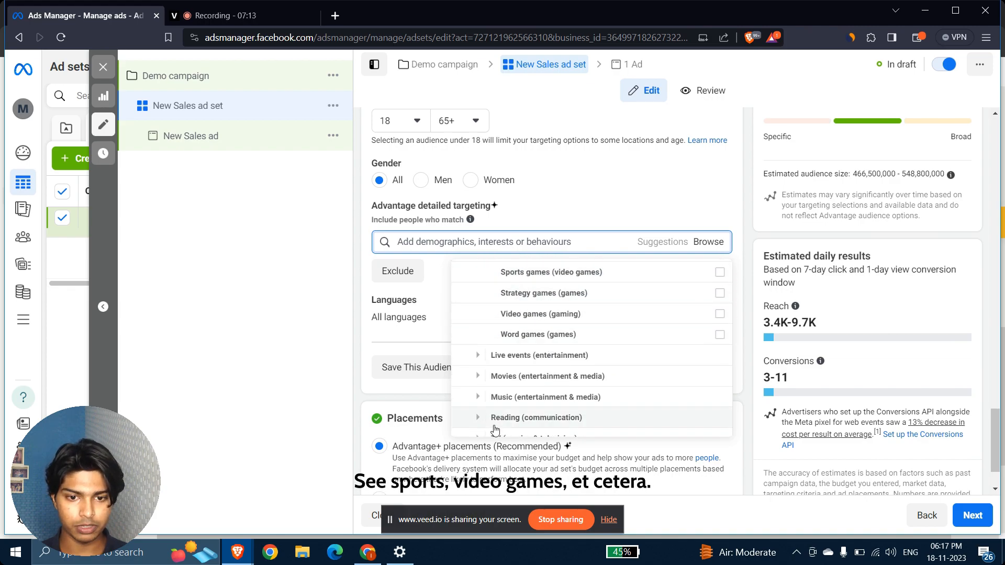
click(482, 377)
scroll(550, 340, down, 1)
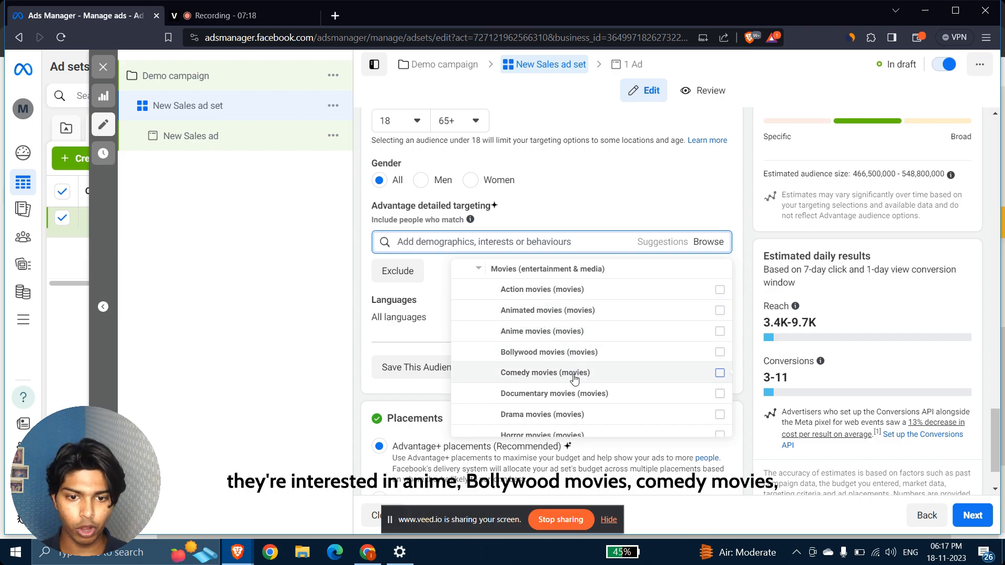
scroll(574, 397, down, 1)
scroll(542, 449, down, 1)
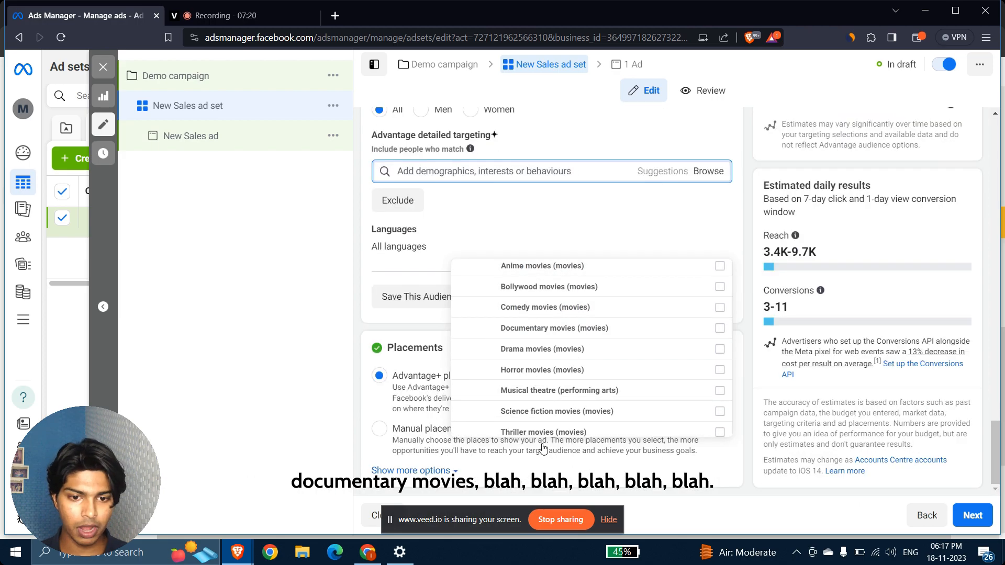
scroll(563, 377, down, 5)
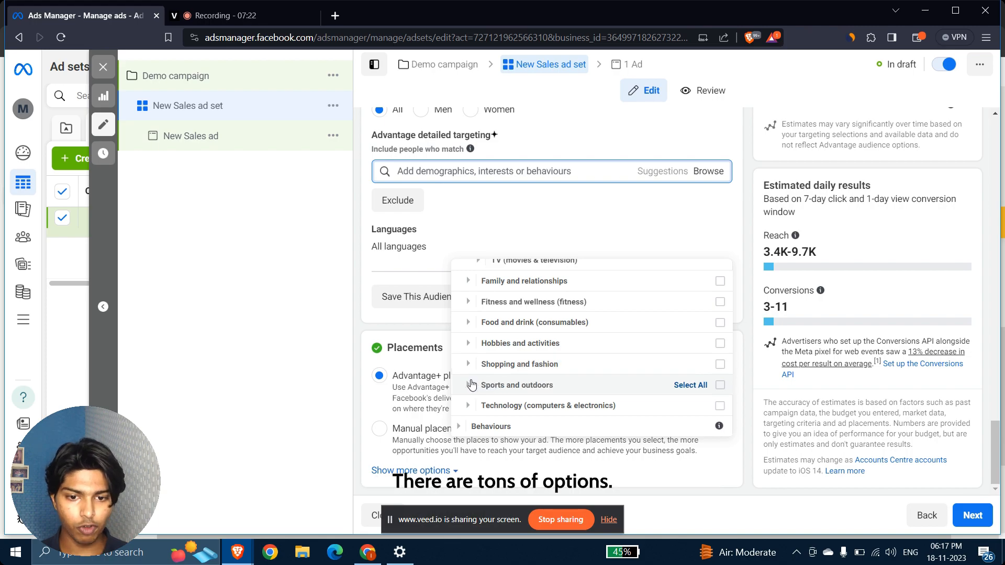
click(492, 384)
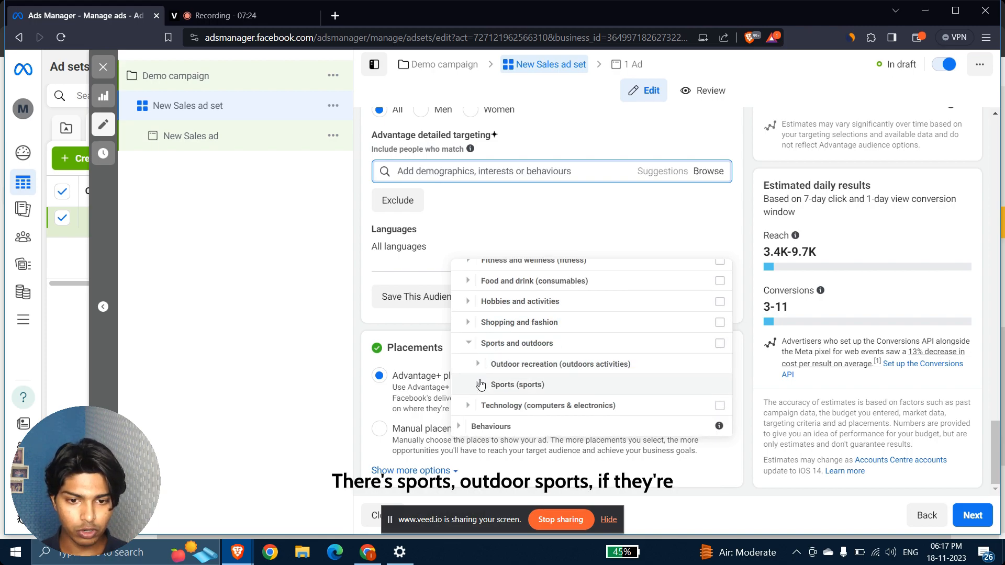
click(479, 384)
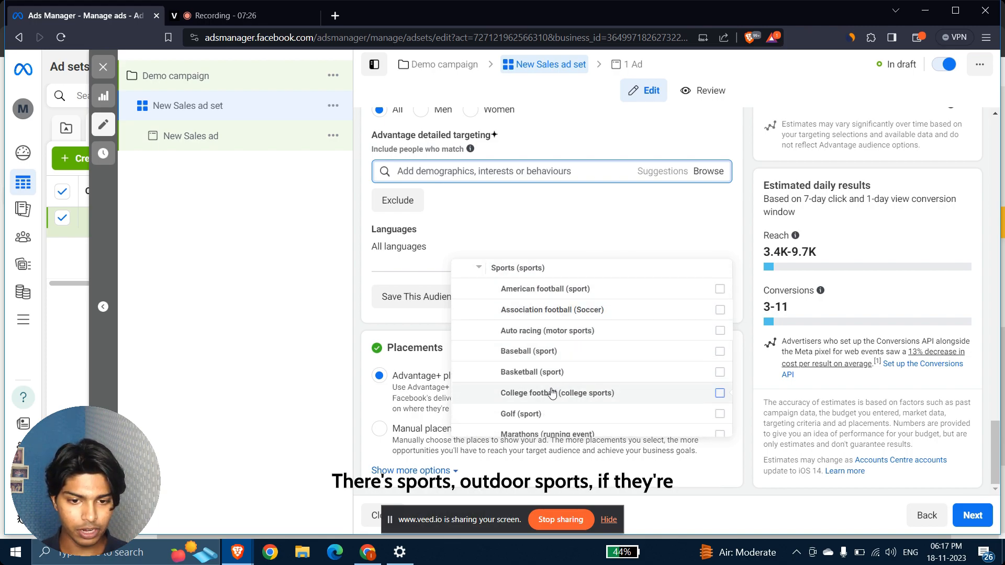
scroll(552, 340, down, 3)
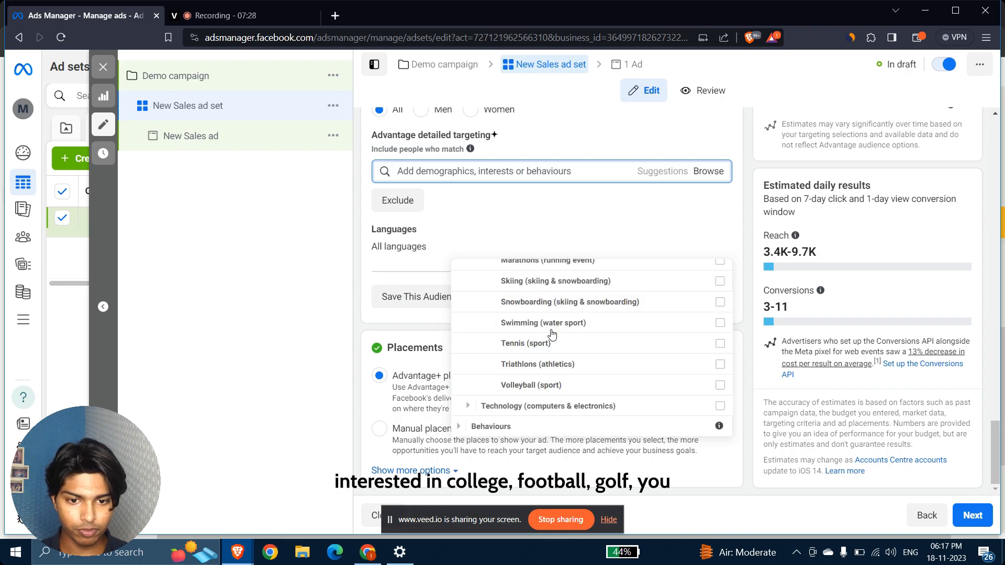
scroll(555, 309, up, 3)
scroll(555, 313, up, 3)
click(477, 366)
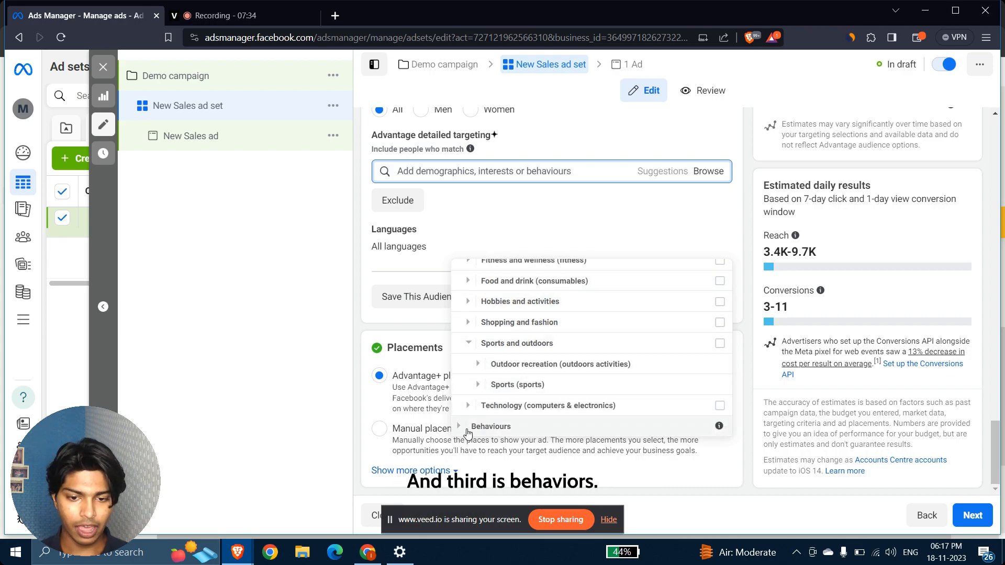
scroll(466, 306, up, 5)
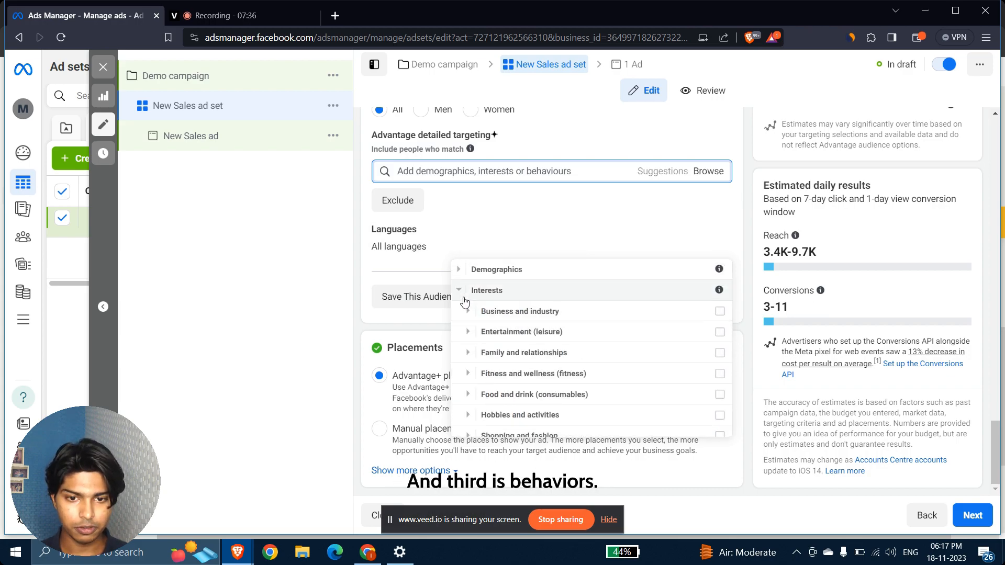
Collapse Interests and browse Behaviours › Mobile Device User by operating system, down to iPhone 14 devices.
click(463, 293)
click(463, 312)
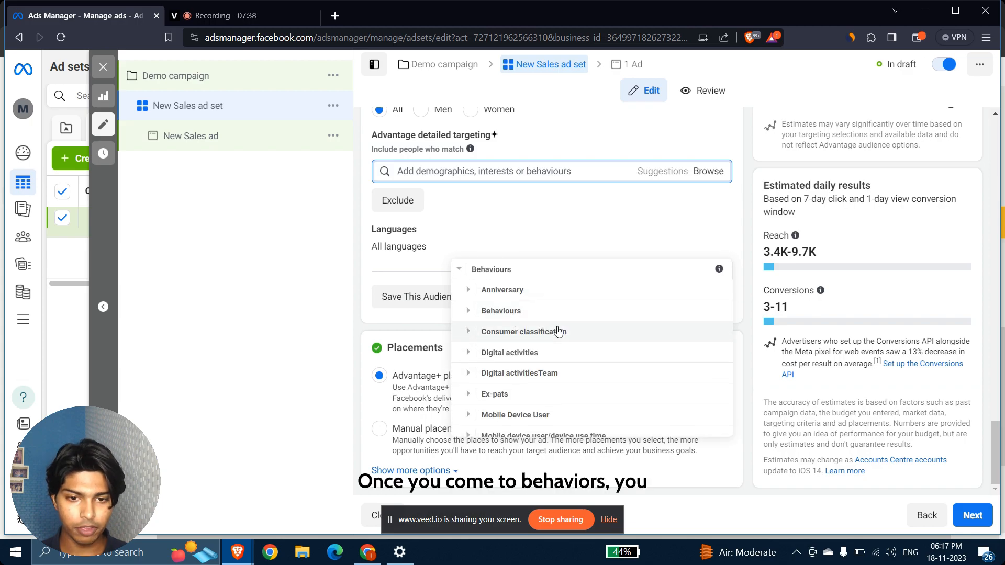
scroll(521, 400, down, 2)
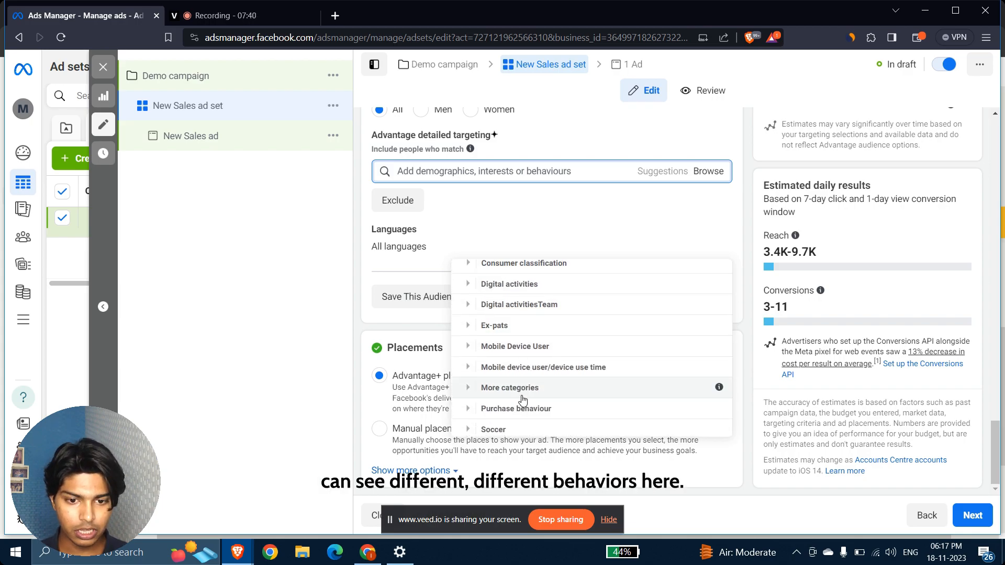
scroll(522, 399, up, 2)
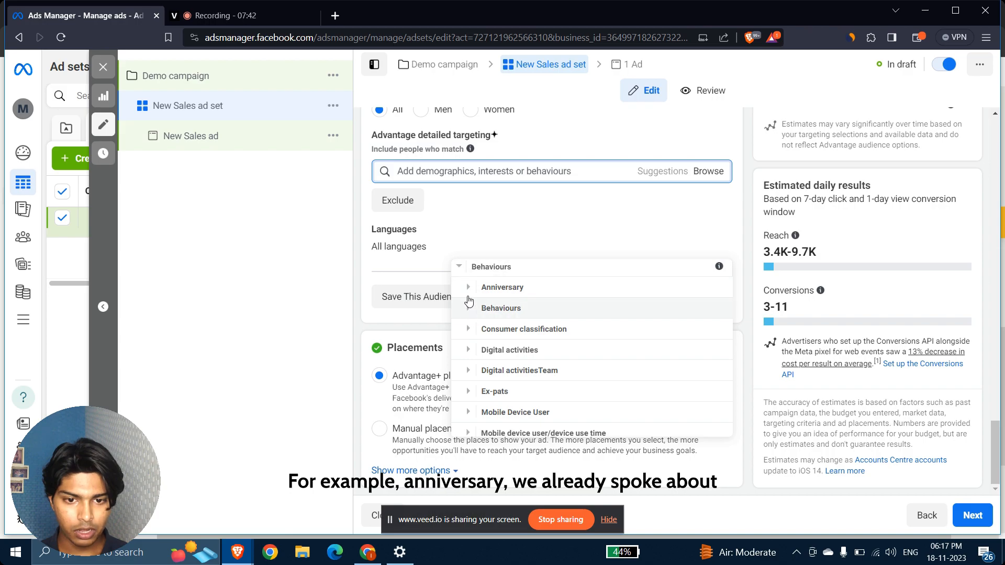
click(468, 308)
scroll(473, 299, down, 1)
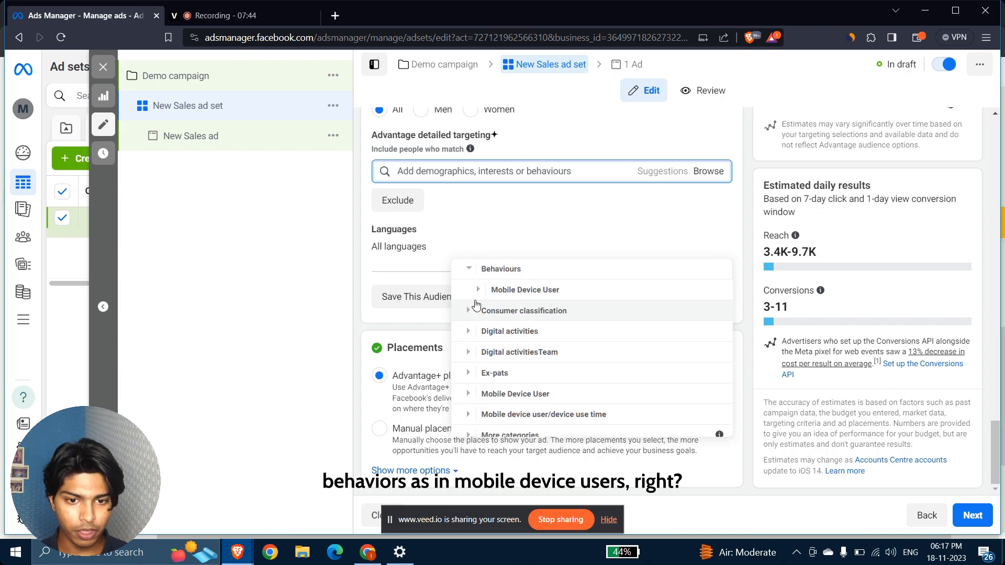
click(475, 293)
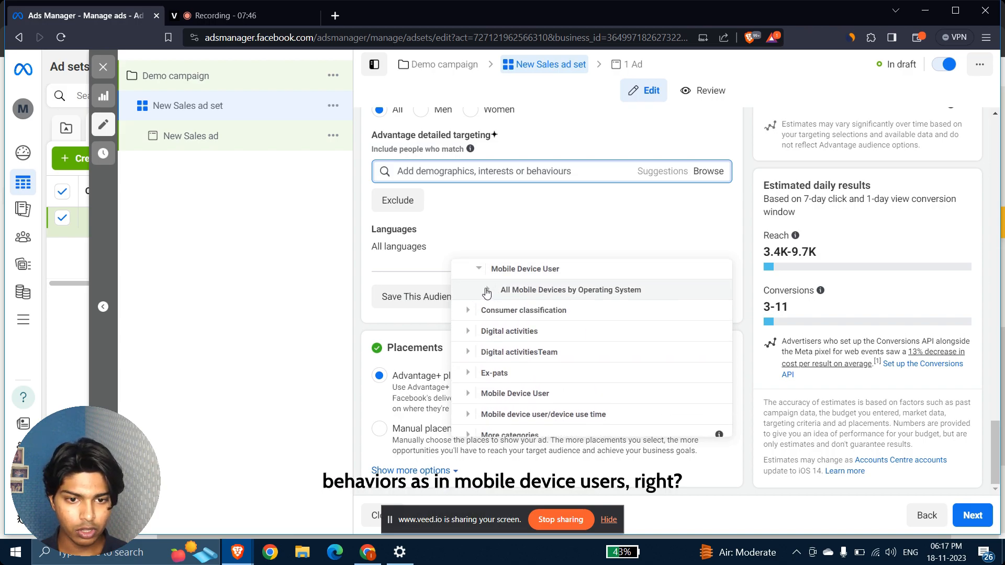
click(487, 291)
click(496, 291)
scroll(497, 293, down, 1)
scroll(498, 293, up, 1)
click(498, 290)
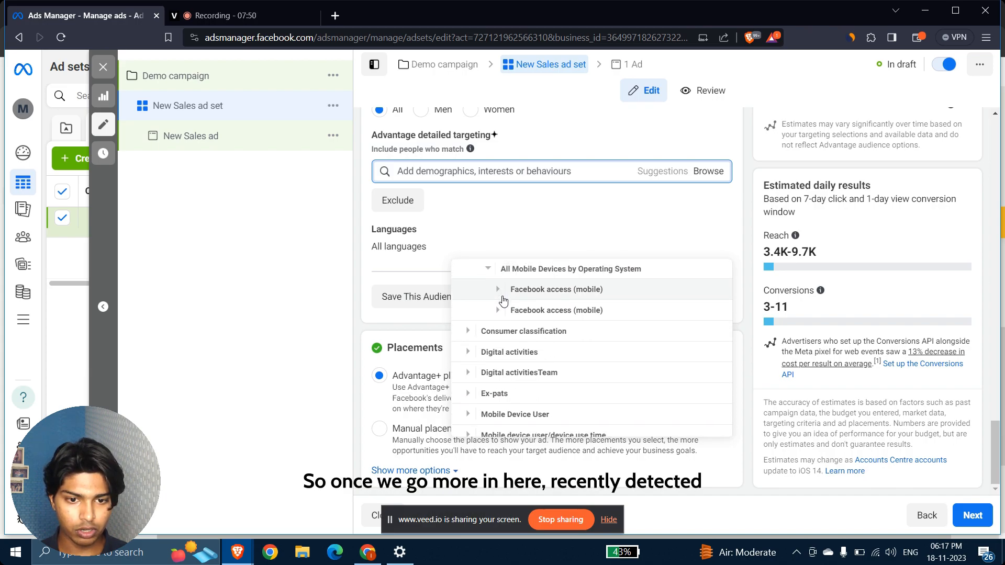
click(497, 310)
scroll(501, 315, down, 2)
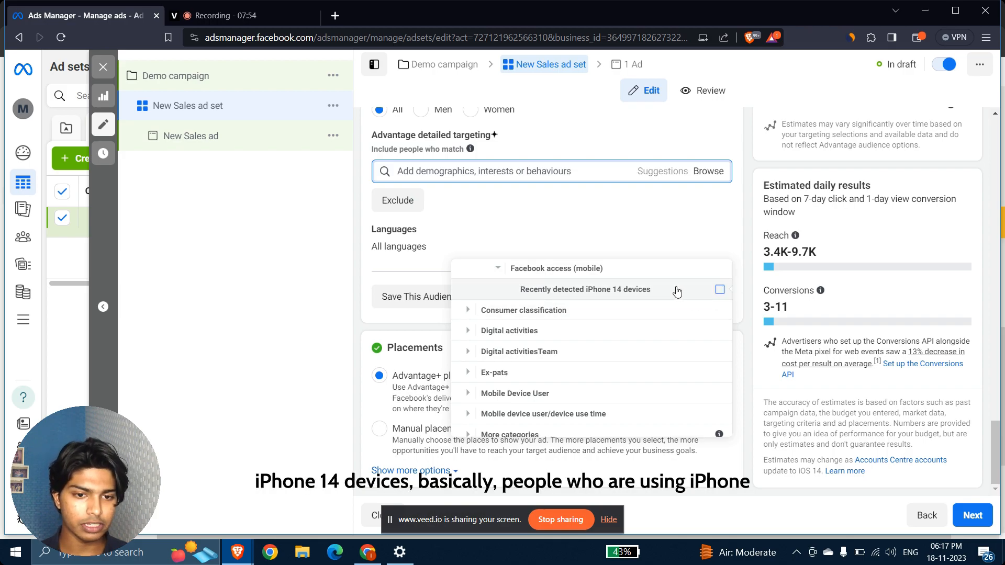
scroll(571, 349, up, 5)
click(477, 352)
Look through the Ex-pats behaviour options and reopen the Mobile Device User behaviours.
scroll(474, 314, down, 2)
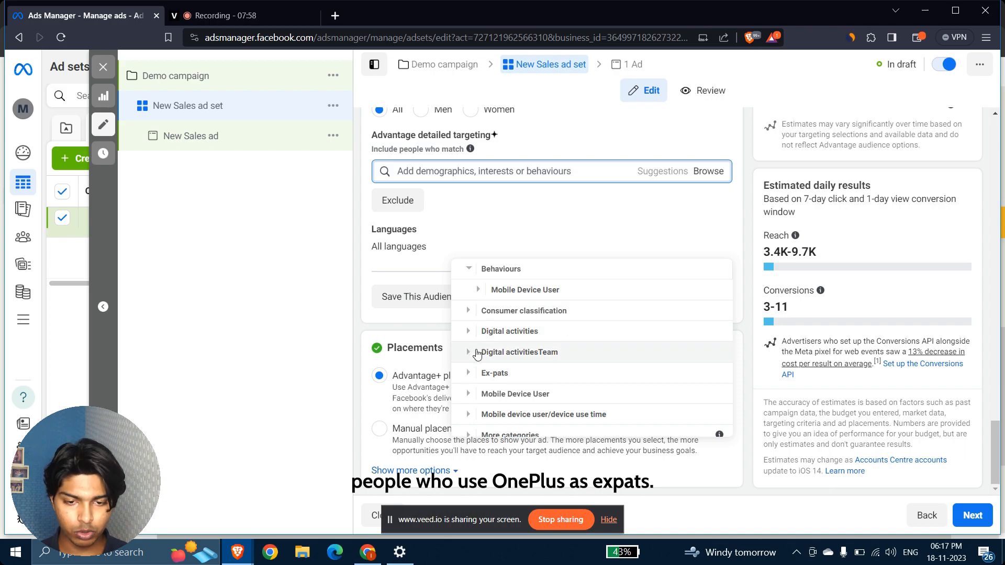
click(473, 373)
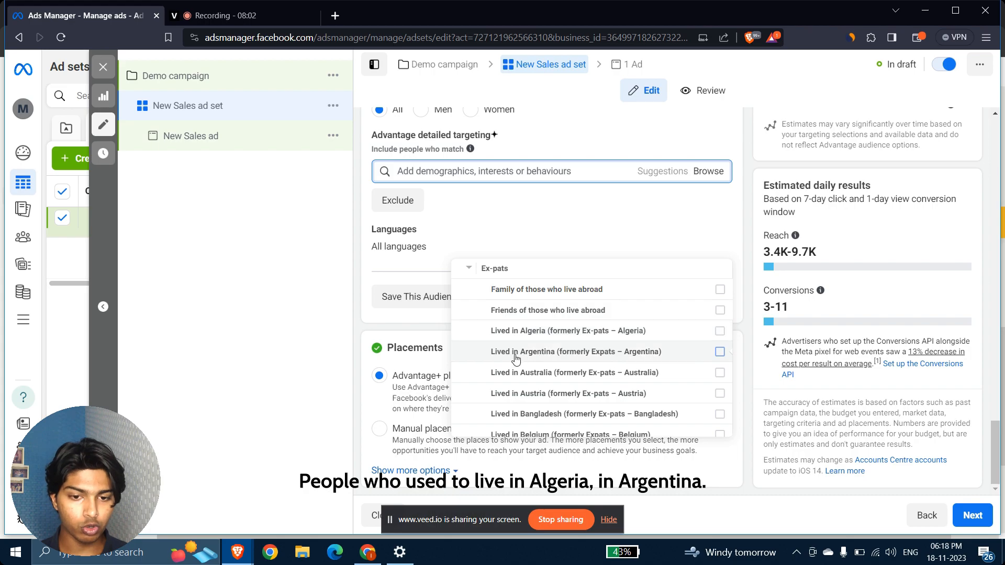
scroll(524, 340, down, 5)
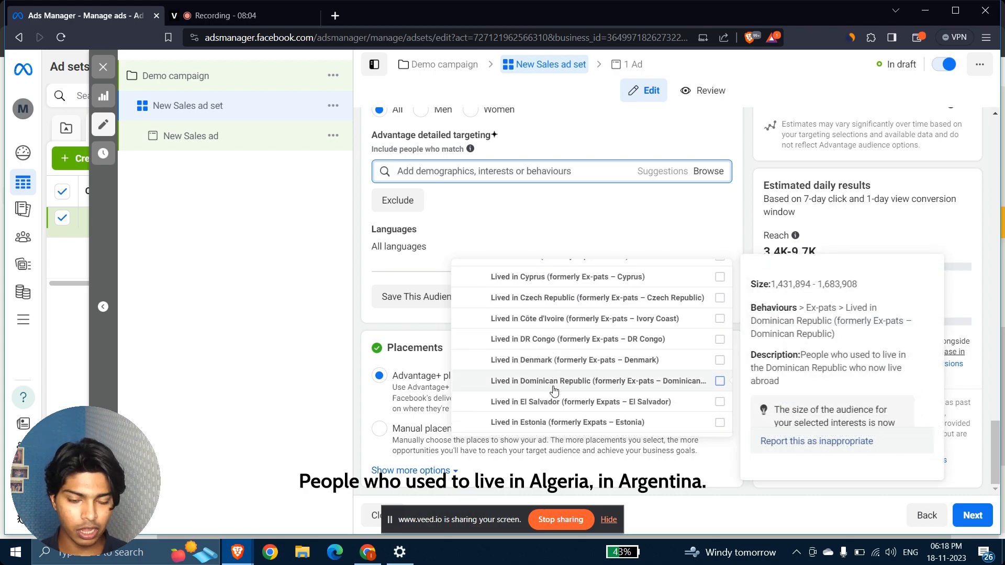
mouse_move(547, 323)
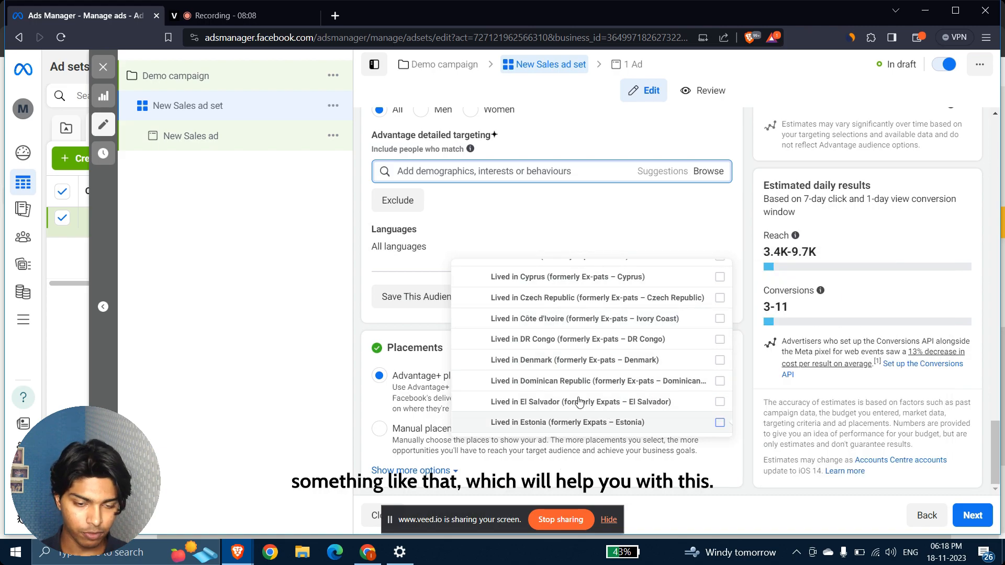
scroll(544, 349, up, 3)
scroll(543, 349, up, 10)
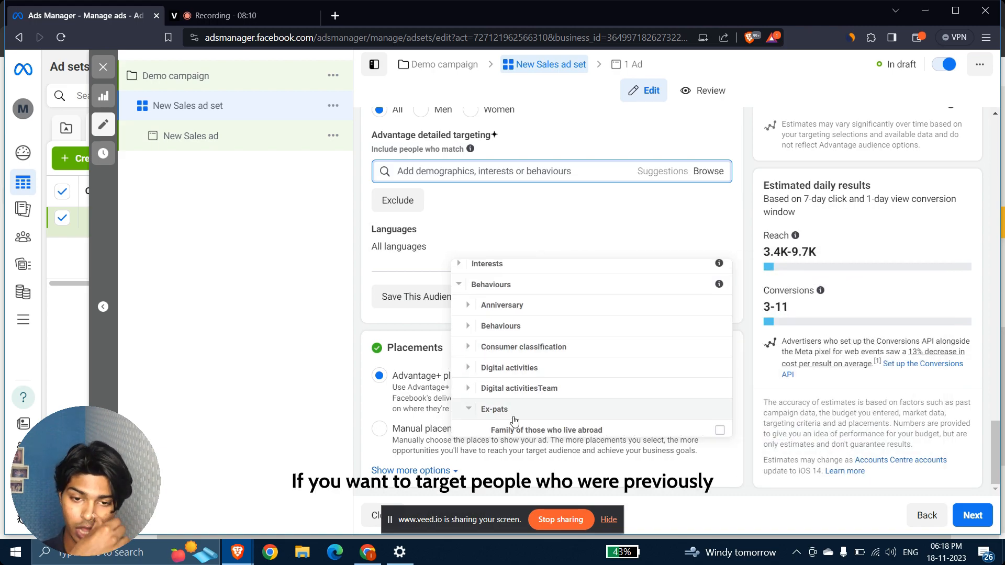
scroll(514, 420, down, 5)
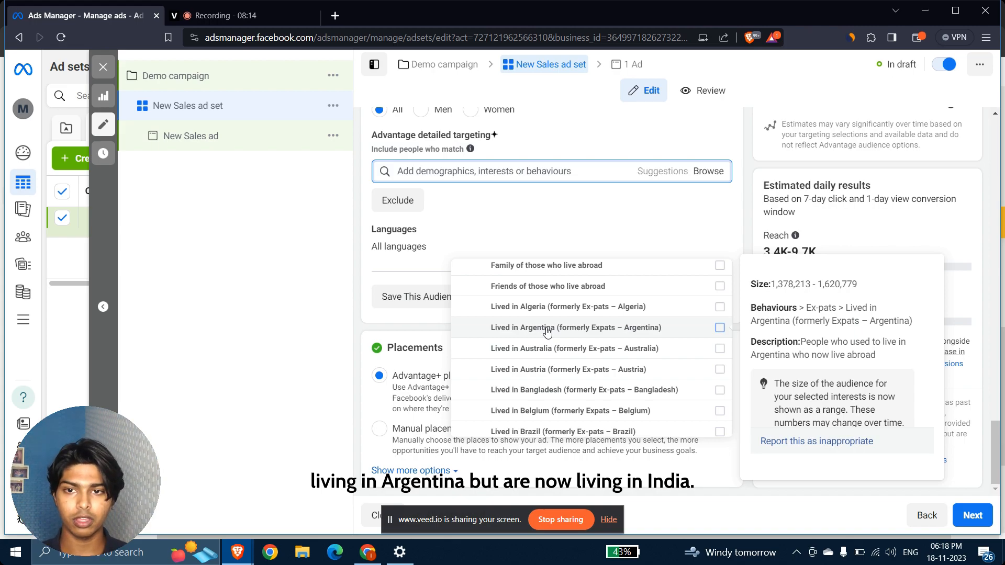
scroll(548, 331, up, 5)
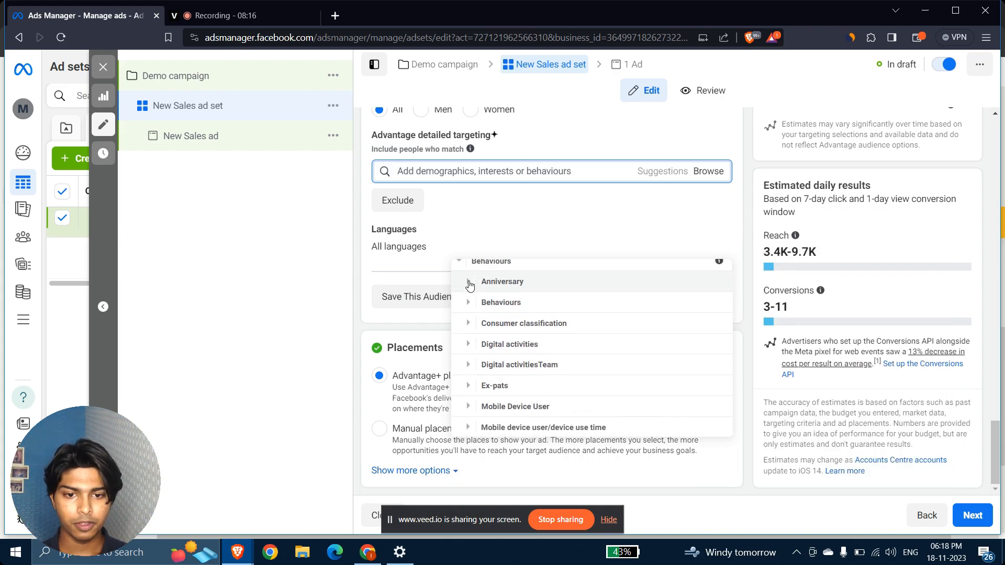
scroll(470, 293, down, 3)
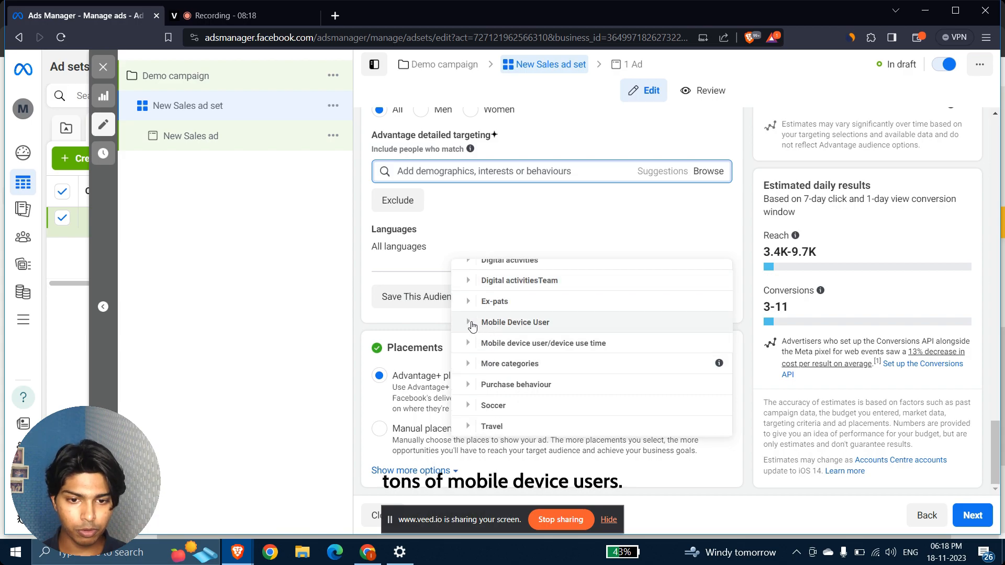
click(471, 323)
scroll(559, 325, down, 2)
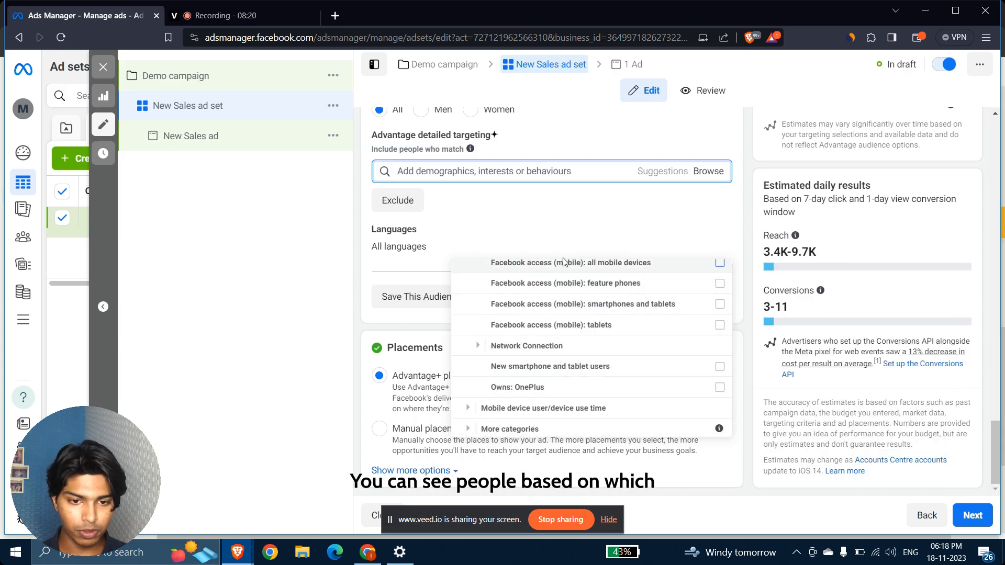
scroll(607, 280, up, 1)
scroll(610, 281, down, 1)
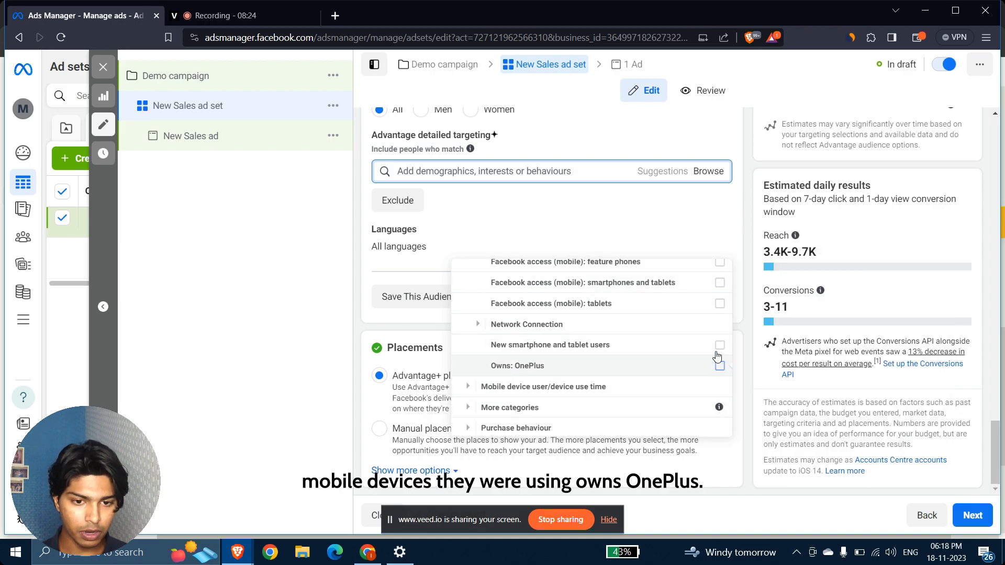
scroll(542, 385, down, 1)
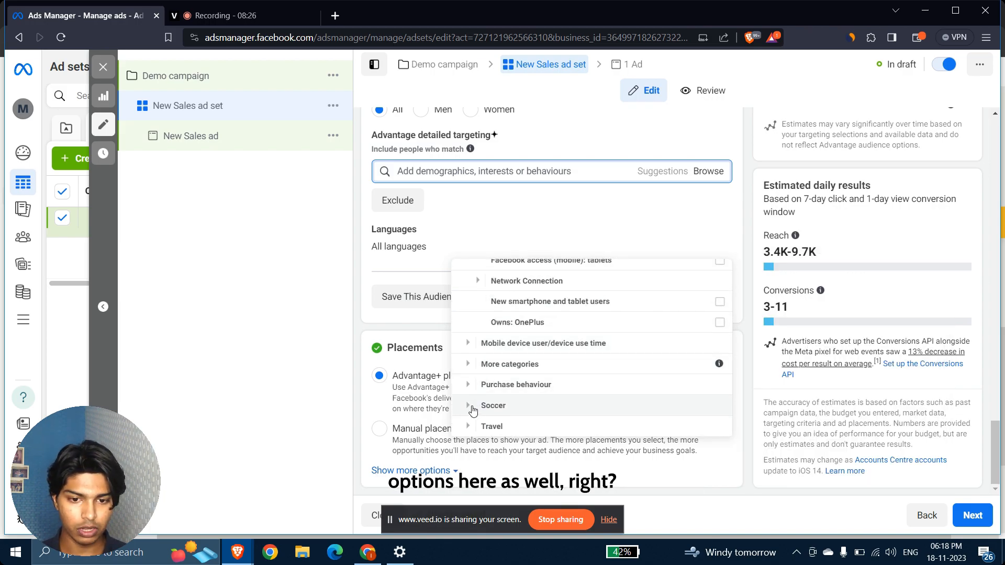
Review the Soccer fan audiences and Purchase behaviour options, then collapse Purchase behaviour.
click(472, 406)
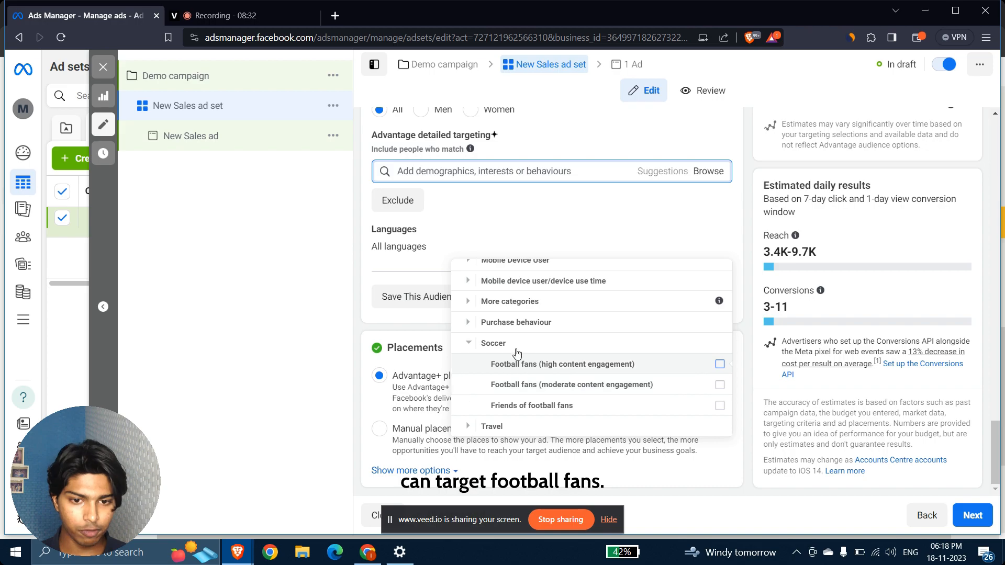
click(466, 323)
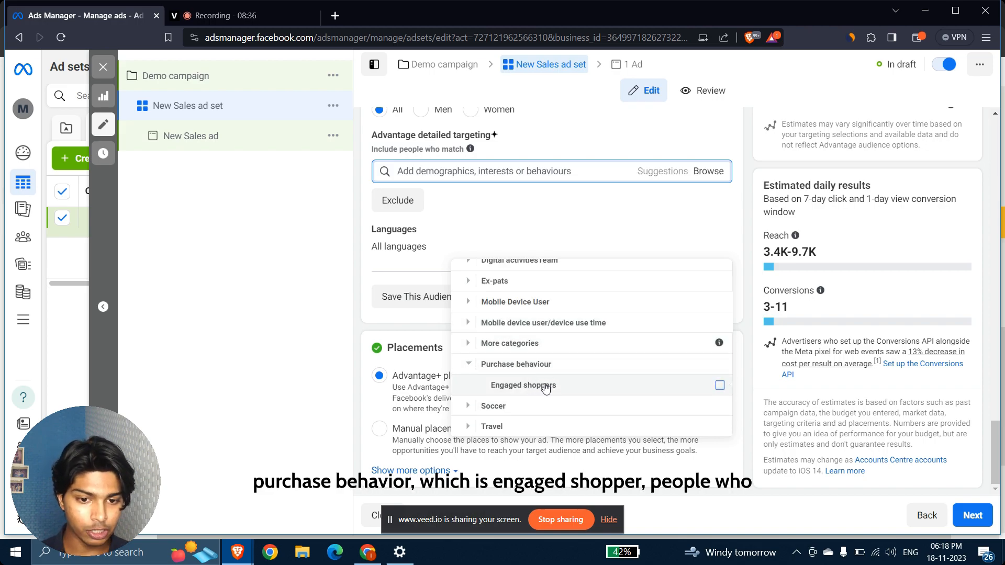
mouse_move(546, 387)
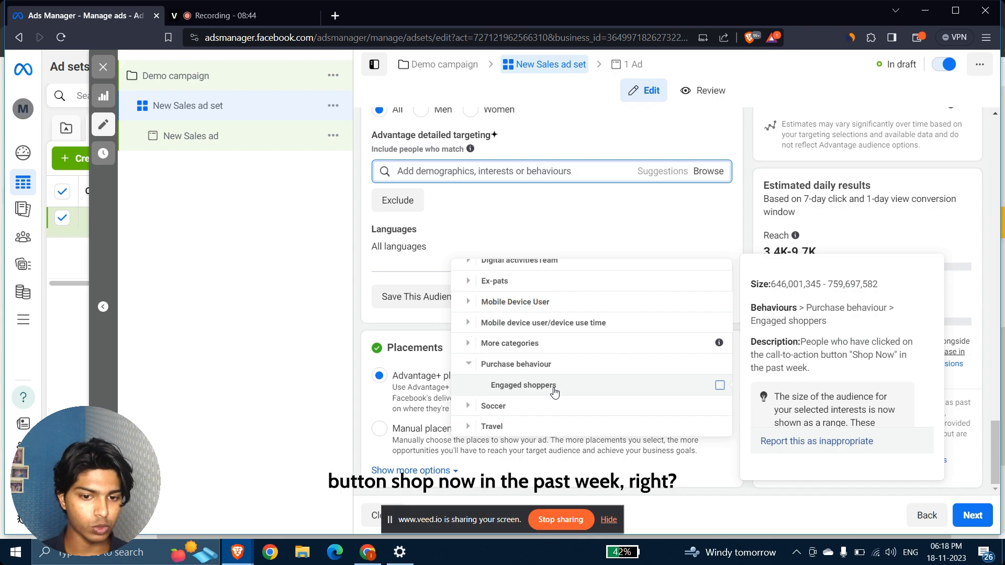
click(465, 367)
scroll(465, 368, up, 3)
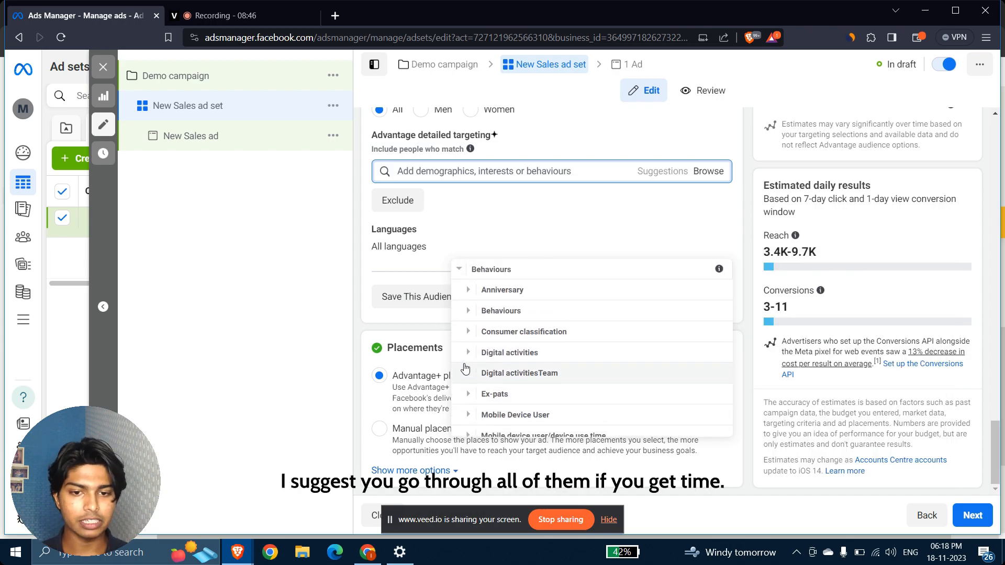
Close the Browse list and try a 'Pet store' detailed targeting search, which finds nothing.
click(572, 211)
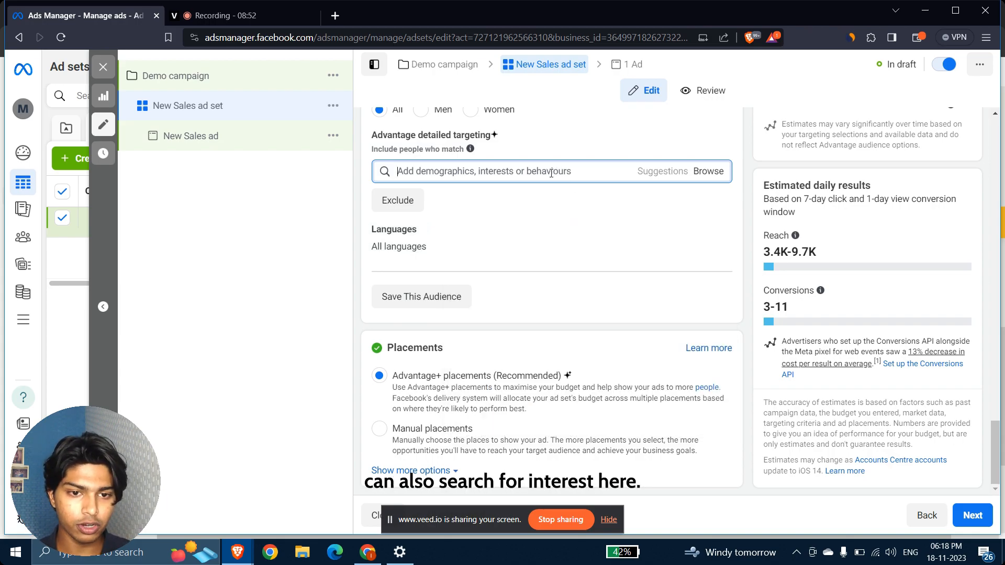
scroll(593, 140, up, 1)
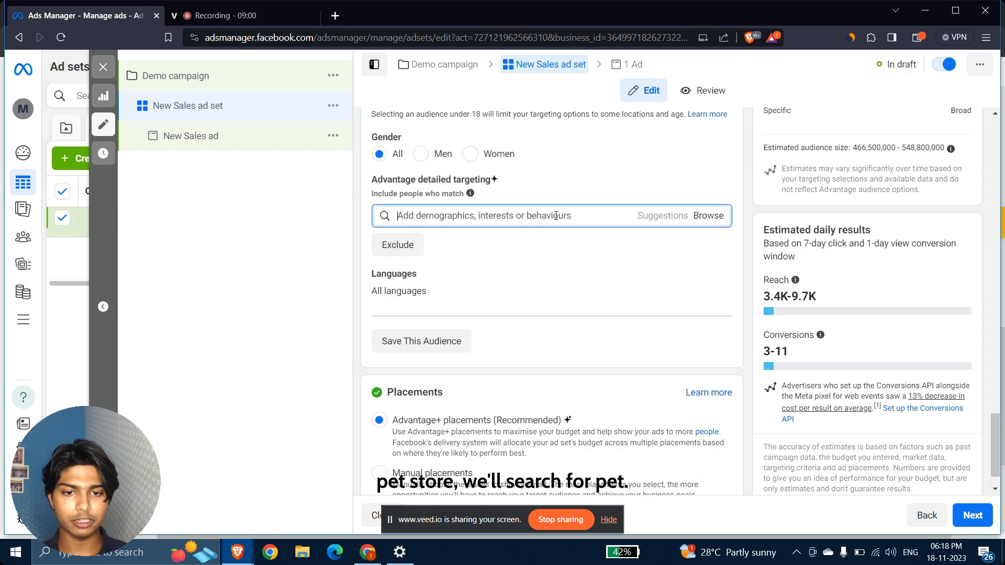
text(Pet)
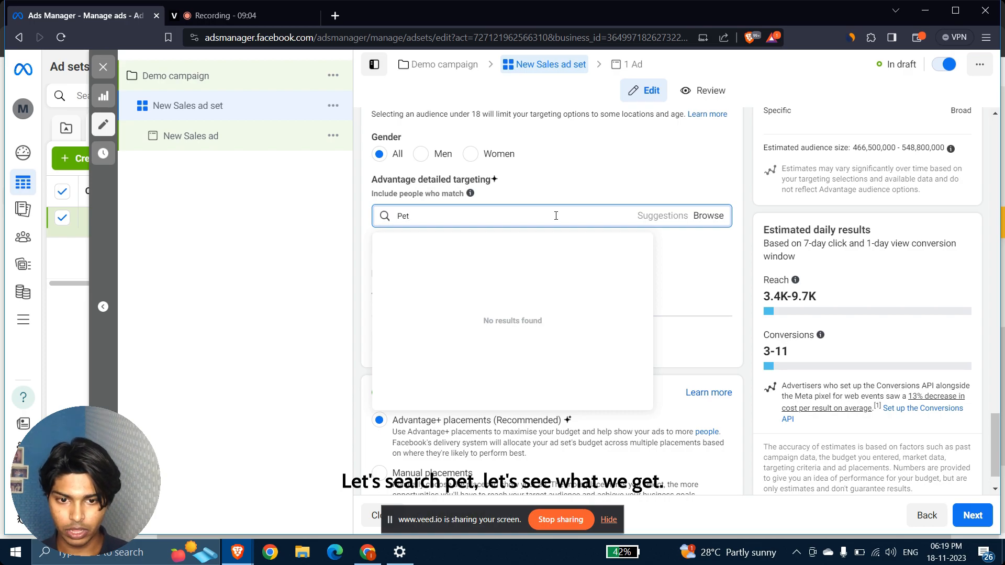
key(ctrl+a)
click(515, 218)
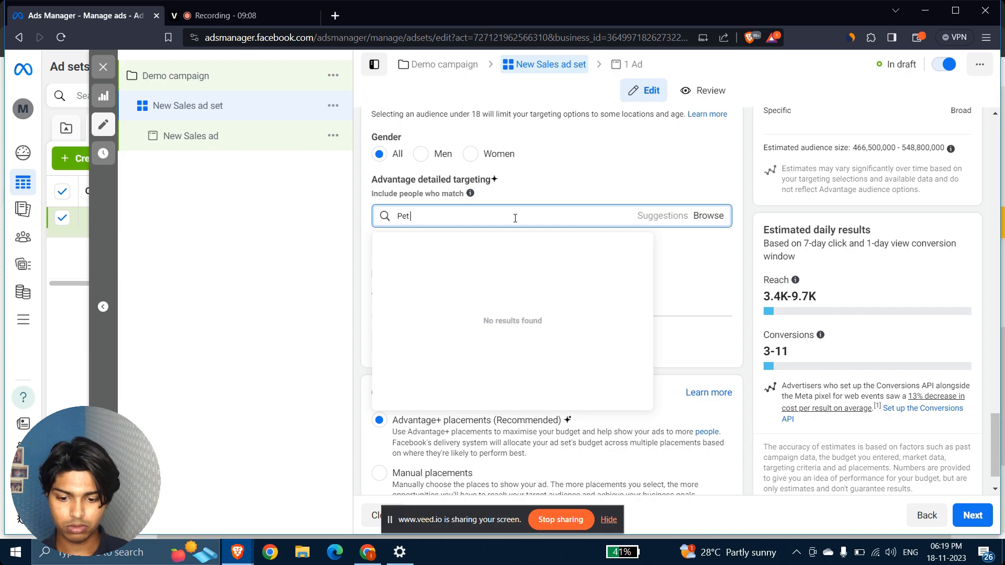
key(Return)
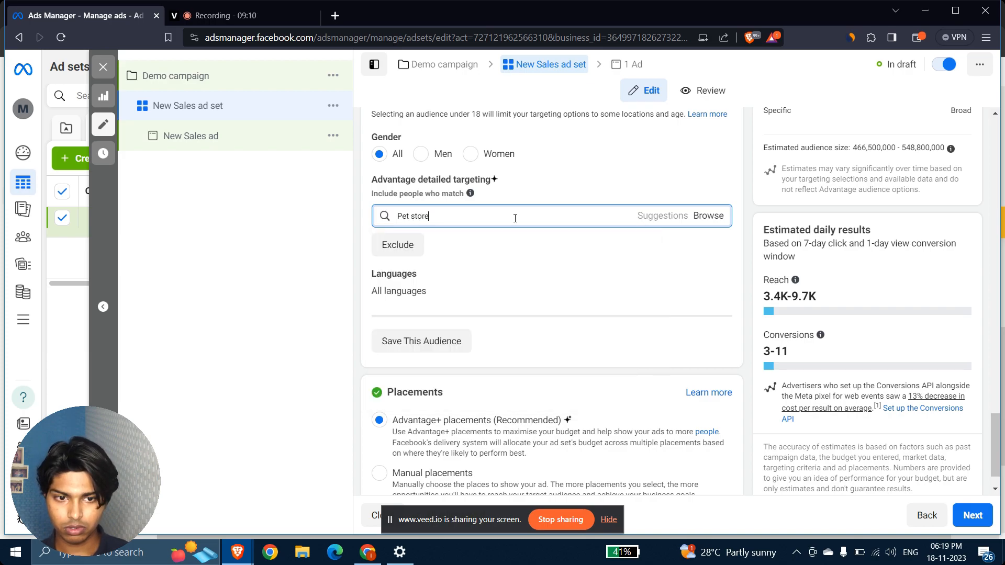
Clear the search and enter 'Pet' in the detailed targeting box instead.
key(ctrl+a)
key(BackSpace)
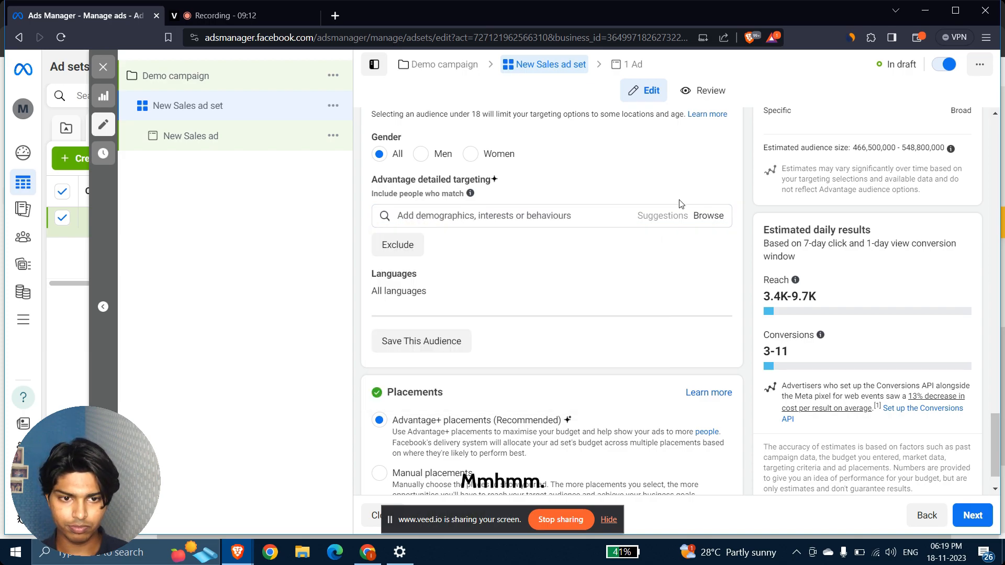
click(566, 216)
text(Pet store)
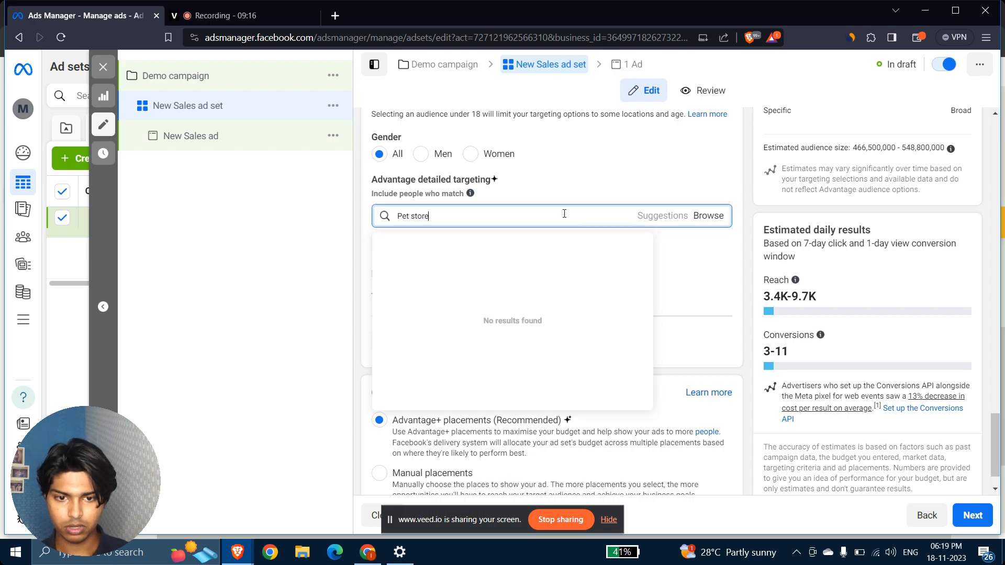
key(Return)
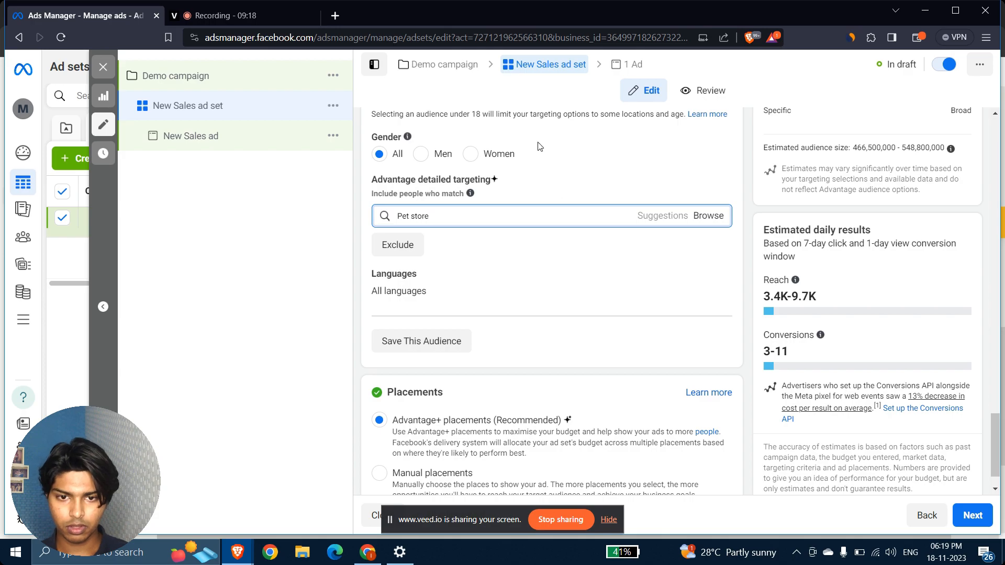
scroll(555, 157, up, 2)
key(ctrl+a)
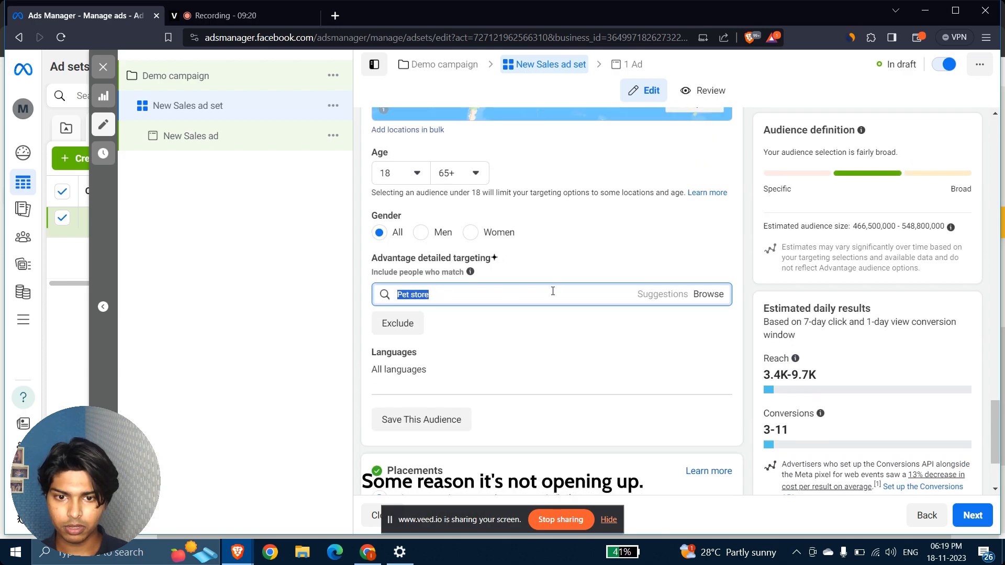
text(Pet)
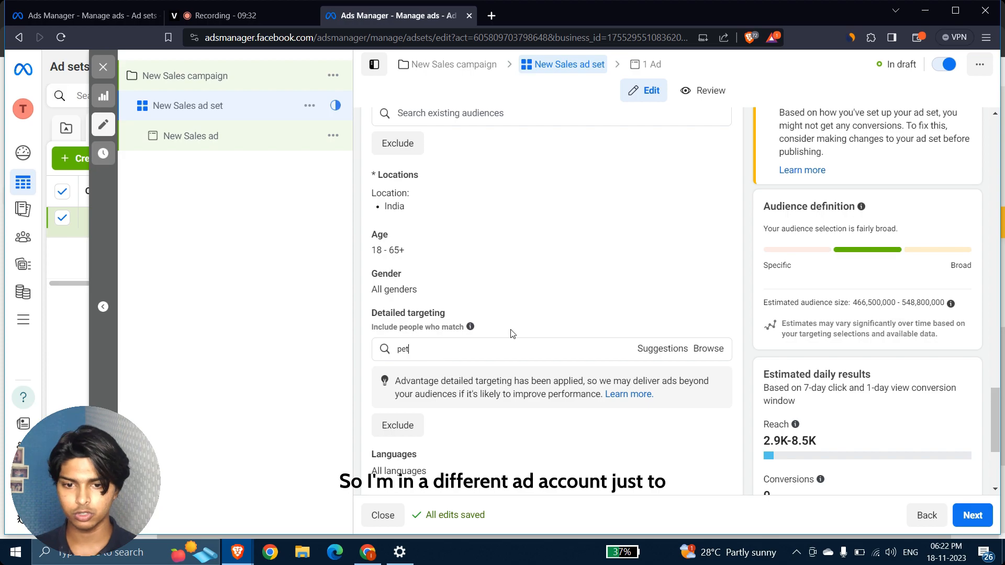
Review the suggestions for 'Pet', then replace the search with 'dog' to see Dog training, Dog food, Dog Lovers.
scroll(432, 358, down, 1)
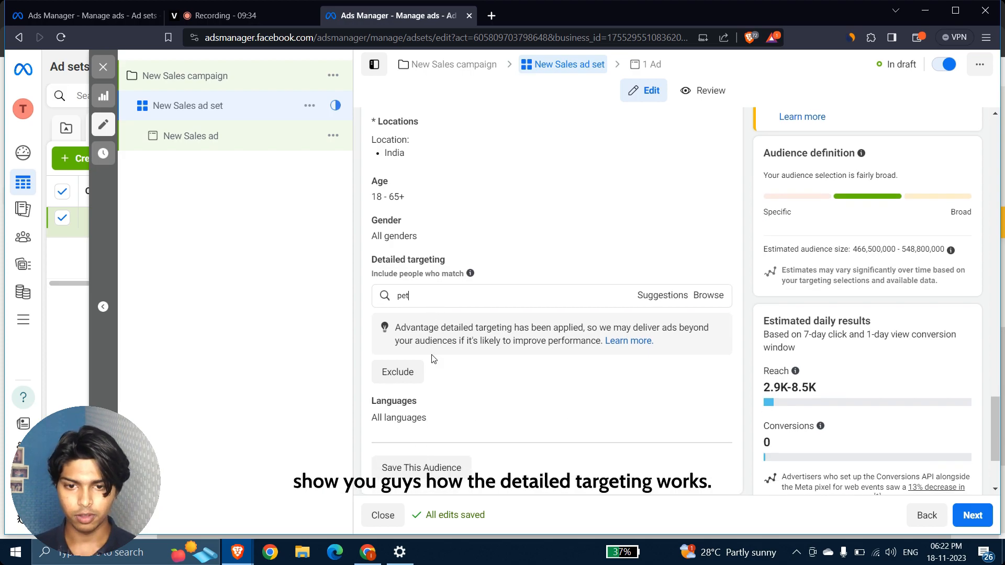
click(420, 294)
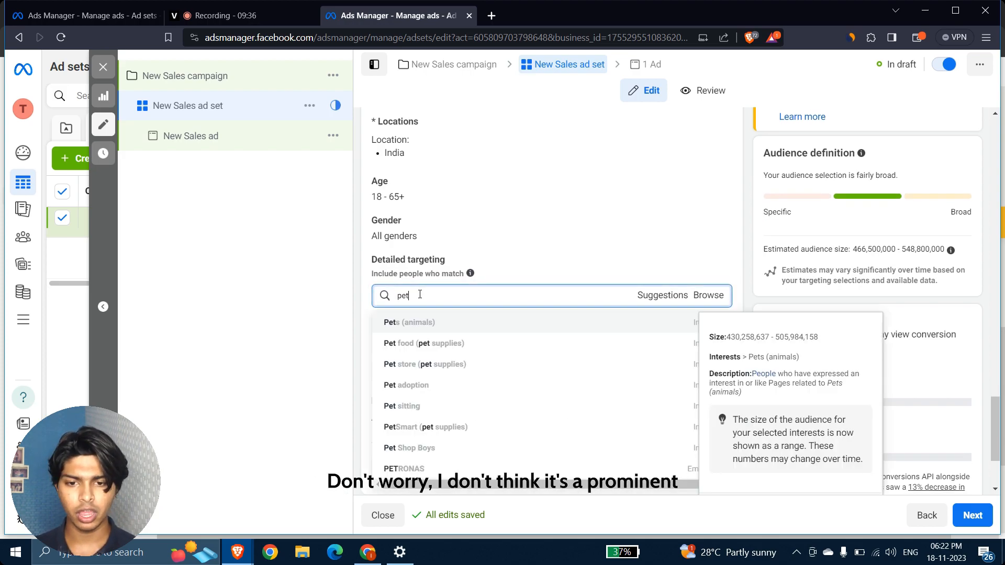
key(BackSpace)
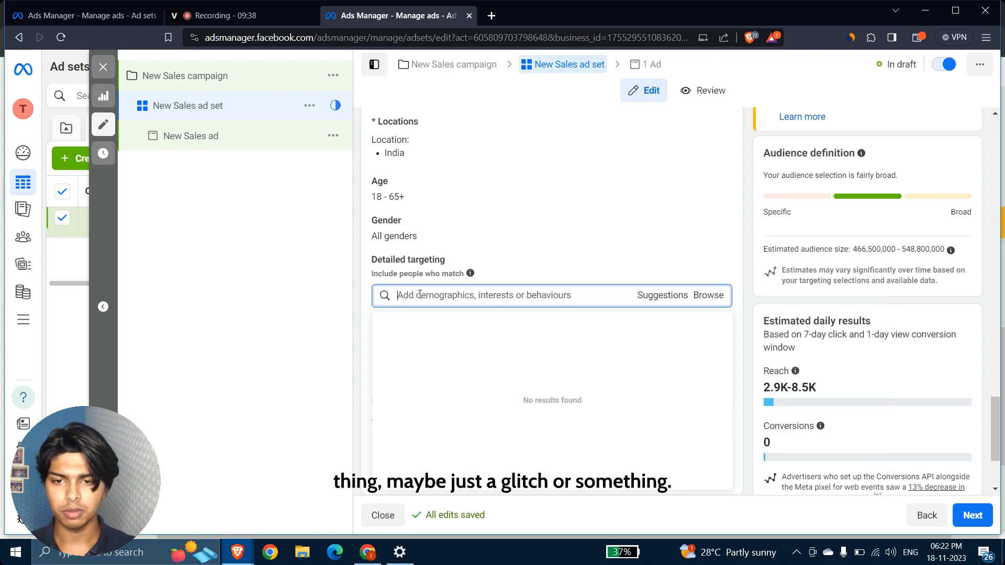
text(Pet)
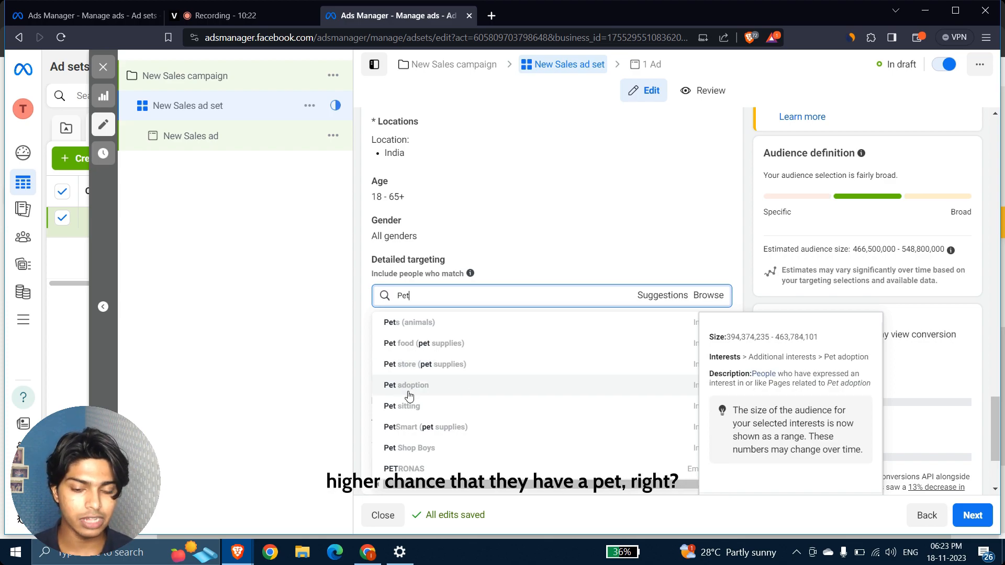
scroll(409, 395, down, 5)
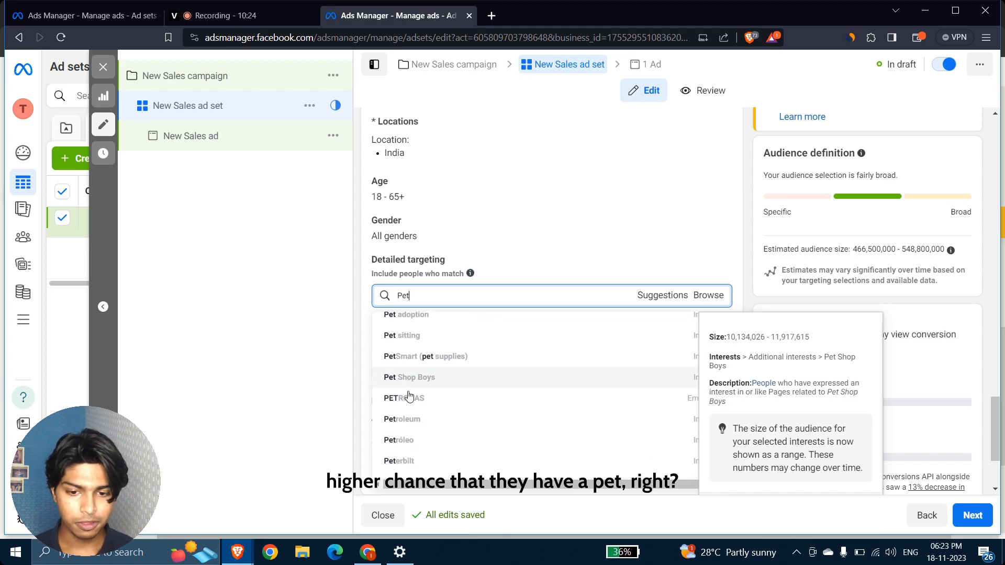
double_click(427, 296)
text(dog)
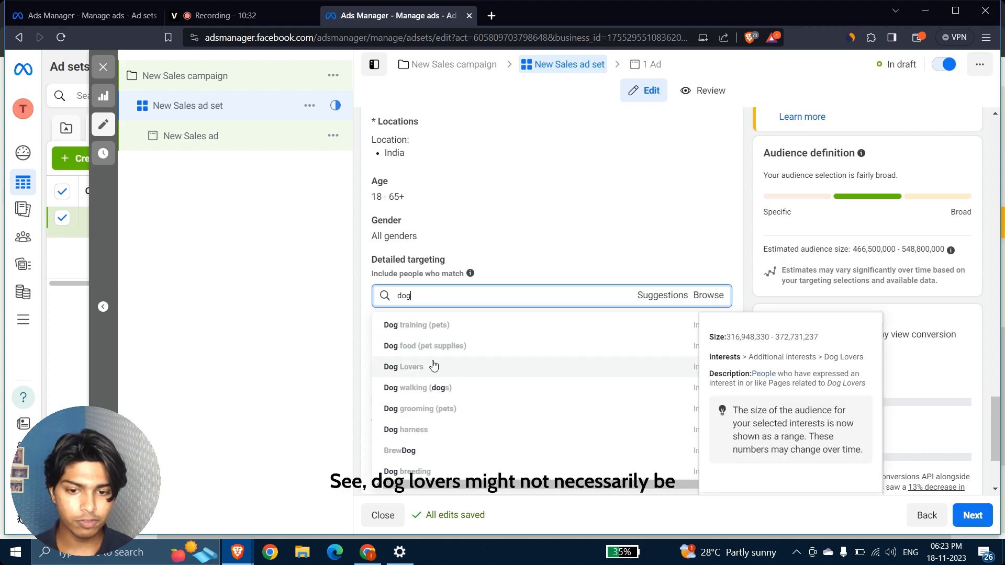
Compare the dog interest suggestions with a 'lipstick' search, then clear the detailed targeting search.
mouse_move(393, 374)
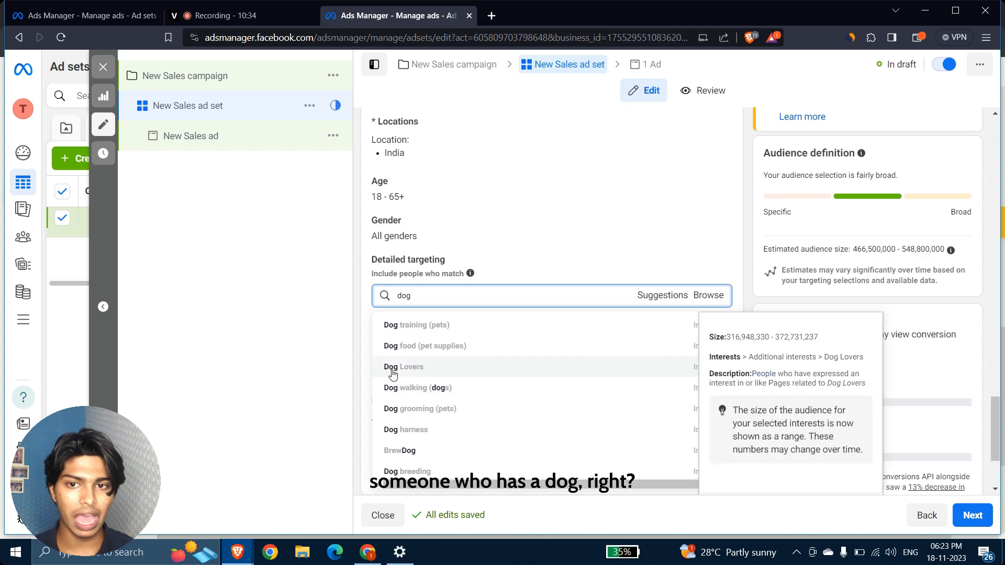
mouse_move(419, 395)
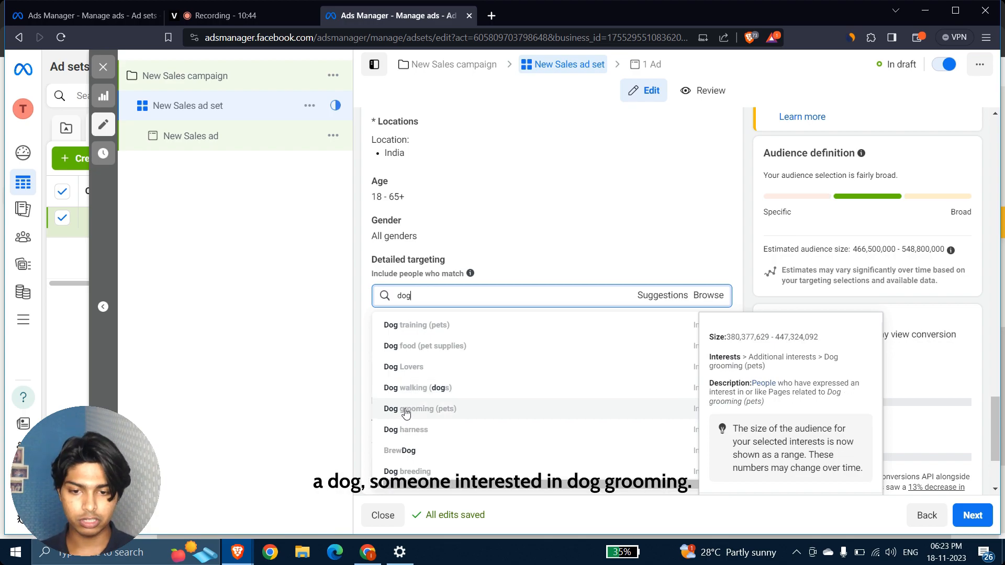
drag(431, 296, 388, 305)
text(lipstick)
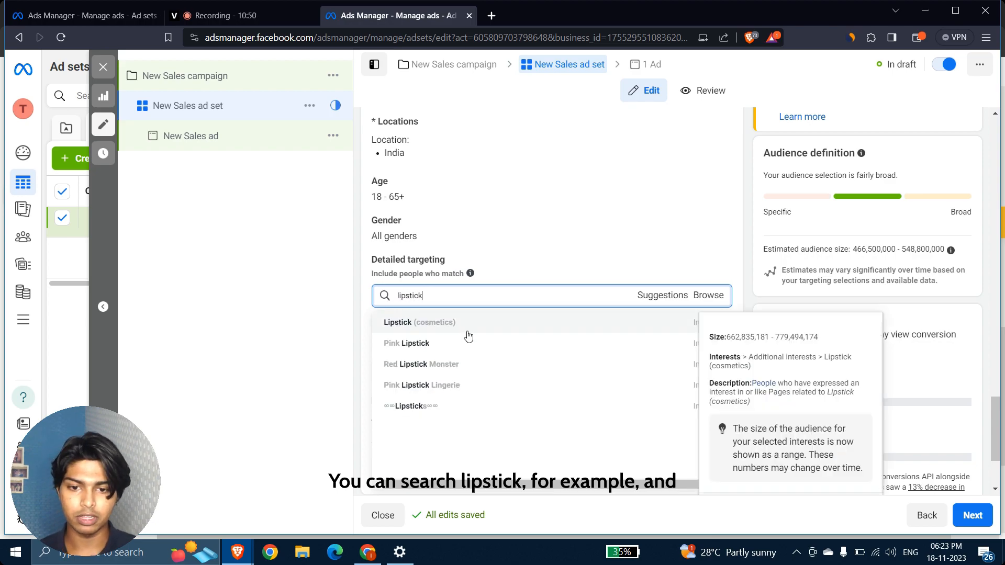
click(359, 298)
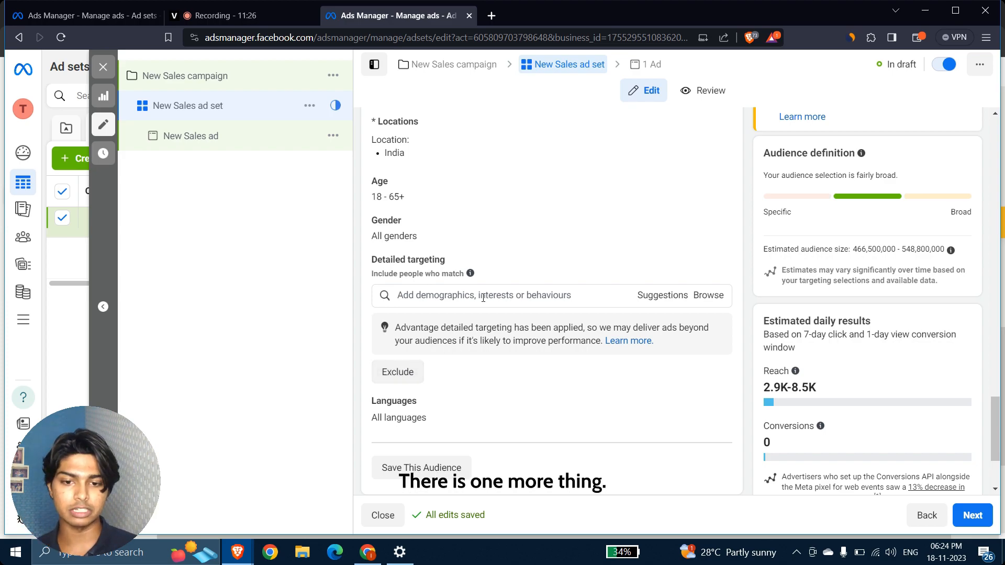
Search 'Pe' and include the Pet food (pet supplies) interest in detailed targeting.
click(428, 298)
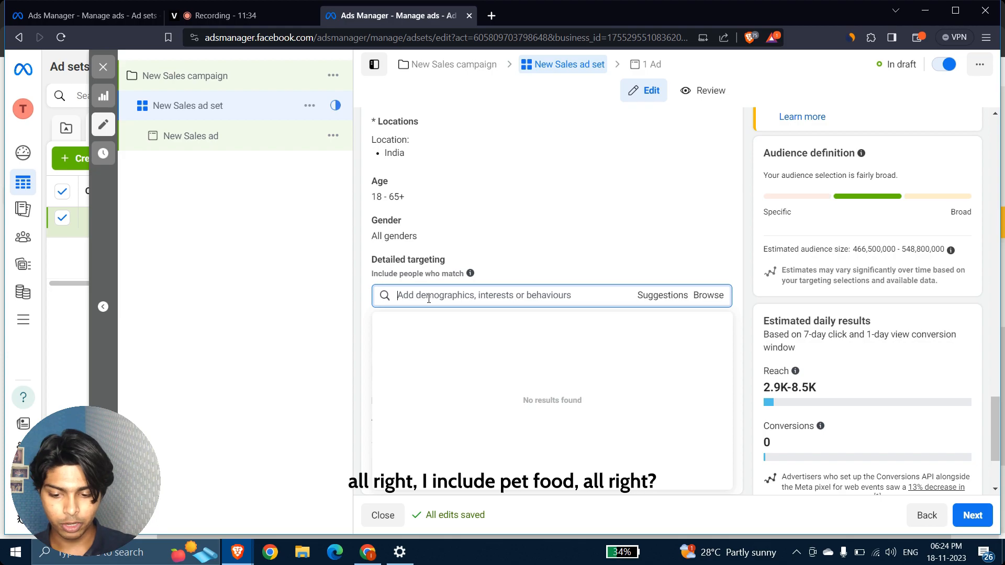
text(Pet food)
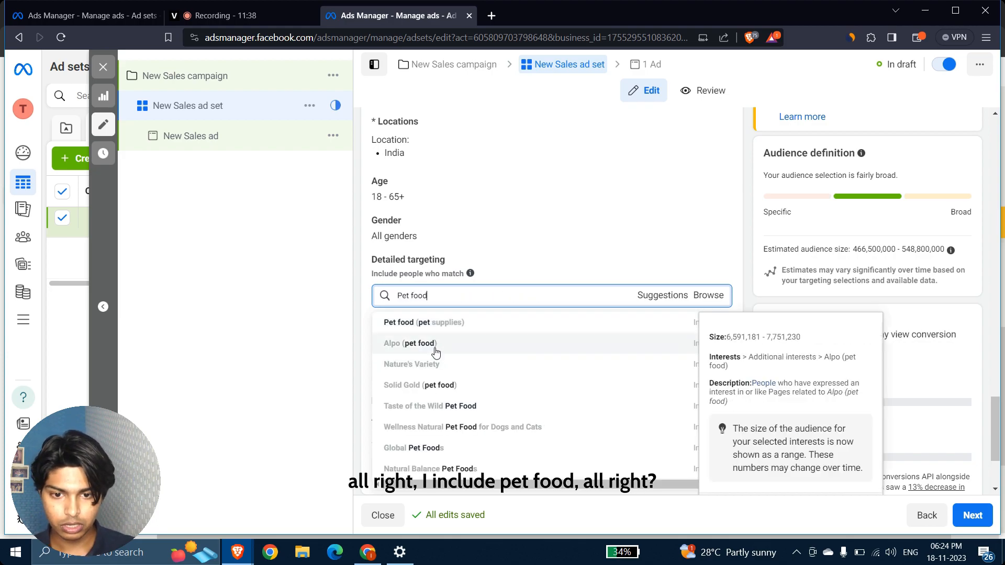
click(424, 324)
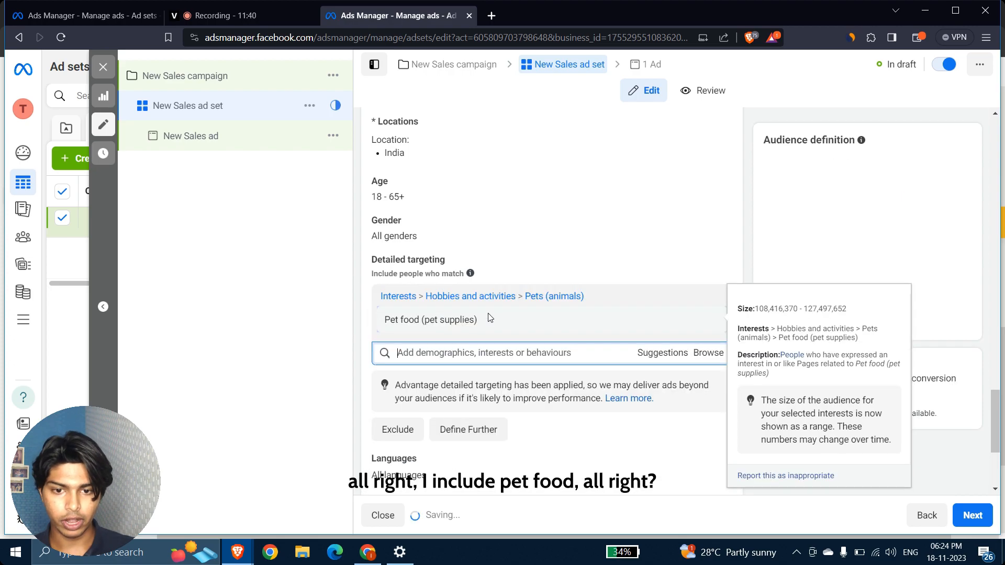
scroll(359, 385, down, 1)
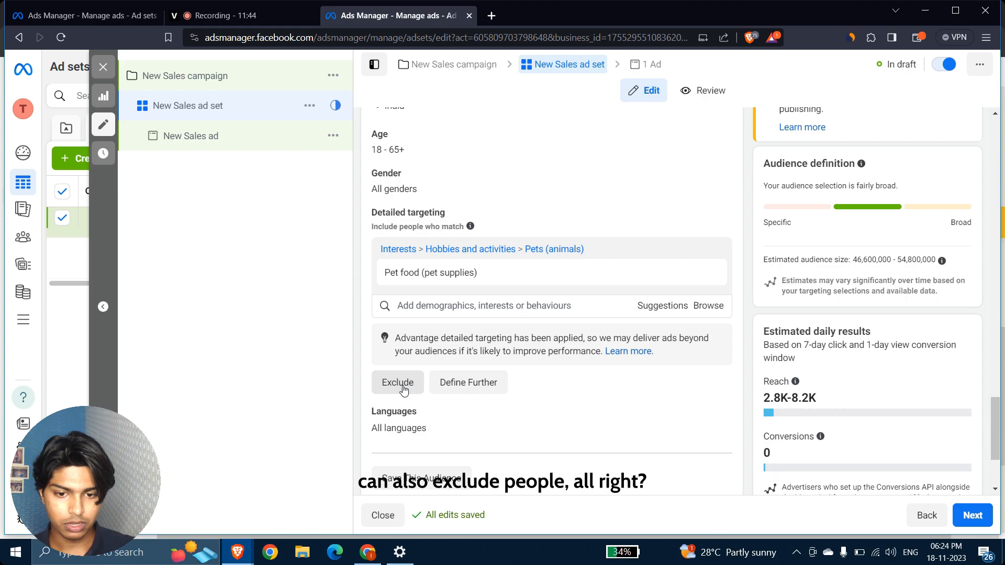
Exclude people interested in Dog food (pet supplies).
click(401, 383)
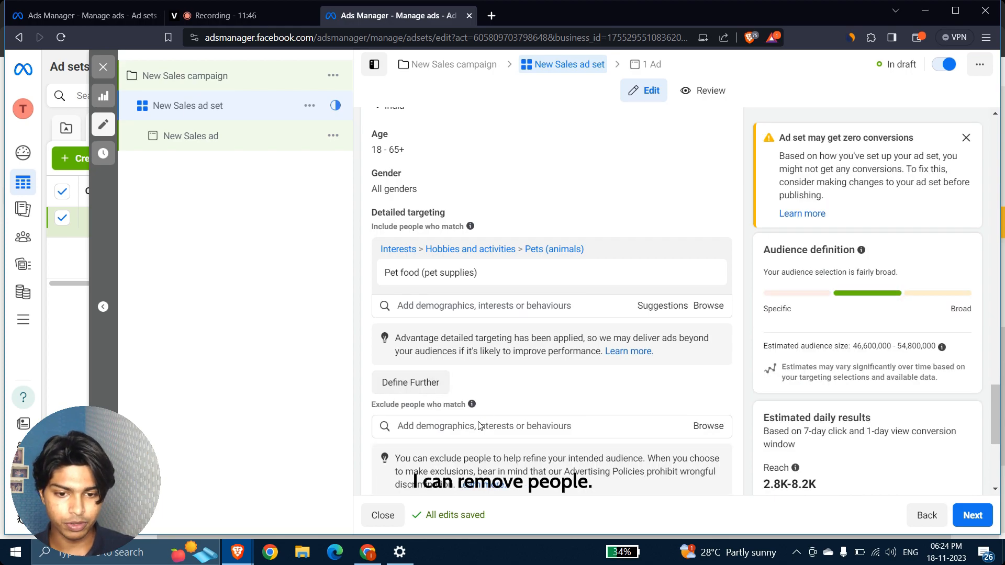
click(458, 426)
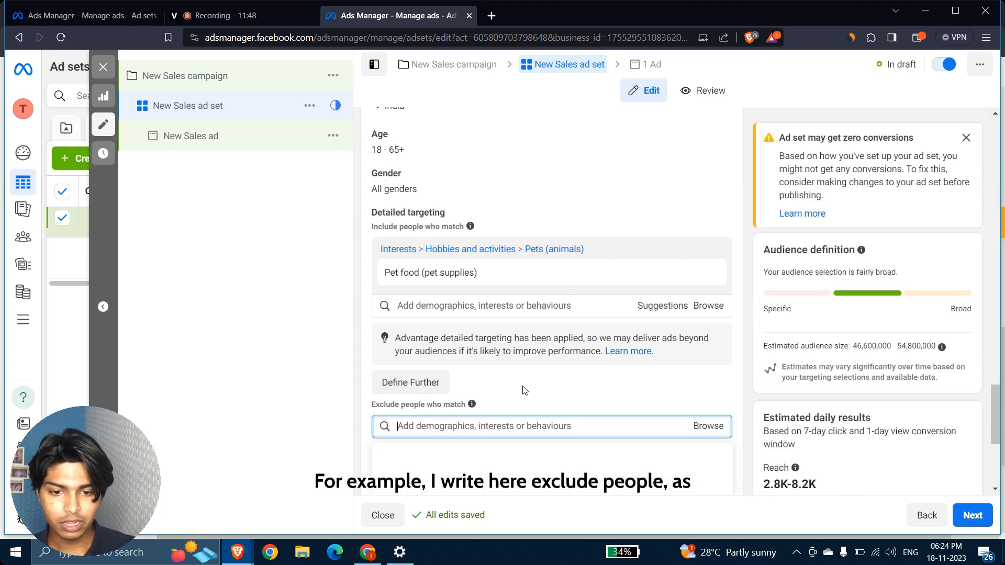
scroll(524, 389, down, 3)
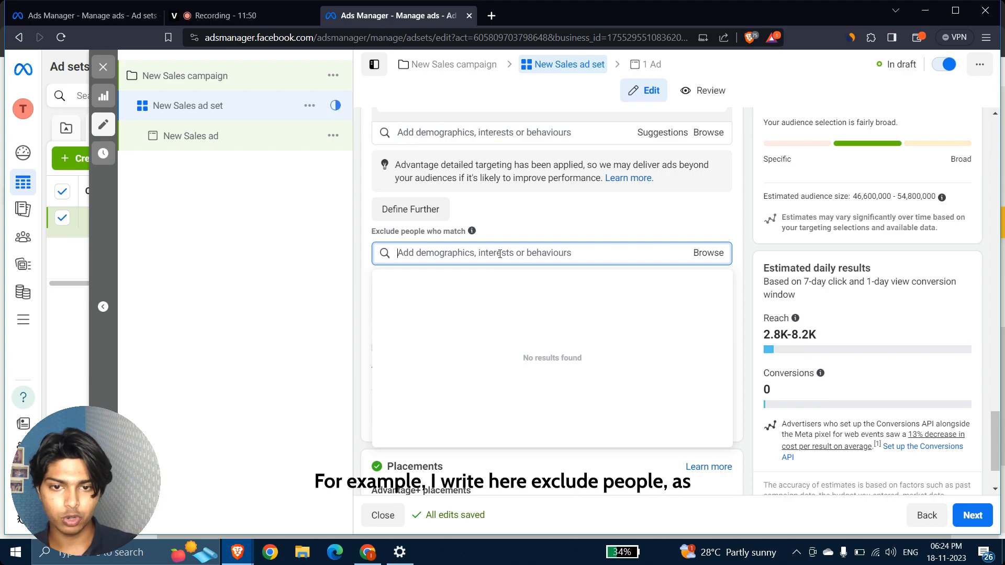
text(Do)
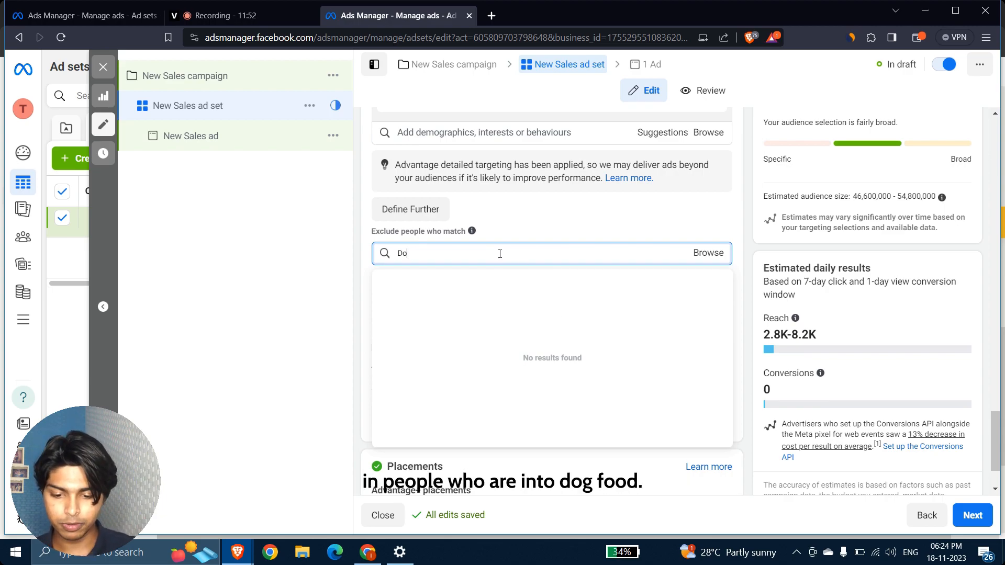
text(g food)
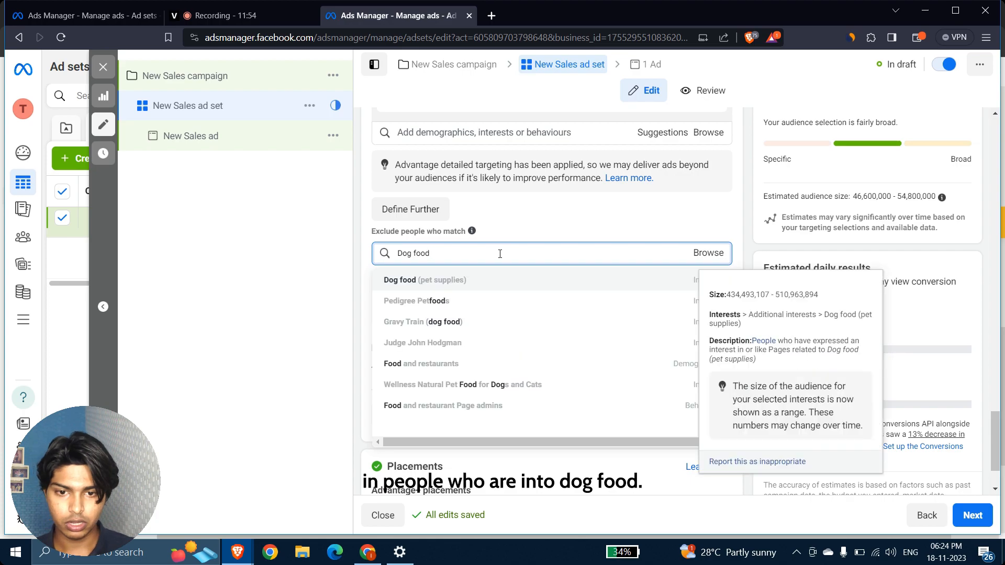
click(457, 287)
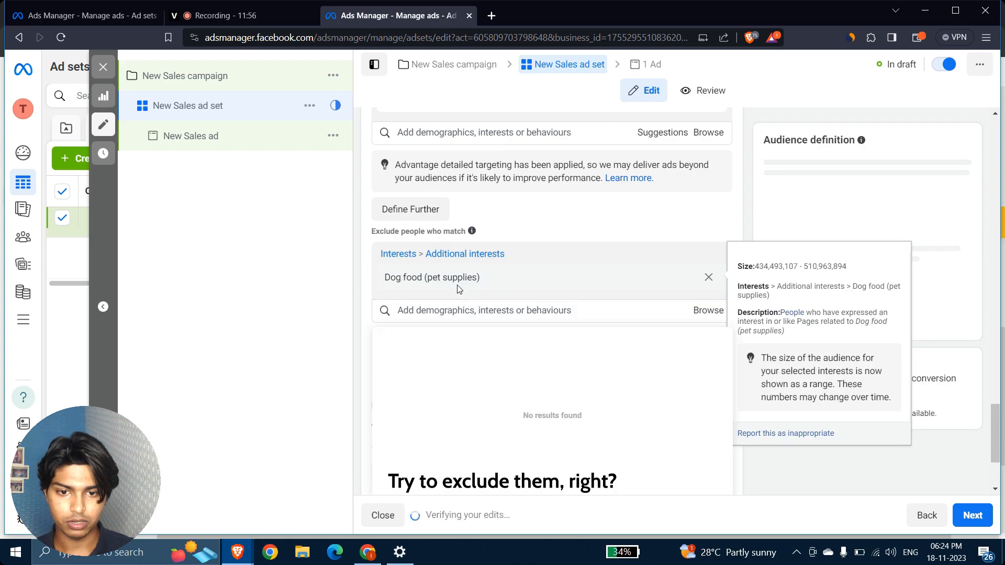
scroll(604, 210, up, 2)
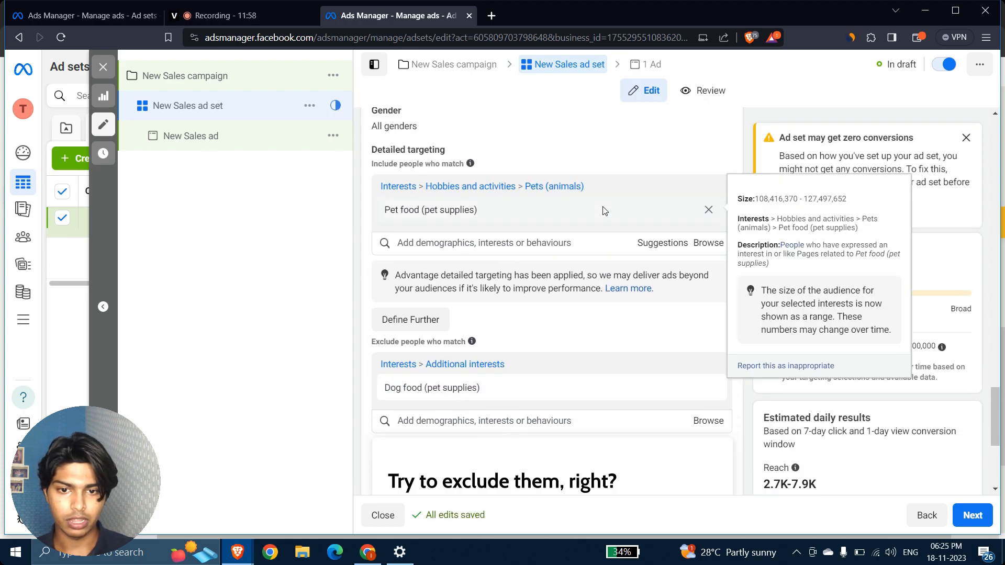
In a new browser tab, find webwhiteboard.com via a 'whiteboard' search and create a new blank board.
click(492, 16)
text(white)
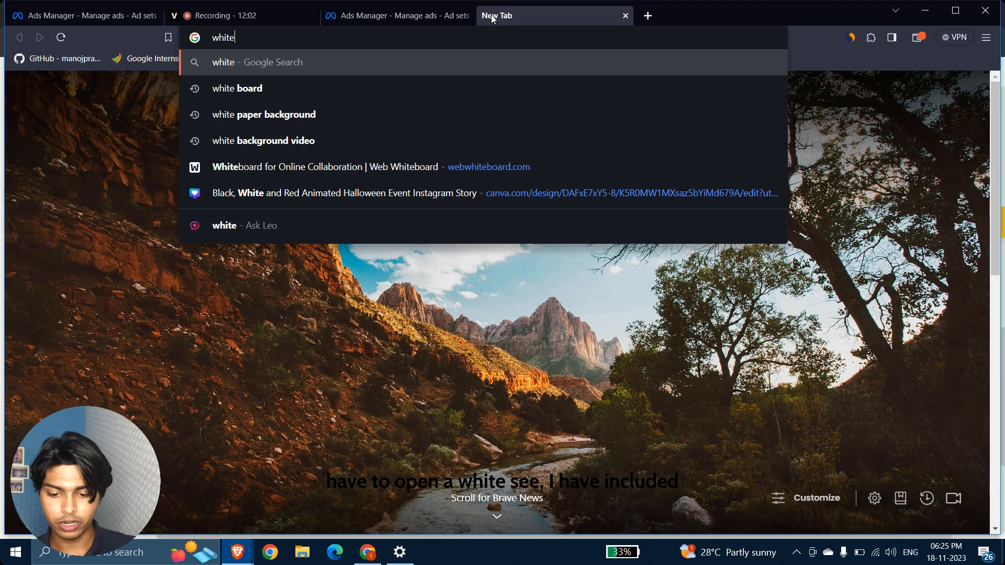
text(board)
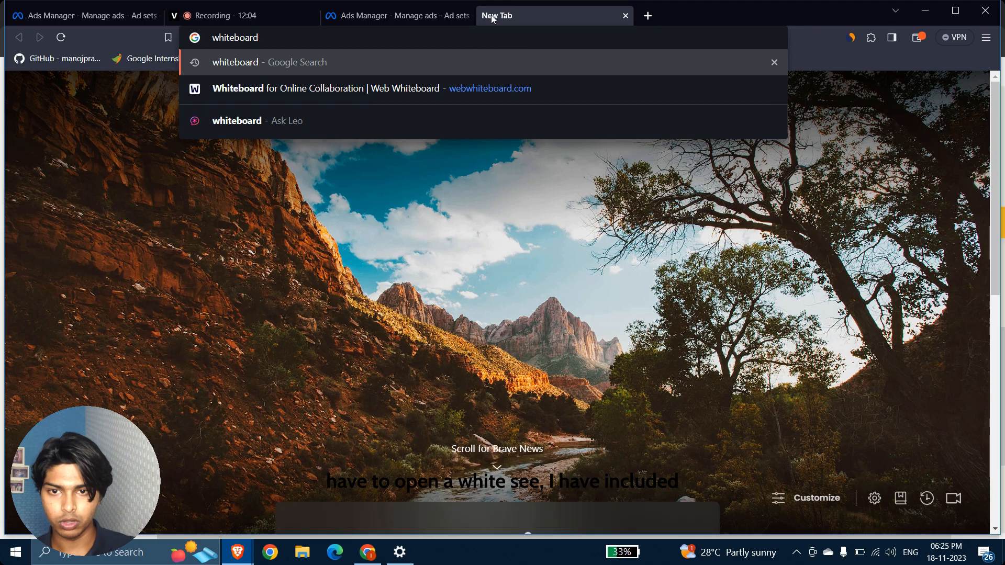
click(362, 88)
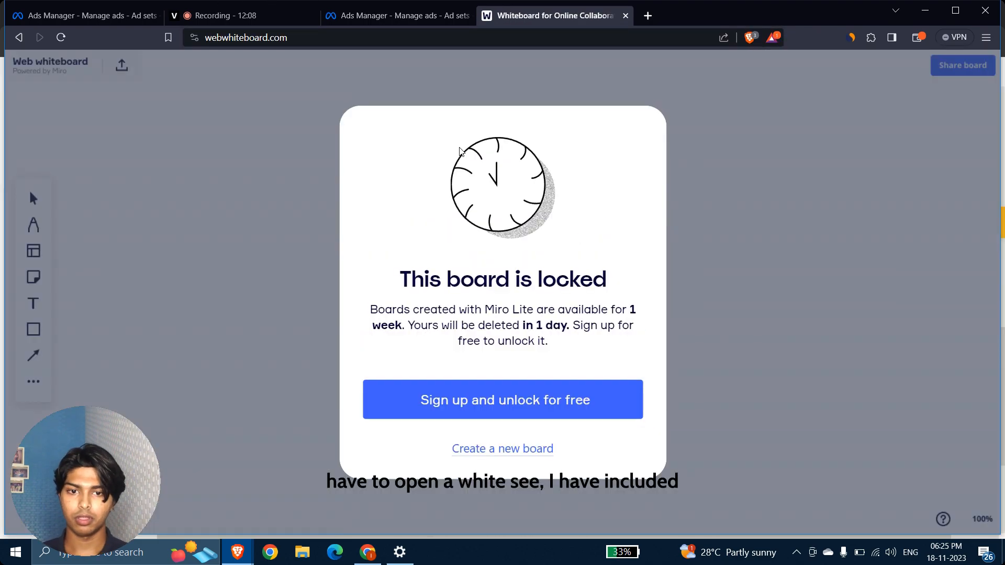
click(527, 448)
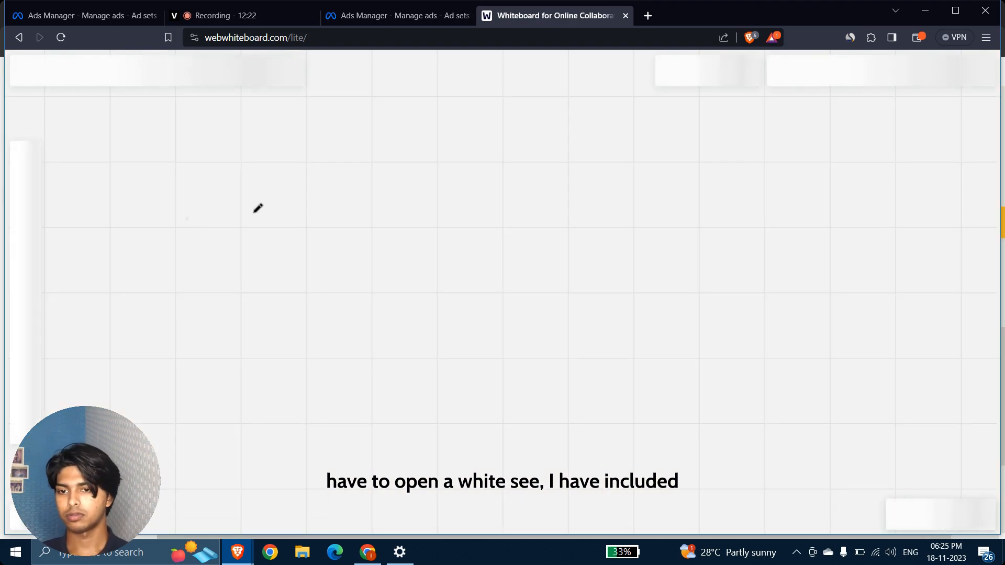
Sketch a large circle labelled Pet containing a smaller dog circle, and write Cat beside it.
mouse_move(298, 202)
mouse_down()
mouse_move(263, 202)
mouse_move(358, 377)
mouse_move(358, 201)
mouse_move(270, 203)
mouse_up()
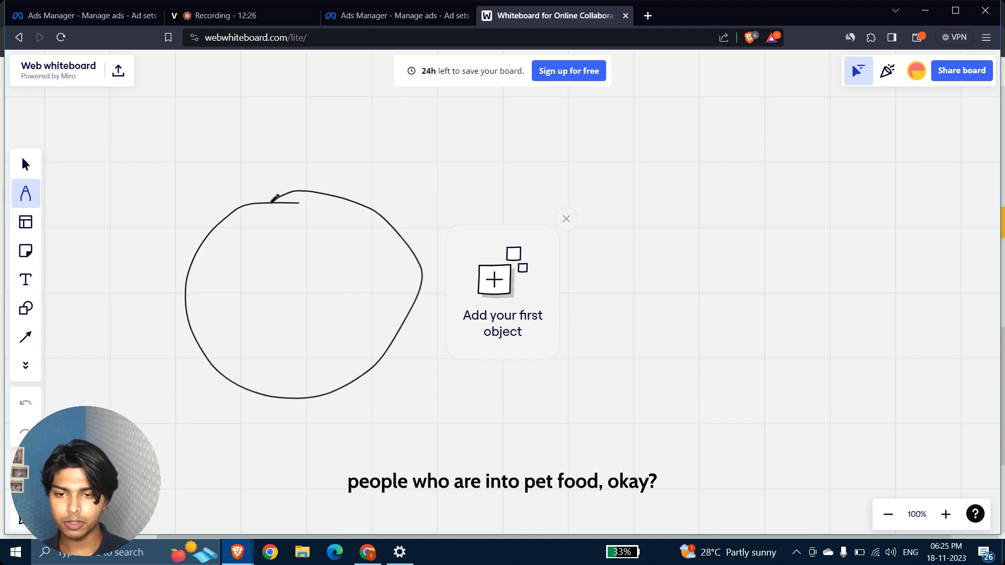
mouse_move(244, 277)
mouse_down()
mouse_move(254, 255)
mouse_move(247, 270)
mouse_move(264, 291)
mouse_move(287, 284)
mouse_move(283, 271)
mouse_up()
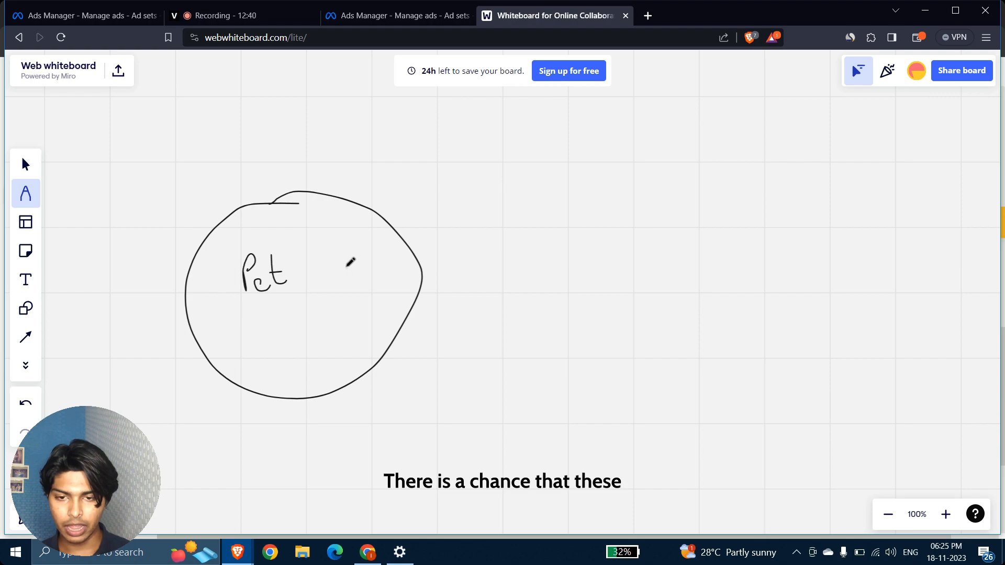
mouse_move(346, 266)
mouse_down()
mouse_move(321, 267)
mouse_move(262, 313)
mouse_move(252, 355)
mouse_move(260, 375)
mouse_move(286, 387)
mouse_move(355, 396)
mouse_up()
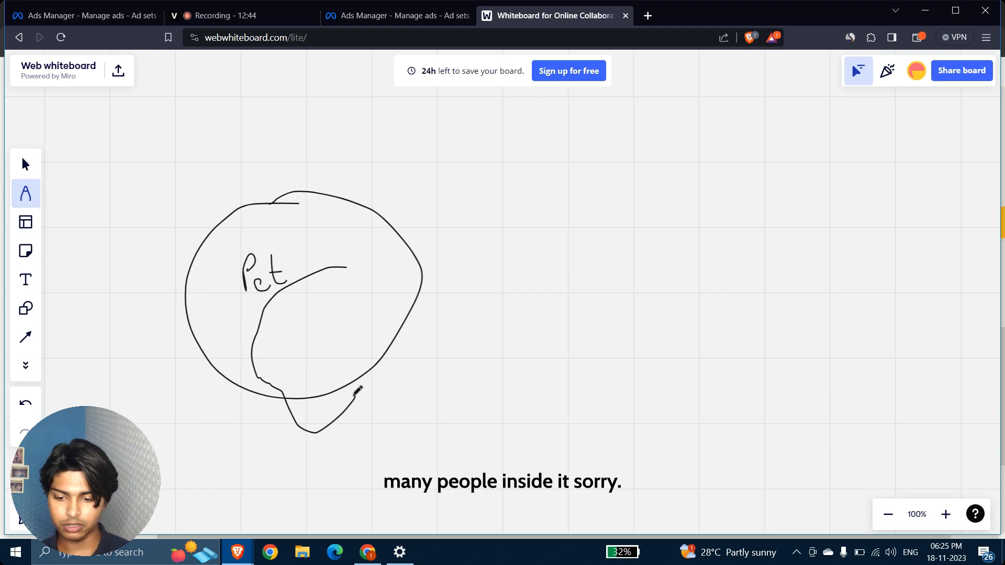
key(ctrl+z)
mouse_move(338, 288)
mouse_down()
mouse_move(285, 351)
mouse_move(306, 388)
mouse_move(377, 361)
mouse_move(417, 293)
mouse_move(335, 279)
mouse_move(285, 319)
mouse_move(347, 352)
mouse_move(349, 266)
mouse_move(329, 269)
mouse_up()
key(ctrl+z)
mouse_move(312, 312)
mouse_down()
mouse_move(307, 329)
mouse_move(329, 306)
mouse_move(349, 317)
mouse_up()
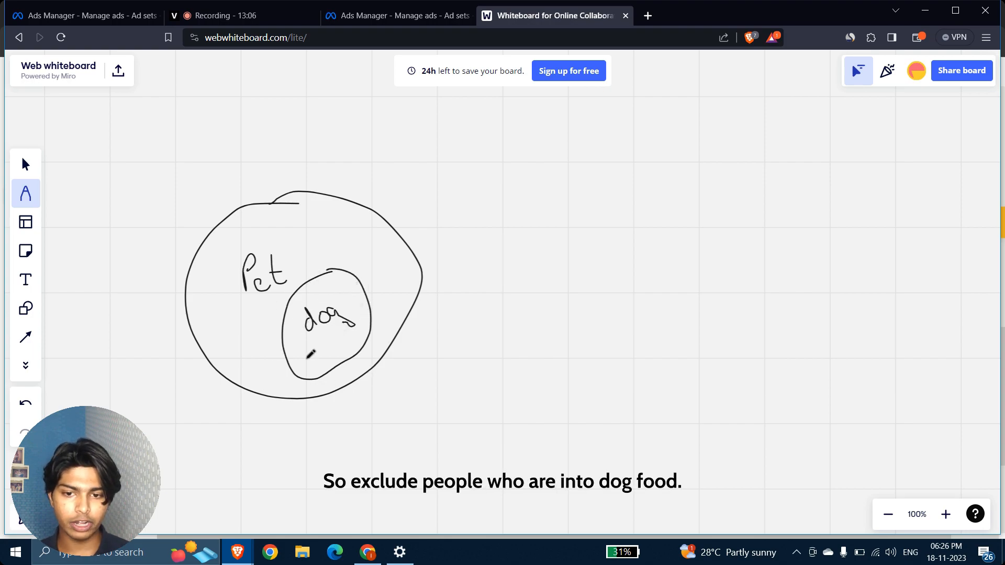
mouse_move(282, 205)
mouse_down()
mouse_move(285, 223)
mouse_move(290, 209)
mouse_move(304, 221)
mouse_move(324, 217)
mouse_up()
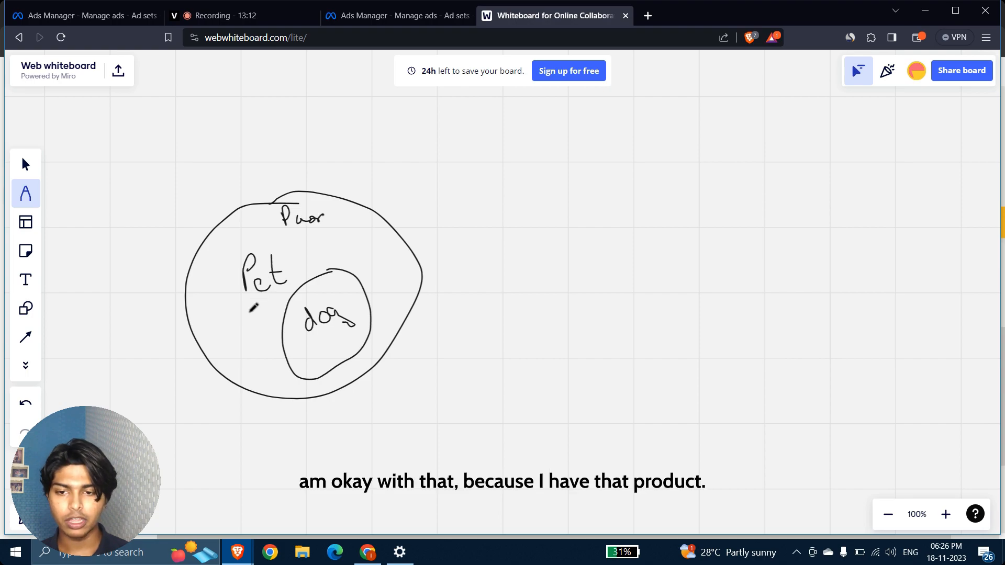
mouse_move(237, 328)
mouse_down()
mouse_move(220, 344)
mouse_move(264, 331)
mouse_move(250, 331)
mouse_up()
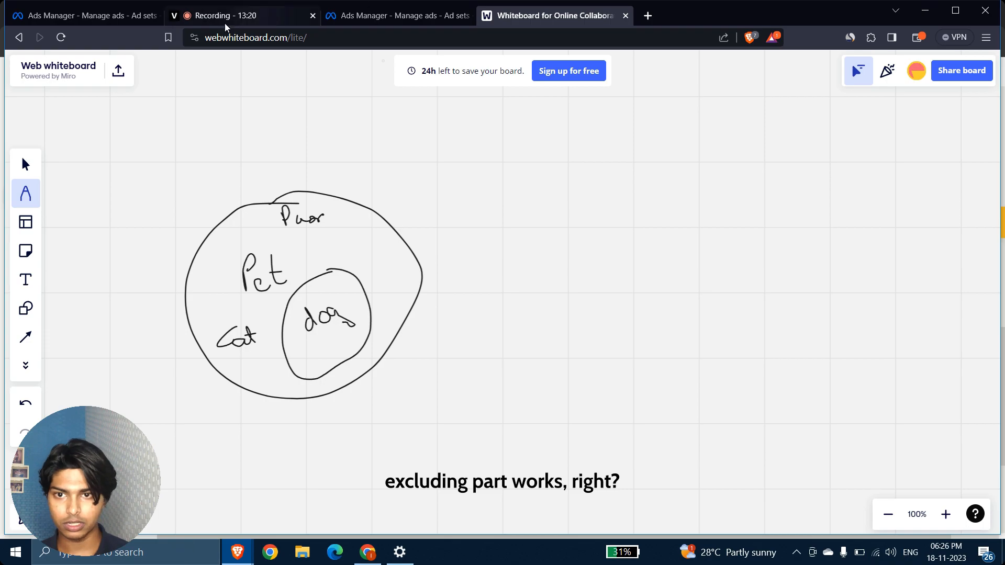
Back in Ads Manager, remove the Dog food exclusion from detailed targeting.
click(389, 22)
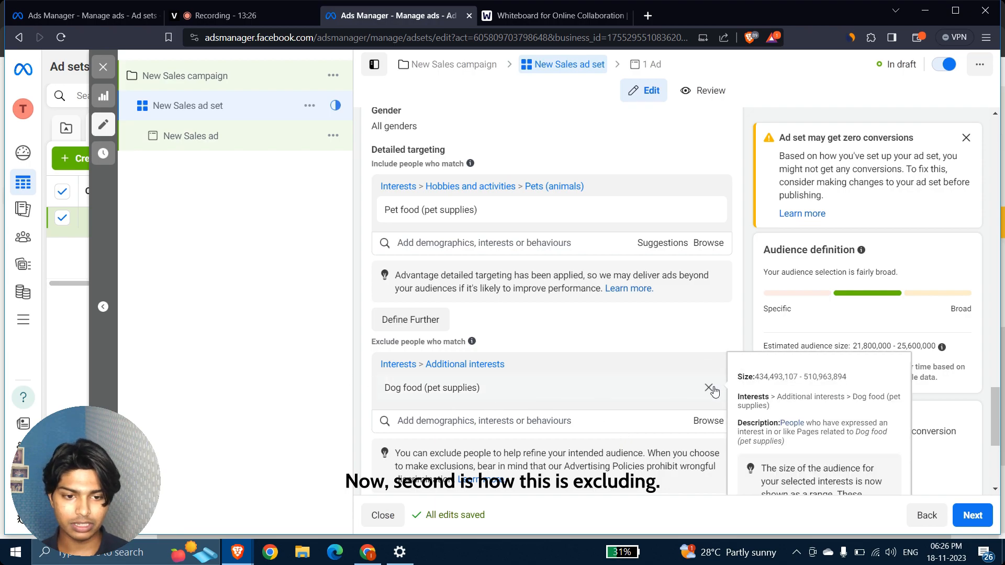
click(709, 389)
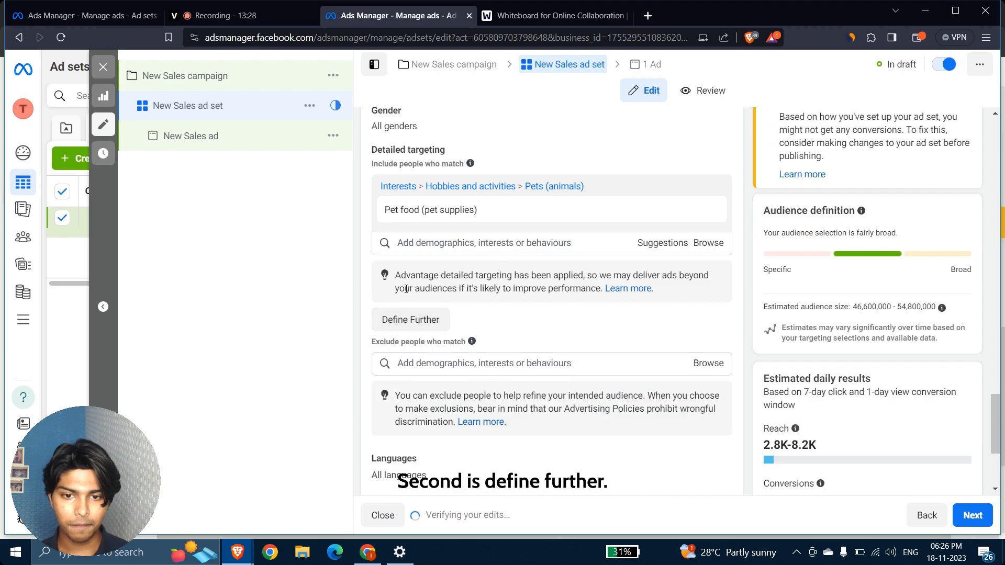
click(415, 319)
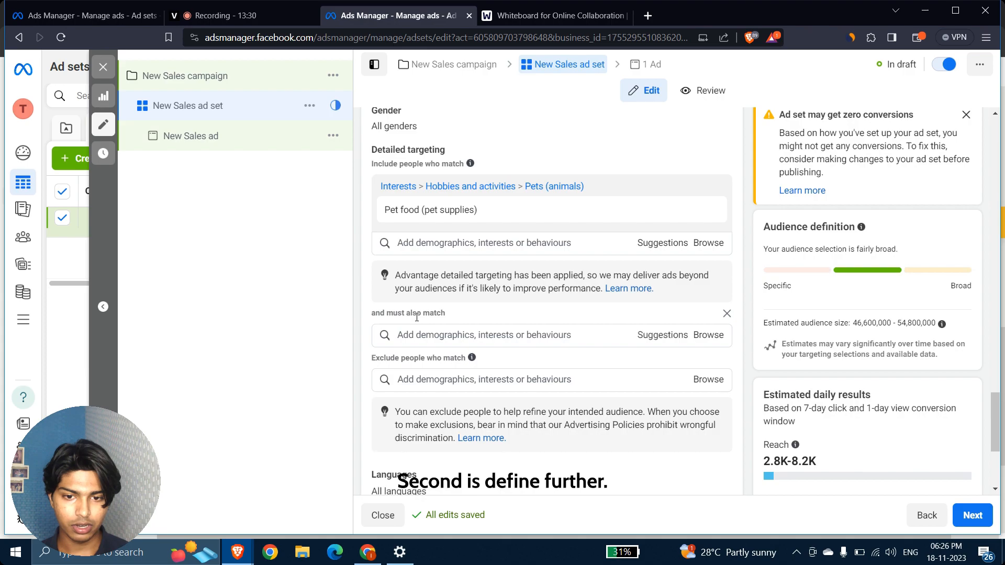
mouse_move(424, 230)
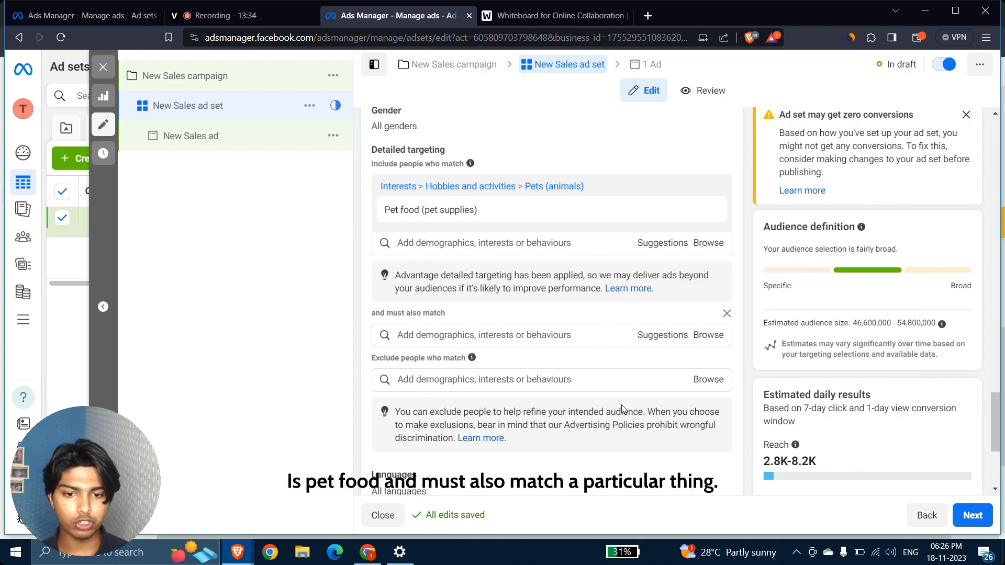
click(727, 314)
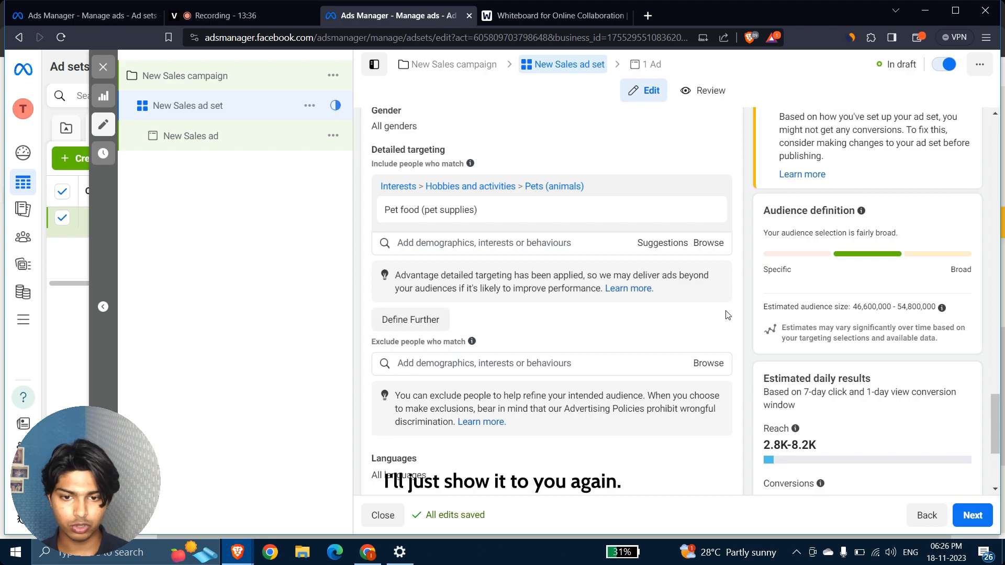
Use Define Further so the audience must also match Dog grooming.
scroll(569, 392, down, 2)
scroll(567, 392, up, 3)
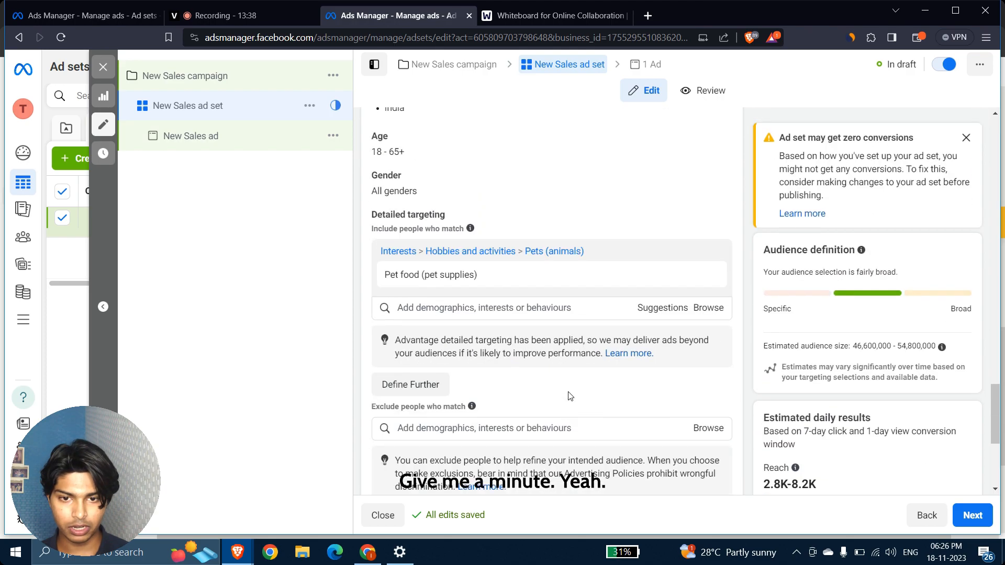
click(403, 398)
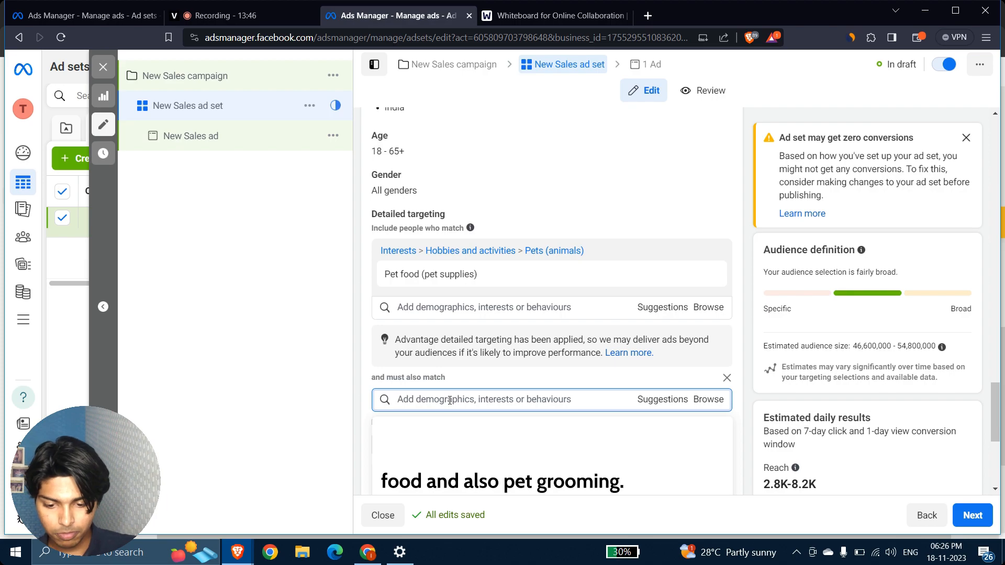
text(Pe)
text(t grooming)
key(BackSpace)
key(BackSpace)
key(BackSpace)
key(BackSpace)
key(BackSpace)
key(BackSpace)
key(BackSpace)
key(BackSpace)
key(BackSpace)
key(BackSpace)
key(BackSpace)
key(BackSpace)
text(Dog grooming)
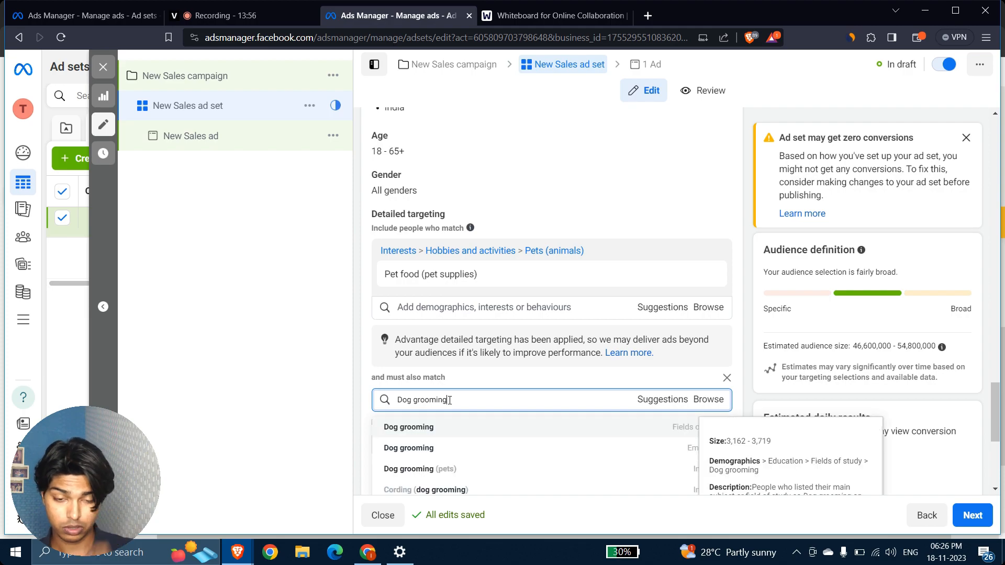
click(438, 434)
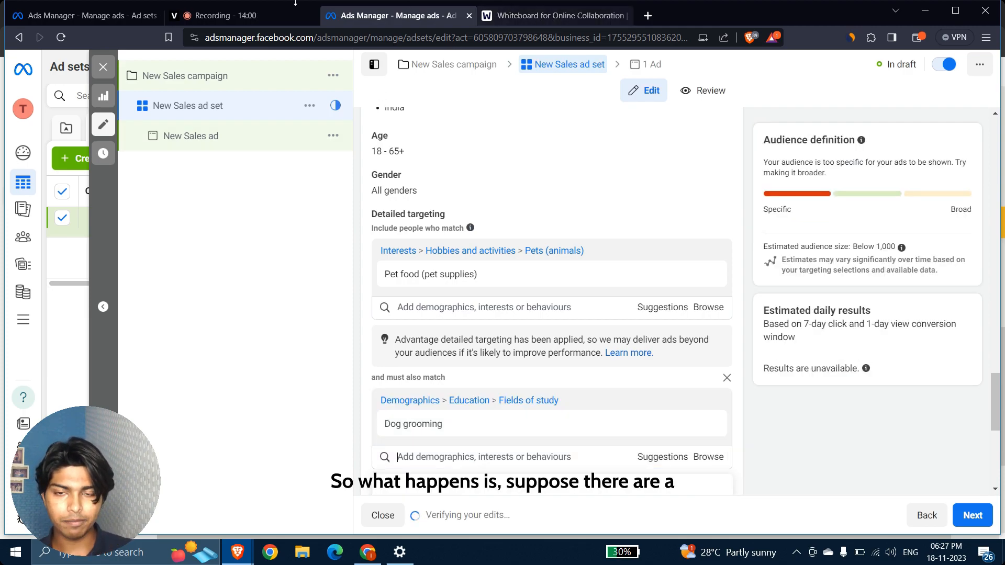
On the whiteboard, draw two overlapping circles beside the Pet diagram and hatch their intersection.
click(550, 17)
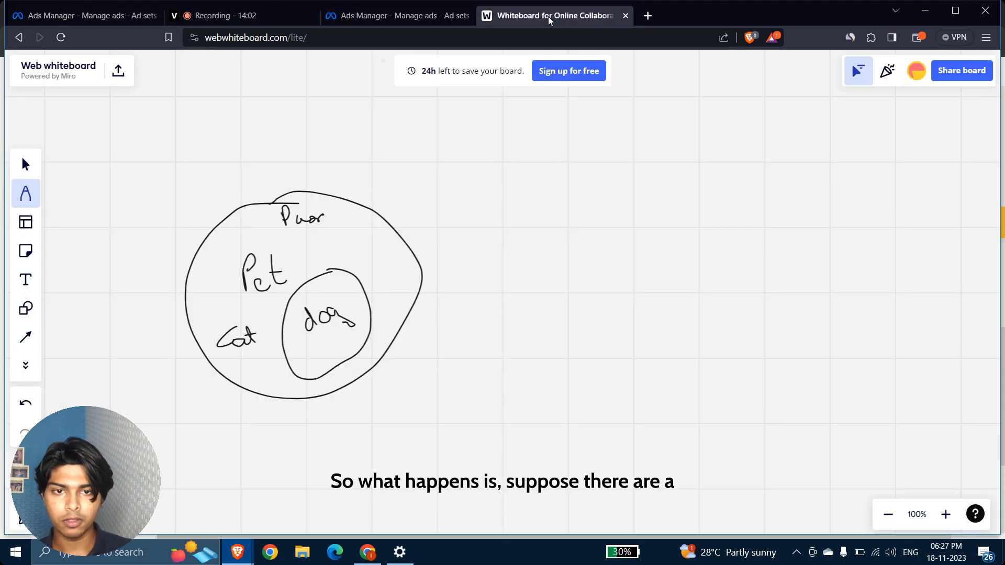
mouse_move(673, 182)
mouse_down()
mouse_move(590, 230)
mouse_move(716, 285)
mouse_move(638, 183)
mouse_up()
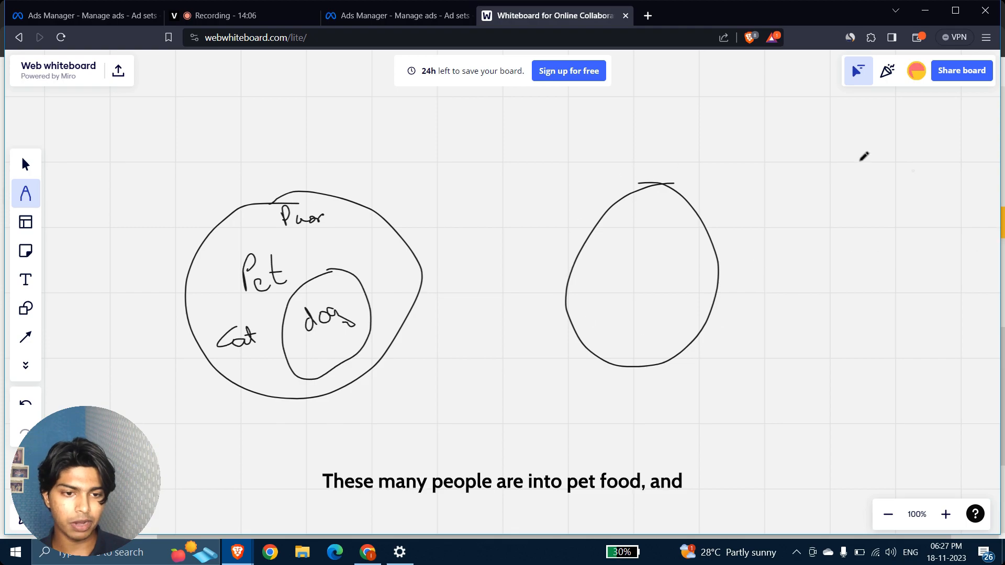
mouse_move(754, 175)
mouse_down()
mouse_move(691, 238)
mouse_move(699, 340)
mouse_move(812, 277)
mouse_move(769, 186)
mouse_move(743, 180)
mouse_up()
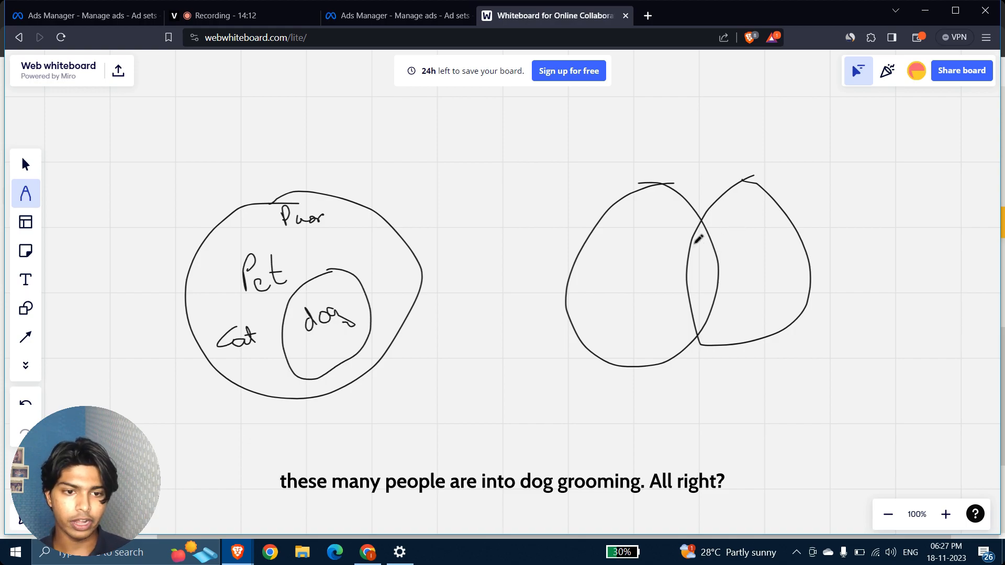
mouse_move(693, 237)
mouse_down()
mouse_move(705, 234)
mouse_move(690, 249)
mouse_move(719, 275)
mouse_move(711, 314)
mouse_move(721, 285)
mouse_up()
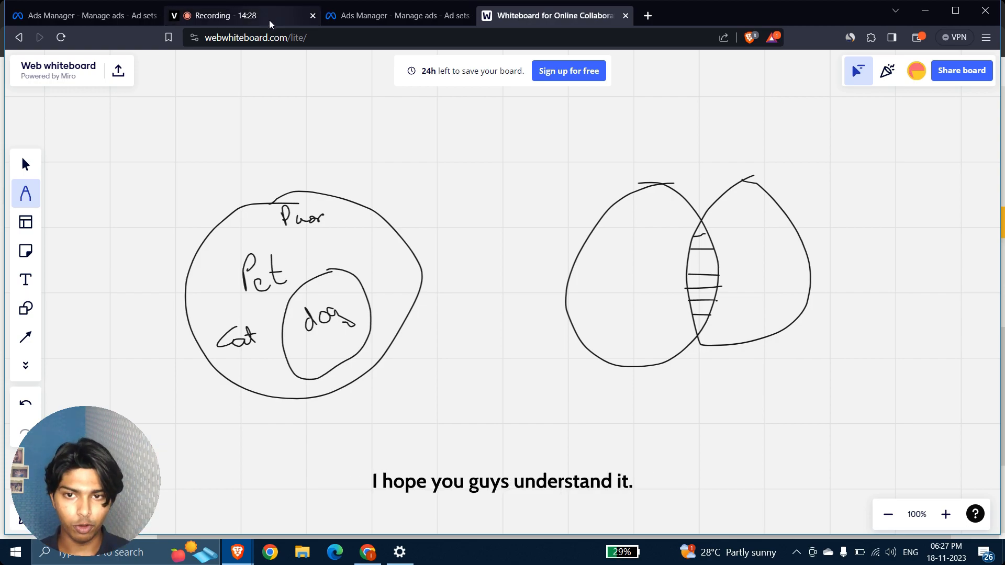
Delete the Dog grooming must-also-match group, restoring a 46,600,000–54,800,000 audience estimate.
click(404, 15)
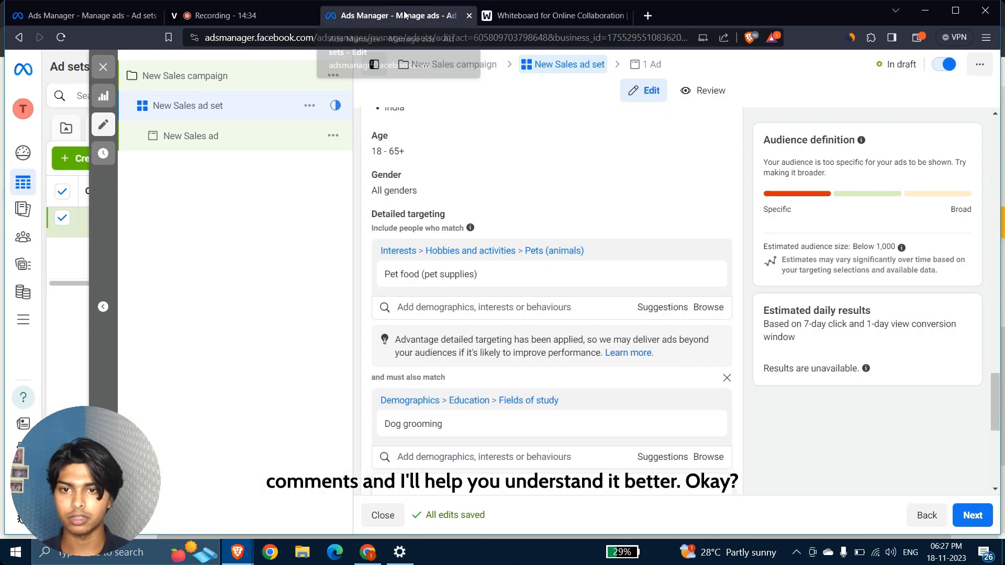
mouse_move(694, 274)
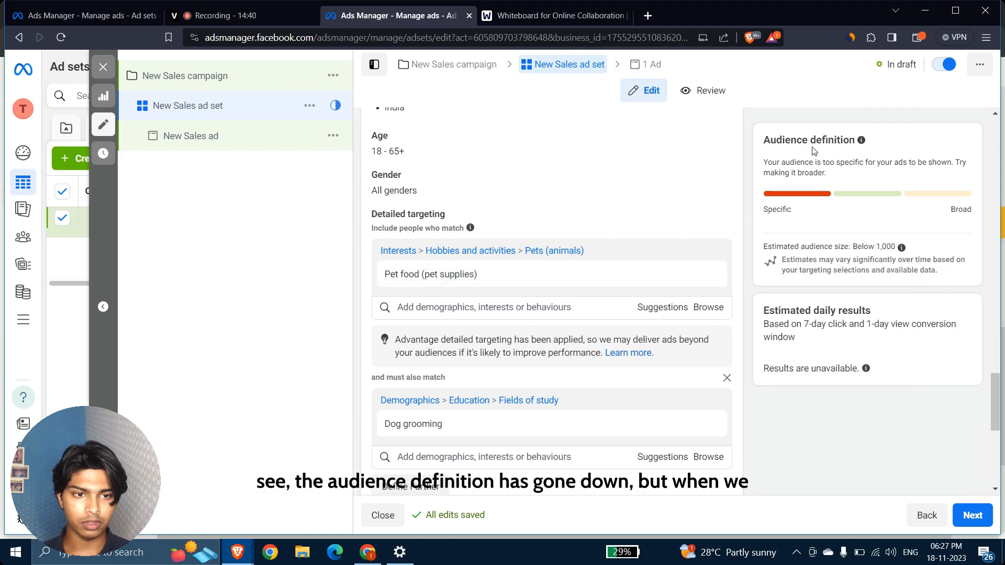
click(726, 377)
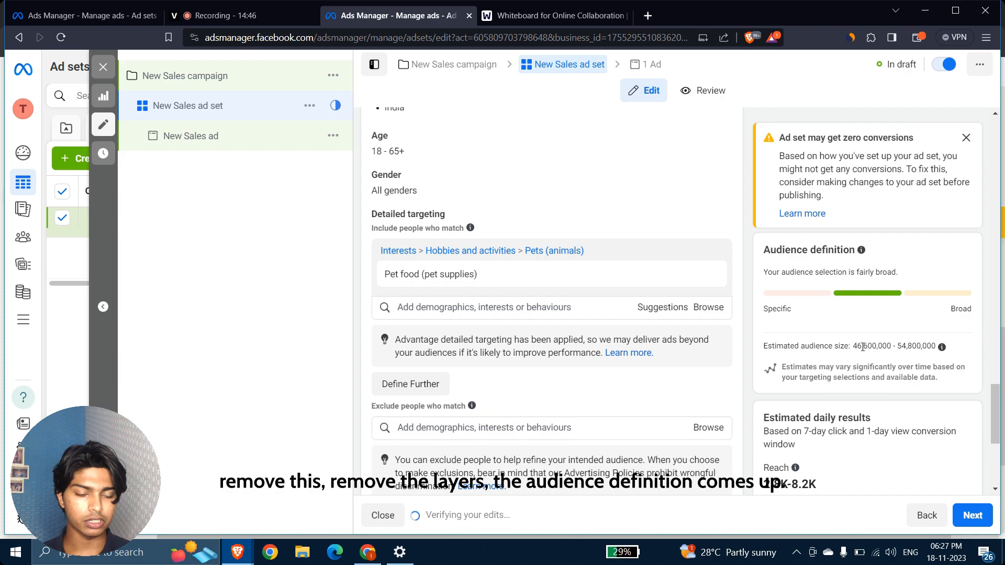
drag(854, 347, 936, 348)
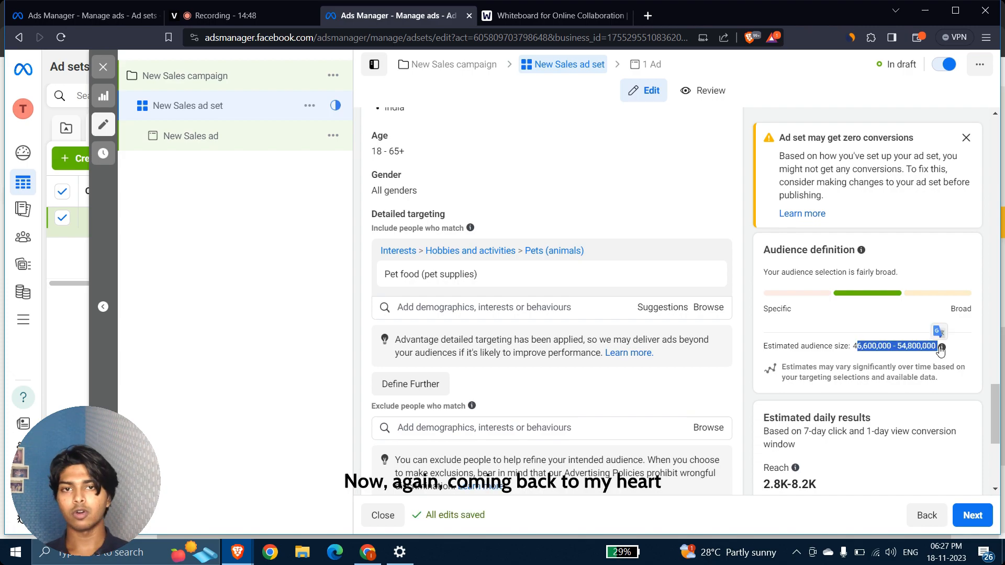
mouse_move(940, 350)
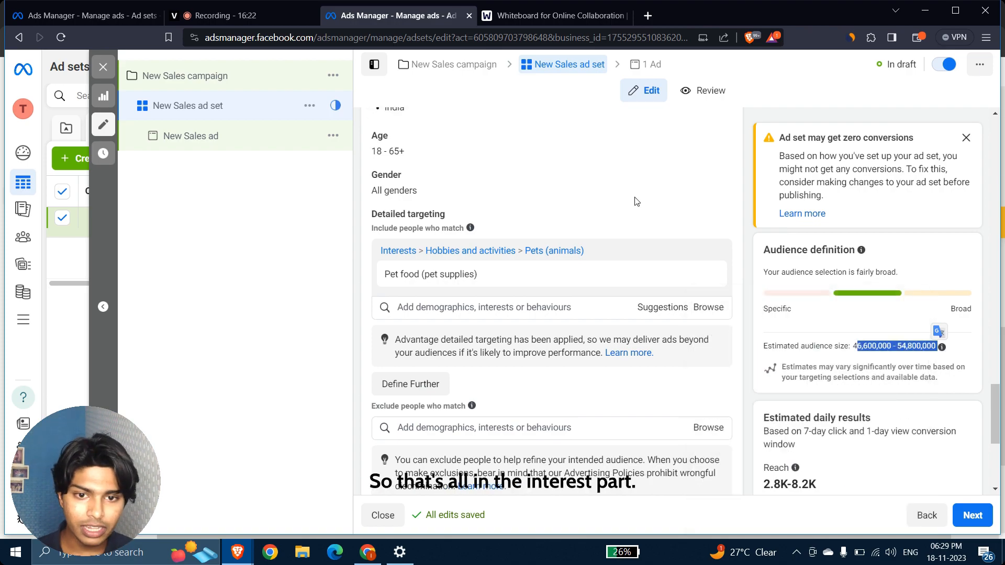
Look over the saved ad set with Pet food targeting, then switch to the veed.io recorder tab.
scroll(748, 197, up, 5)
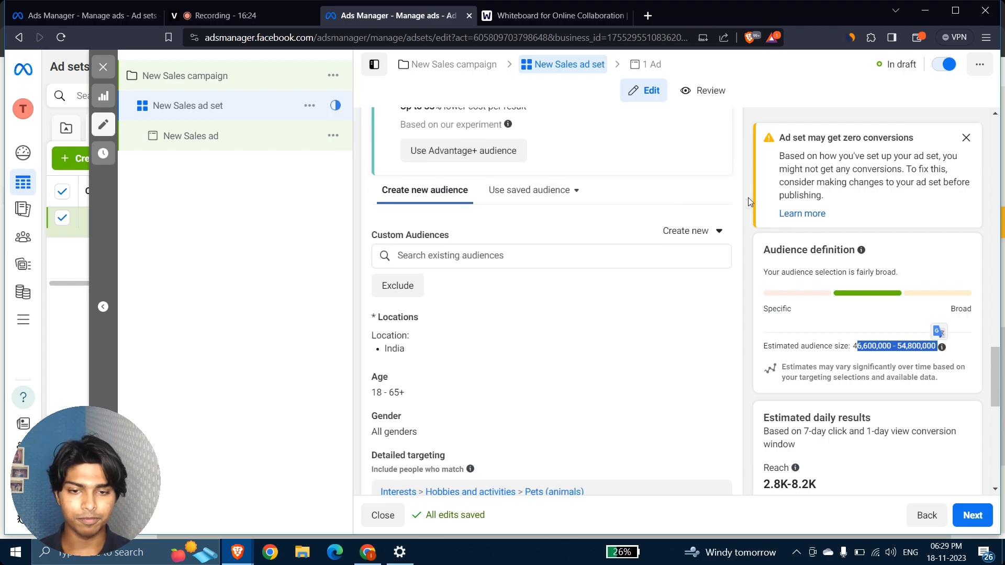
scroll(749, 199, down, 6)
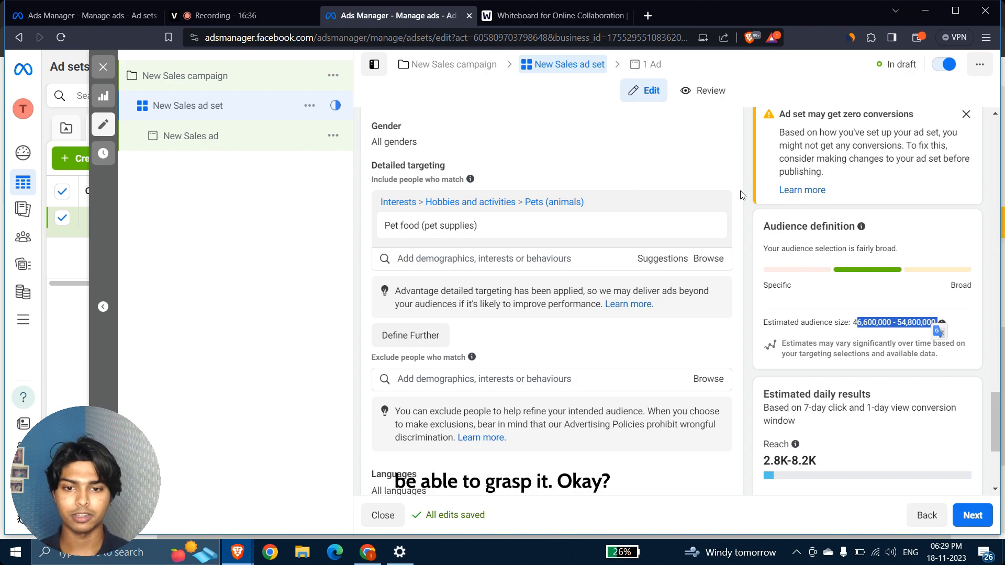
click(268, 14)
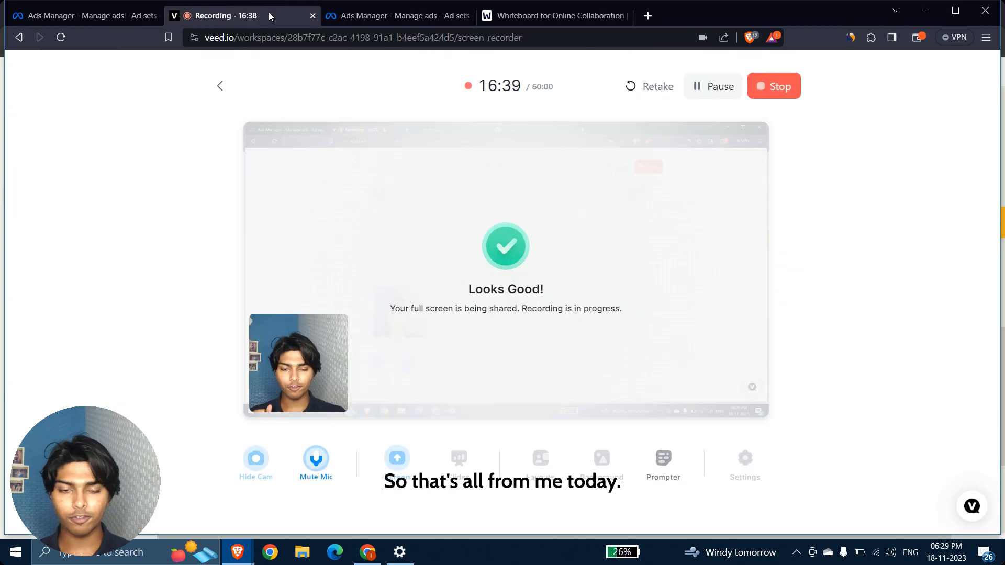